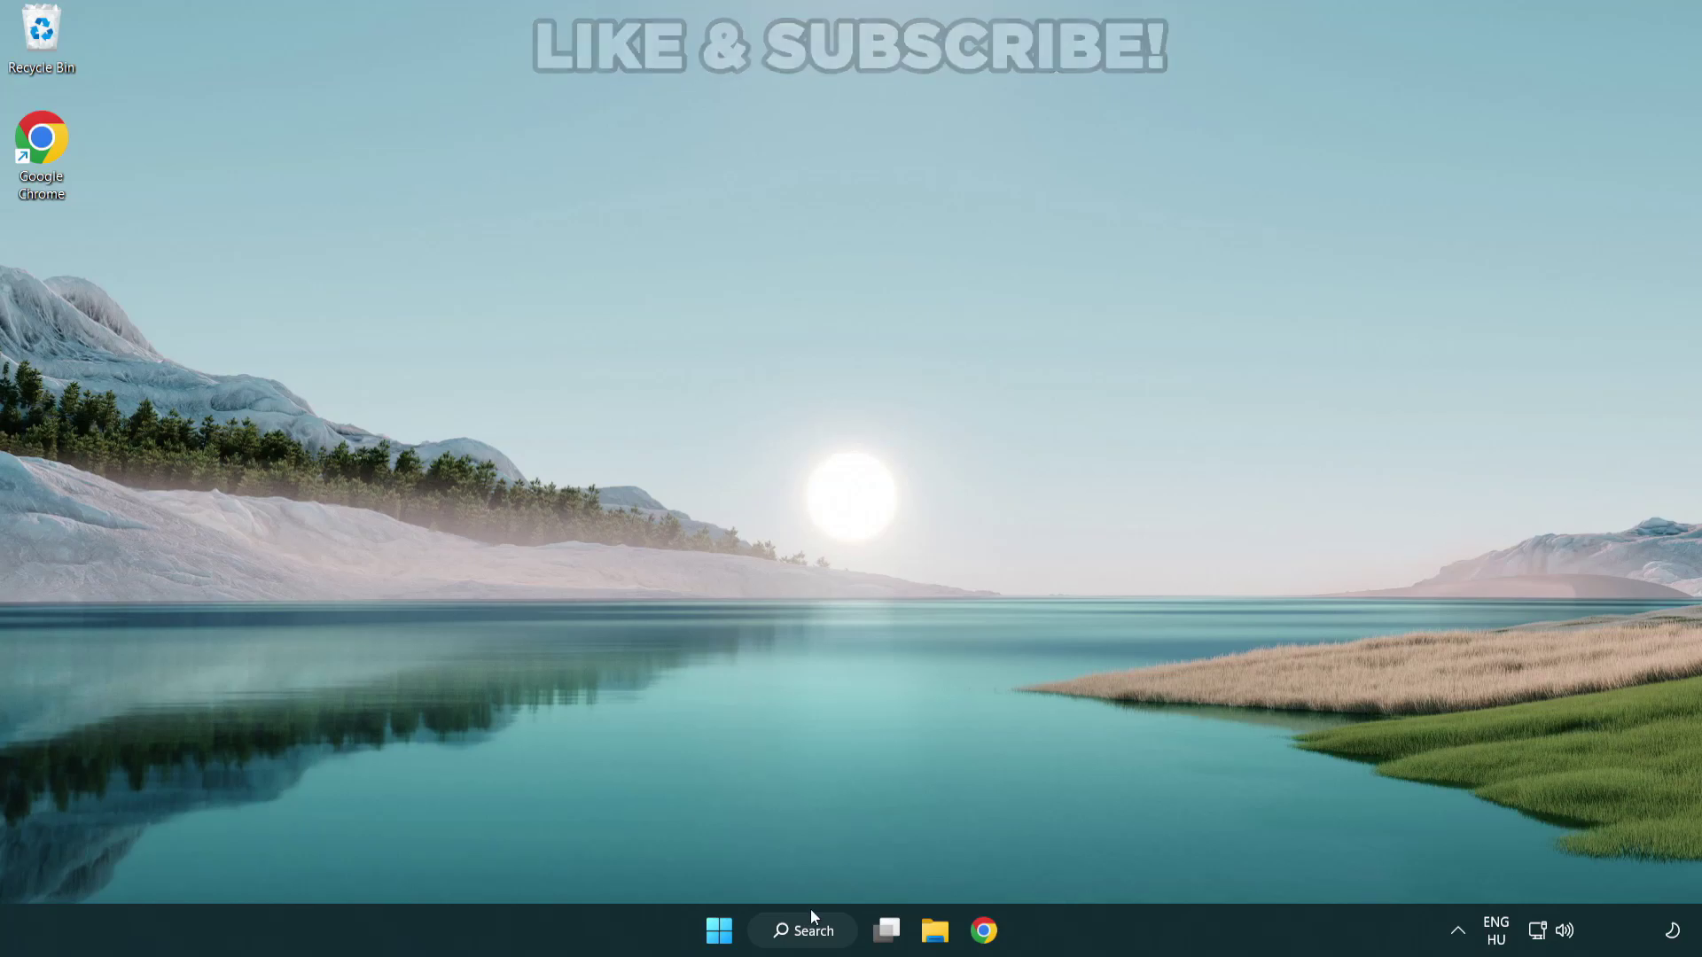
# Launch Device Manager through a Windows search for 'device manager'
pyautogui.click(813, 938)
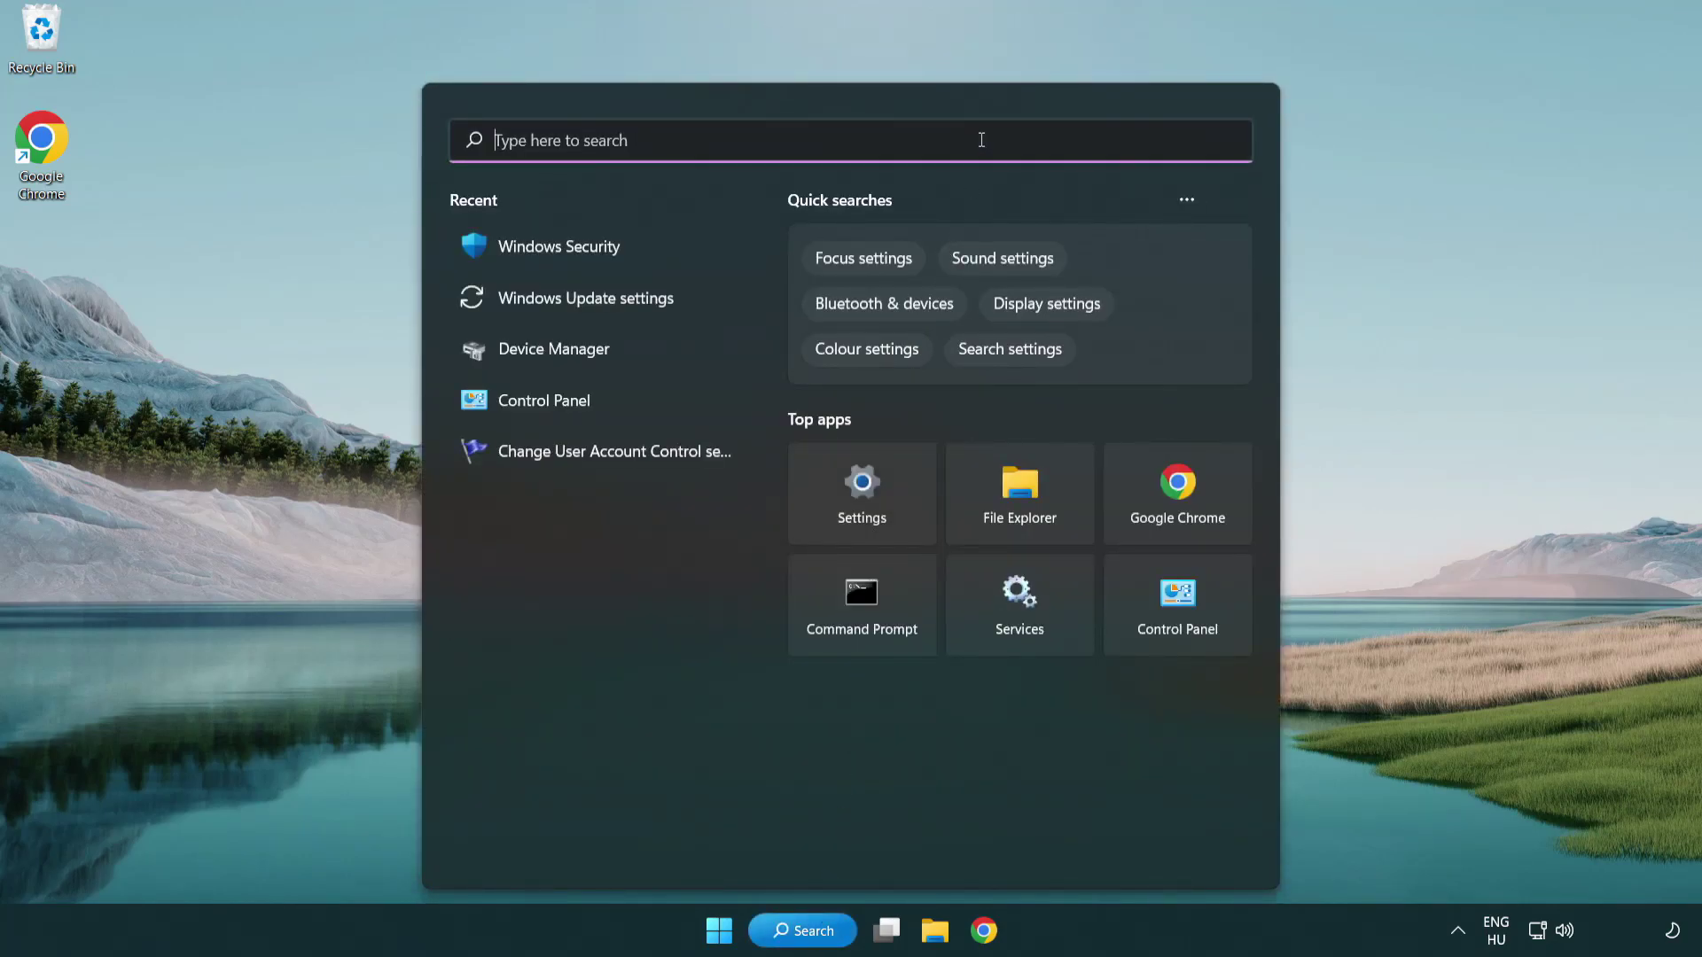
pyautogui.write('device m')
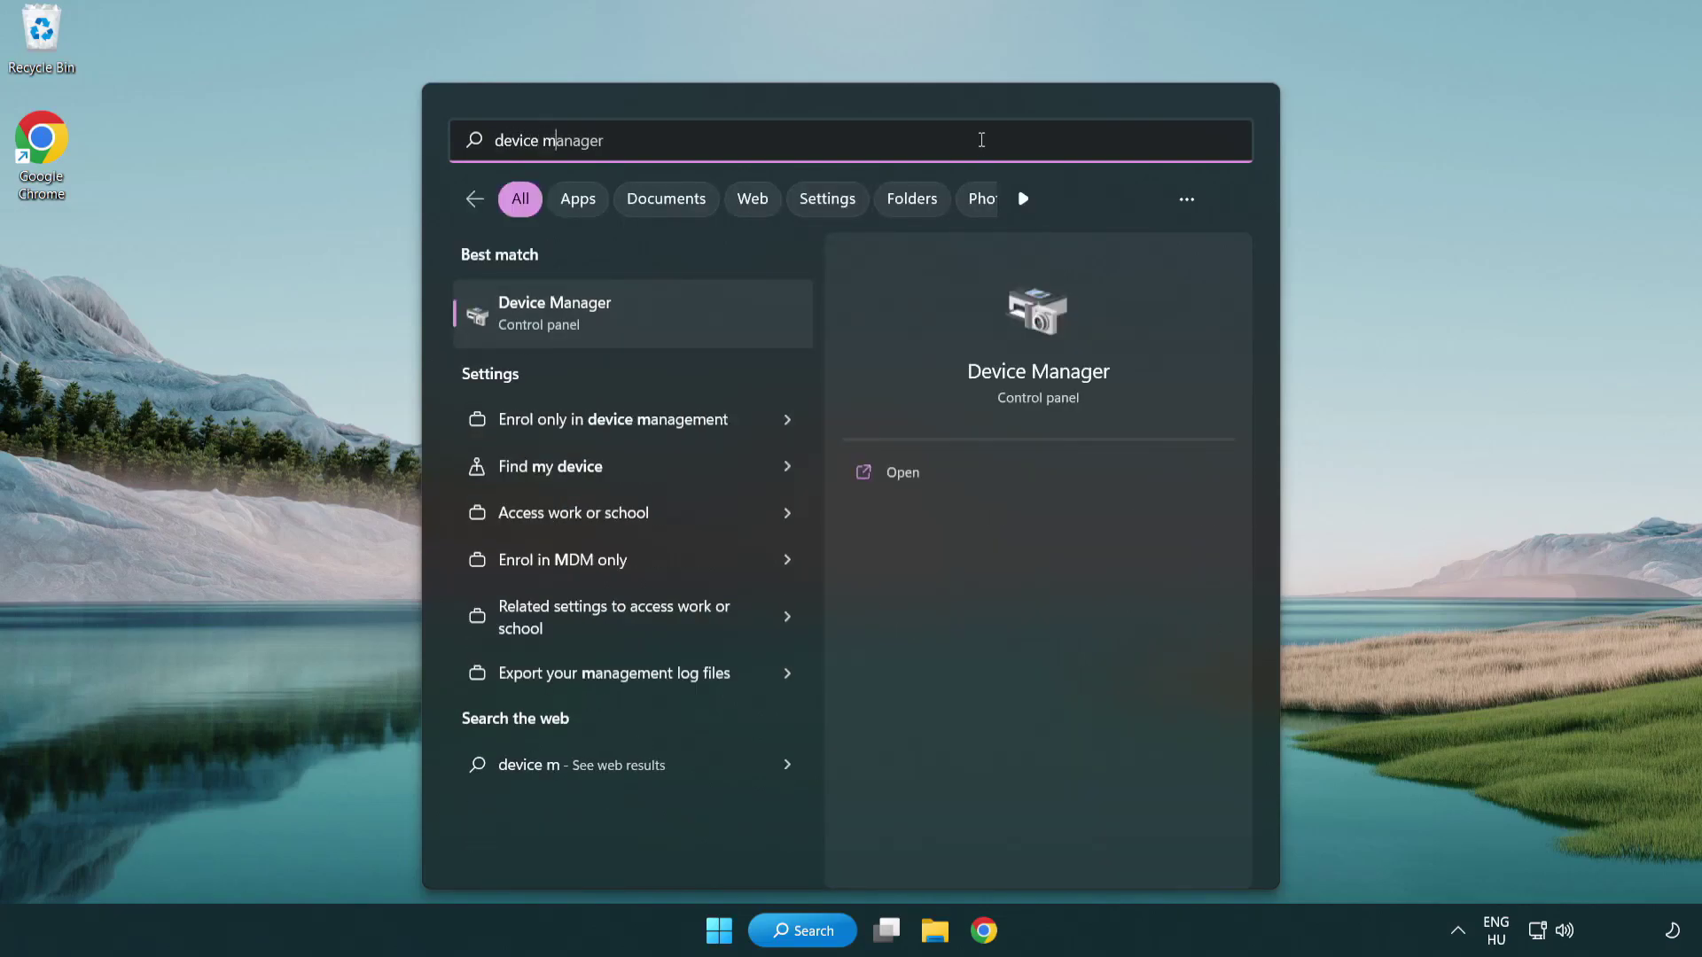
pyautogui.write('anager')
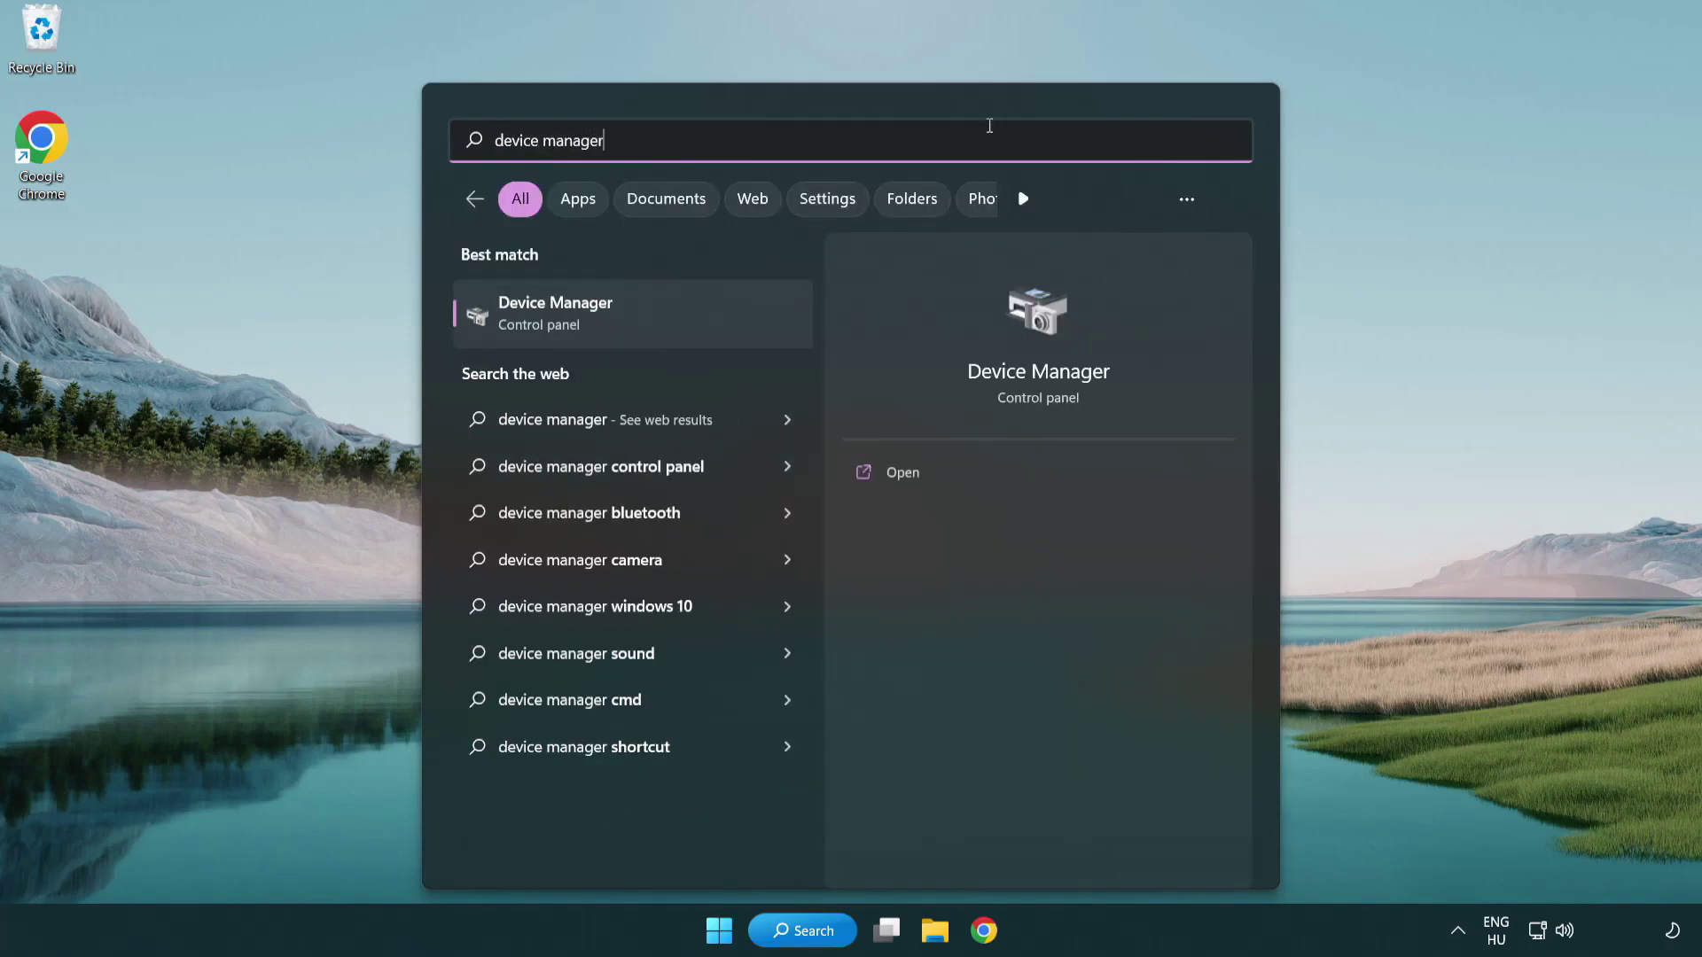
pyautogui.click(681, 321)
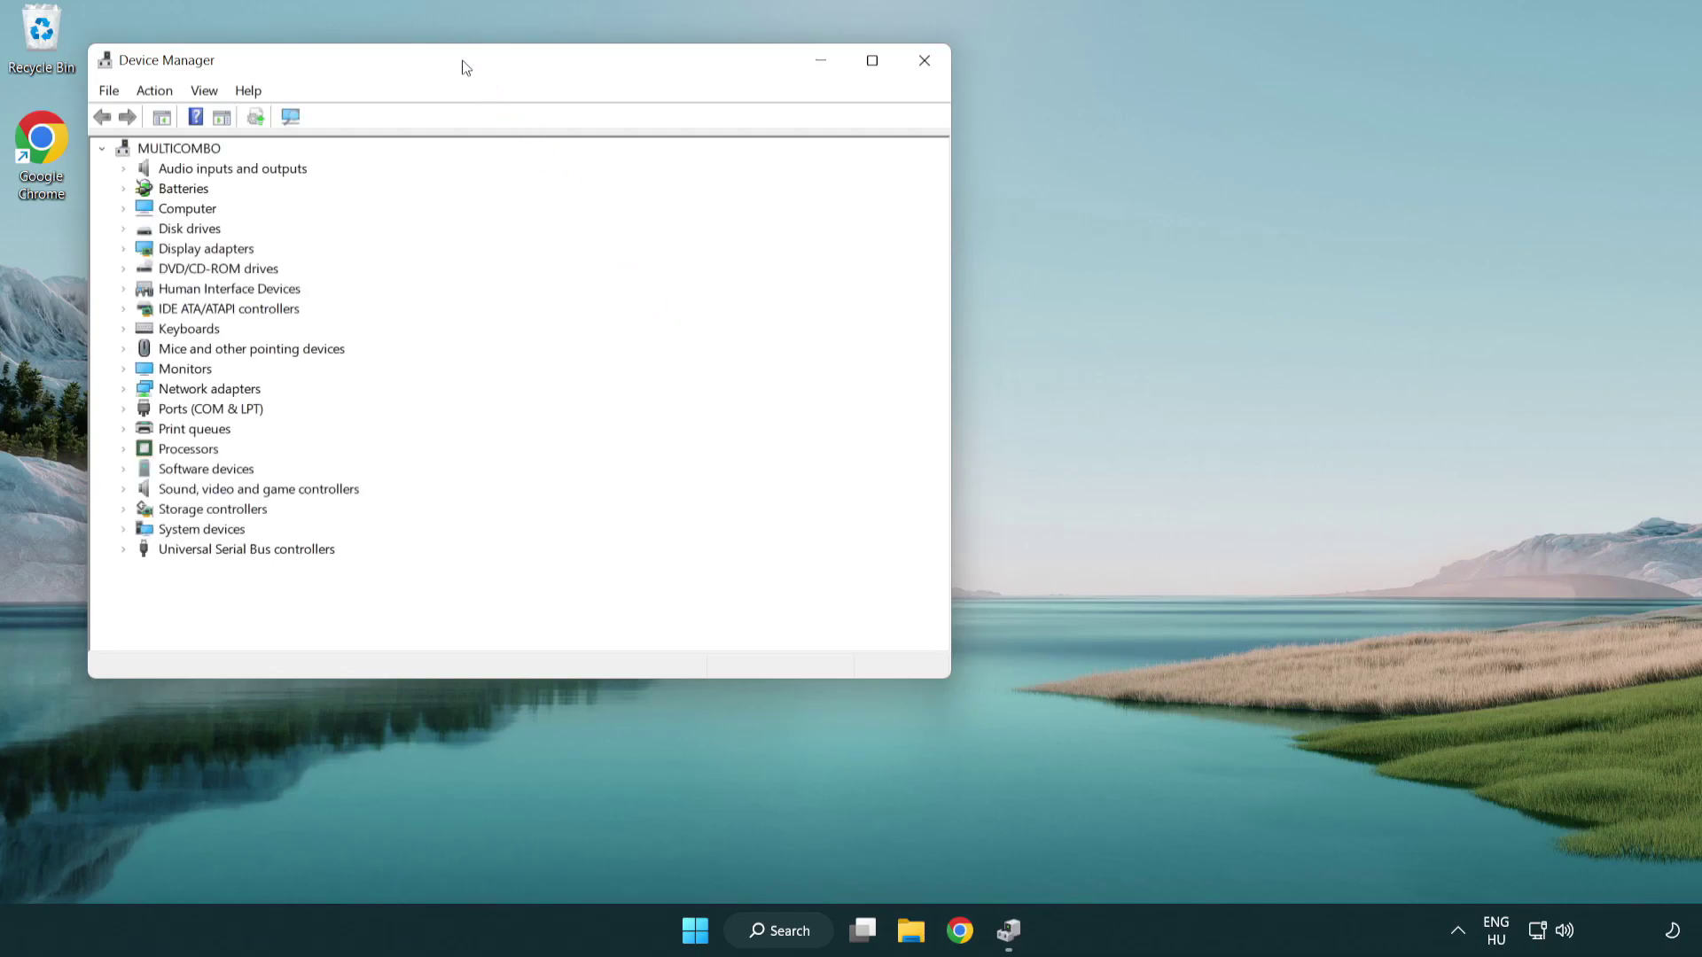
# Run an automatic driver search for the VMware SVGA 3D display adapter, confirming the best driver is installed
pyautogui.moveTo(464, 64); pyautogui.dragTo(747, 168)
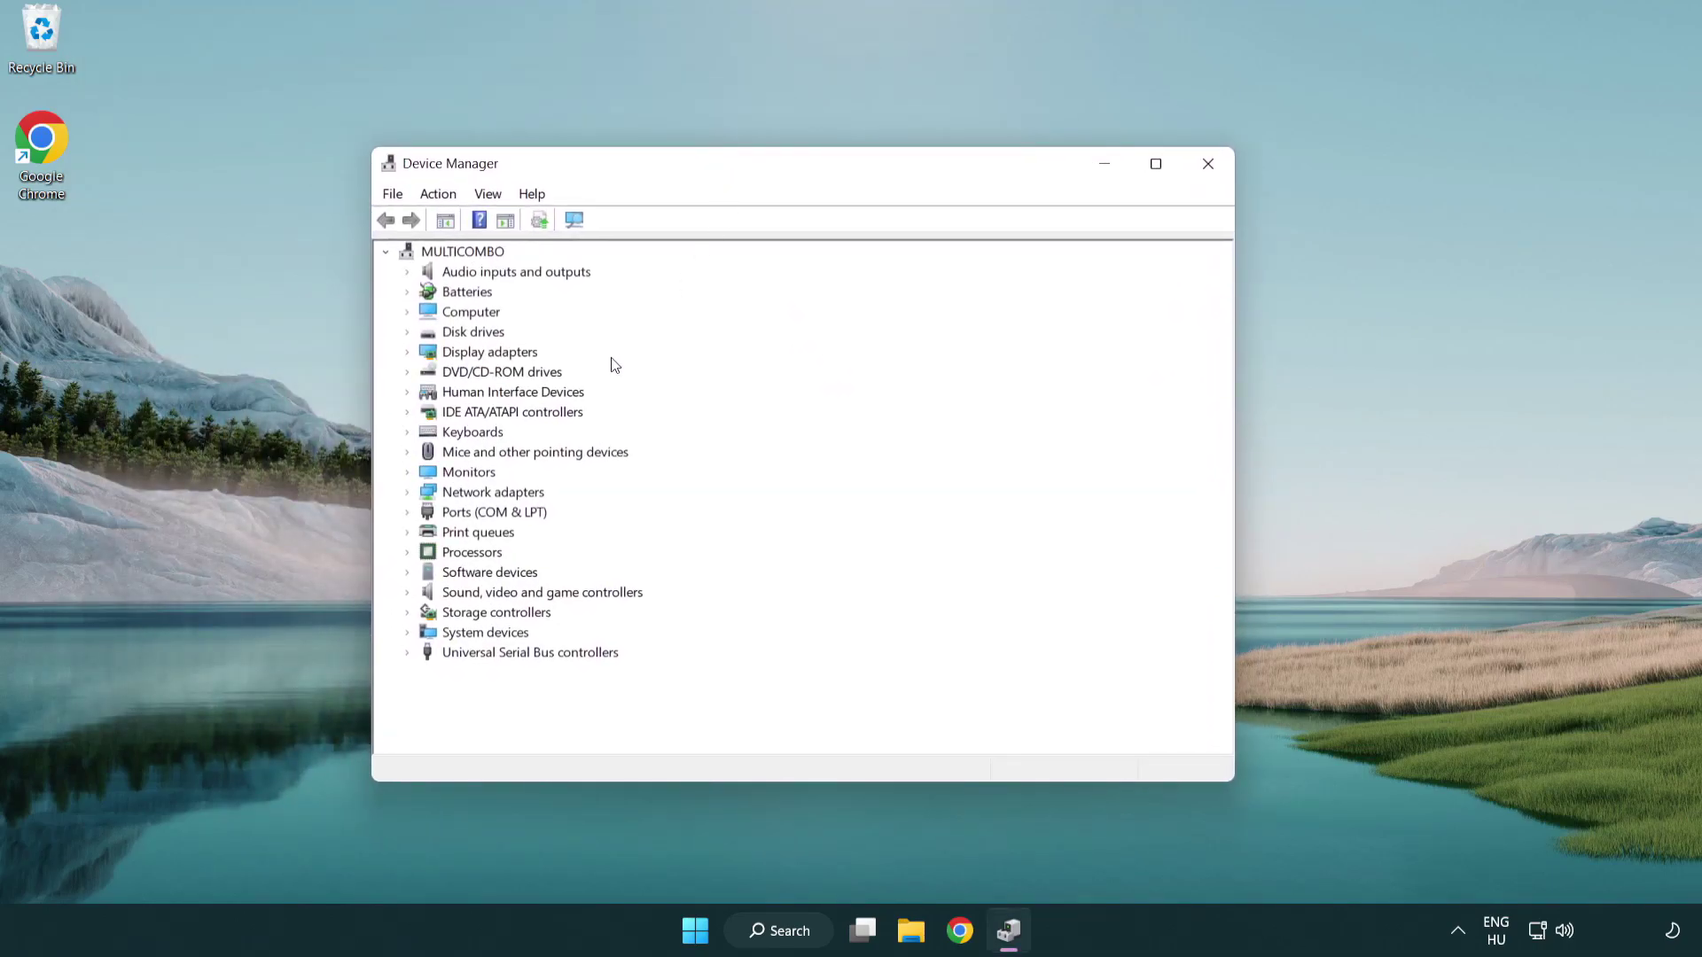
pyautogui.click(469, 357)
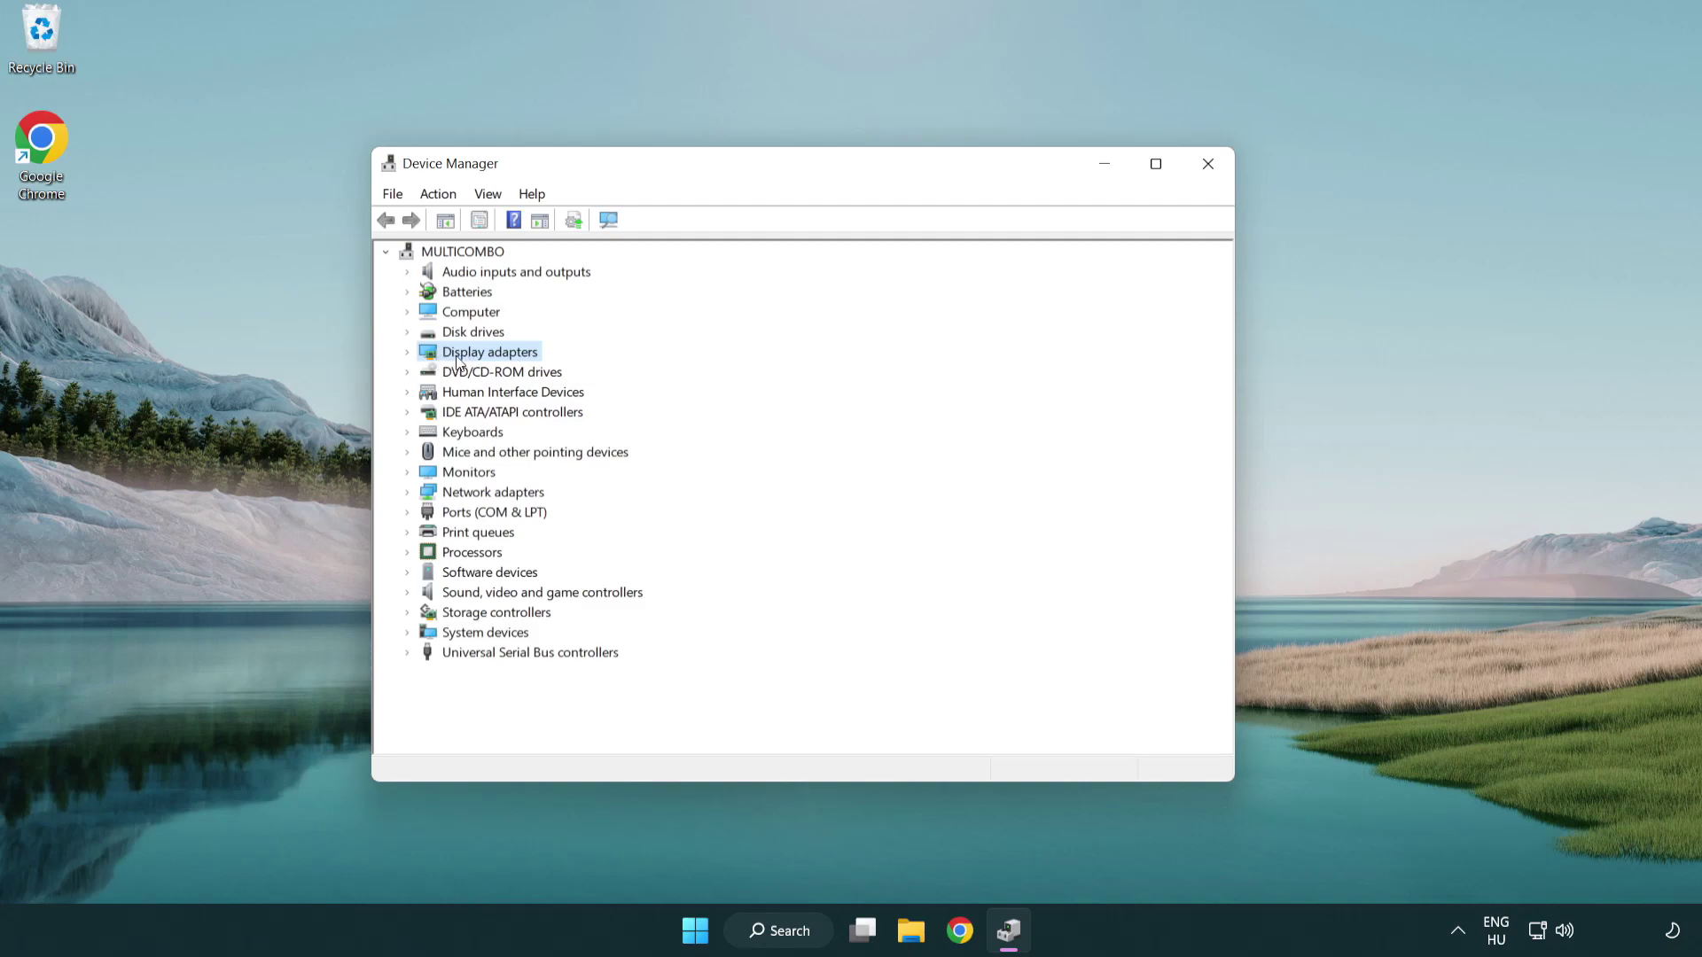
pyautogui.click(408, 355)
pyautogui.click(478, 373)
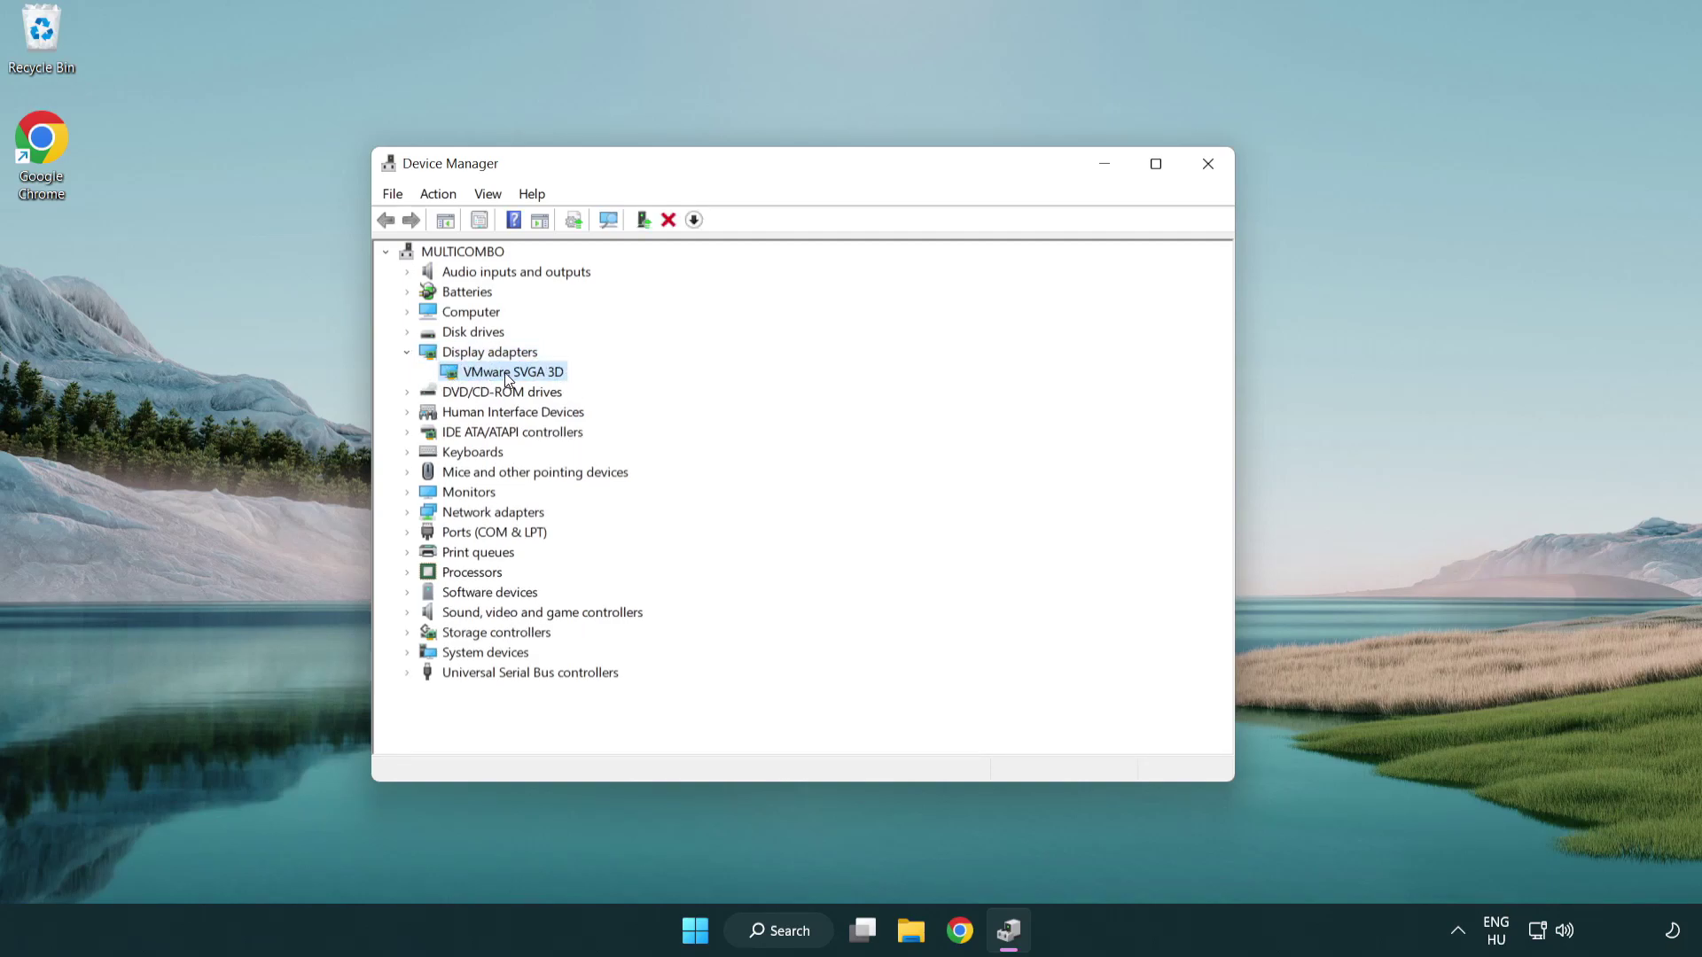
pyautogui.rightClick(503, 372)
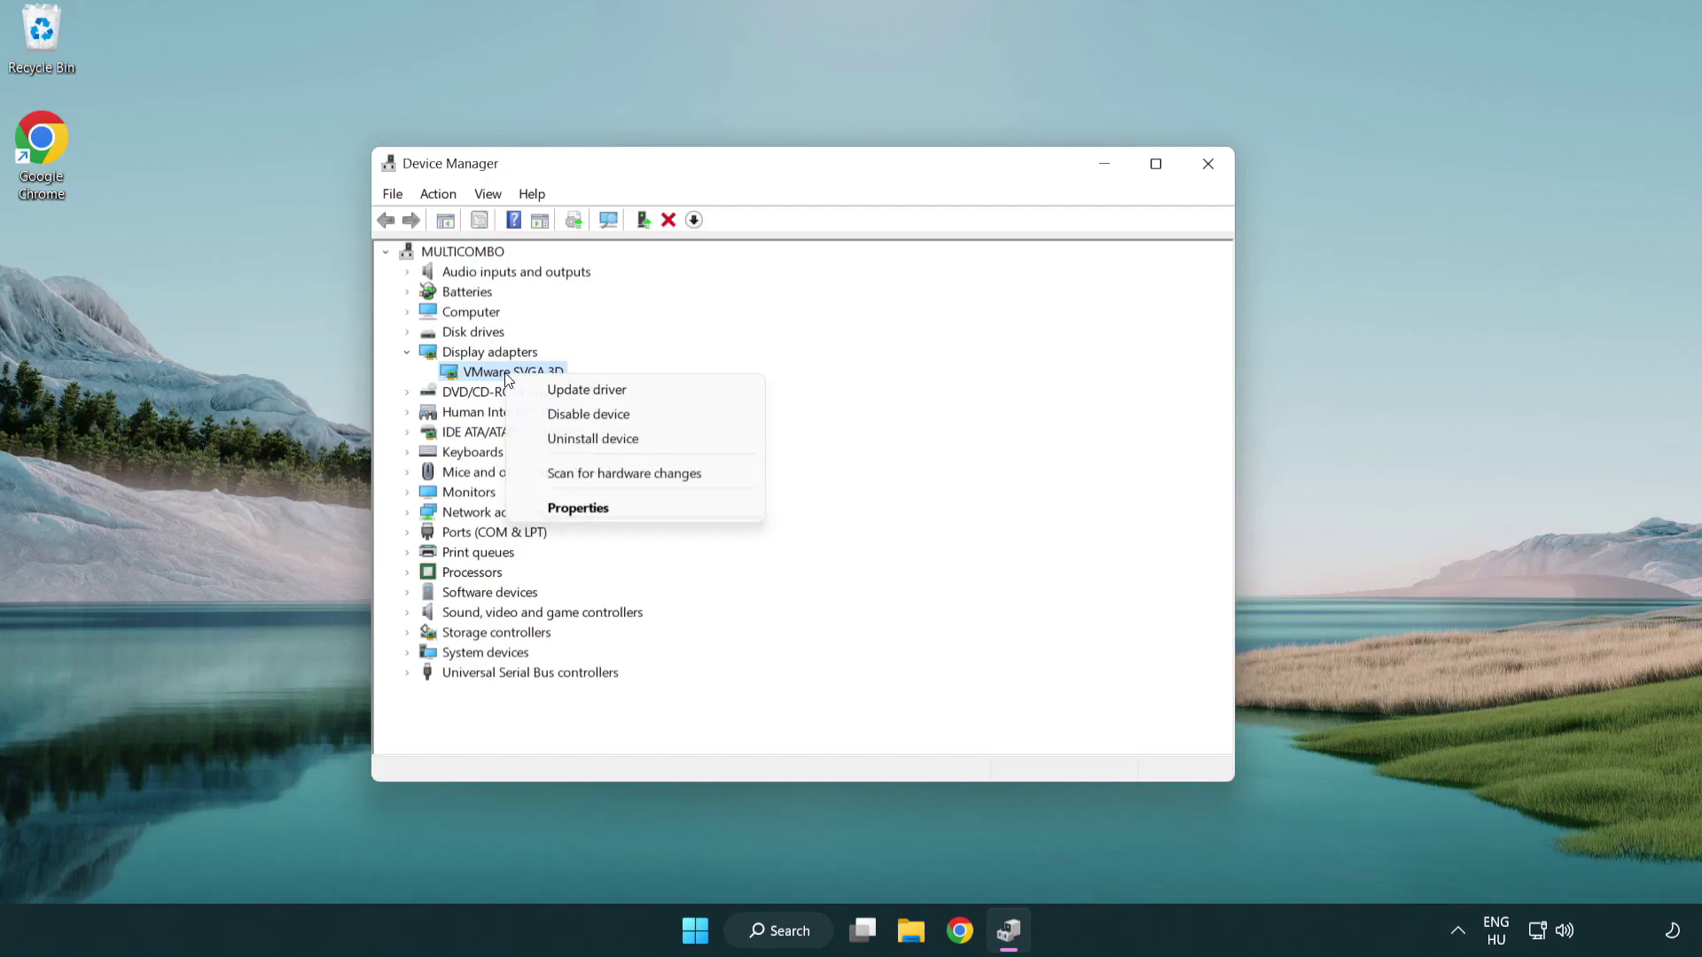
pyautogui.click(671, 394)
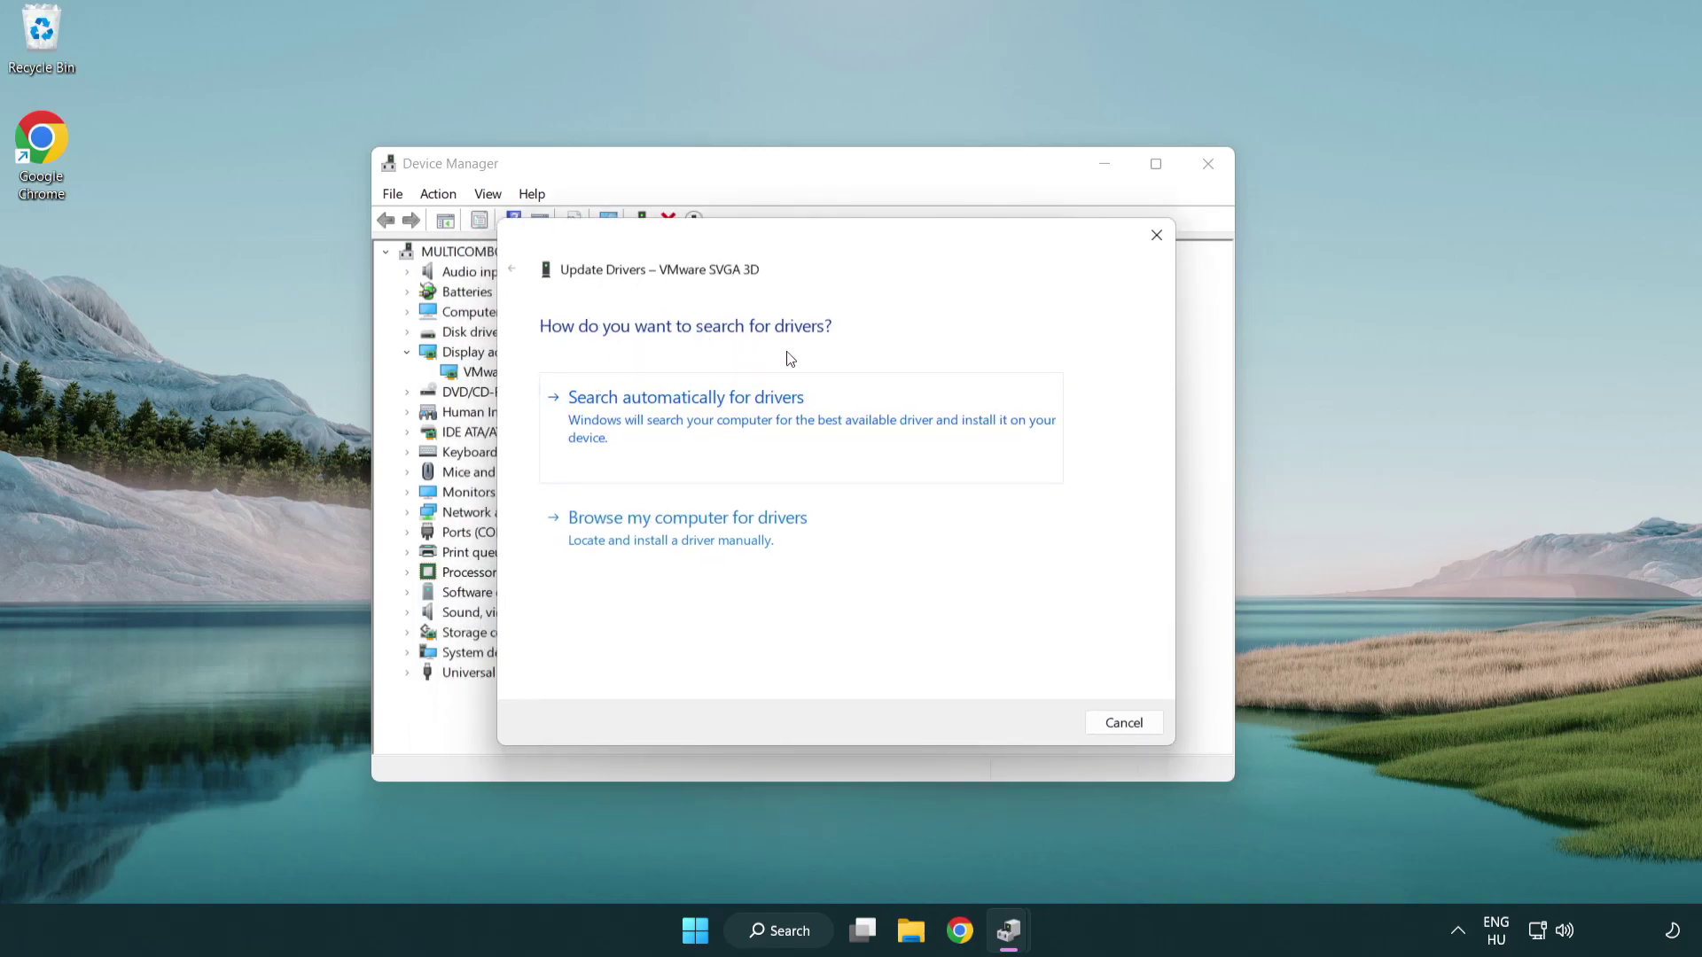
pyautogui.click(749, 415)
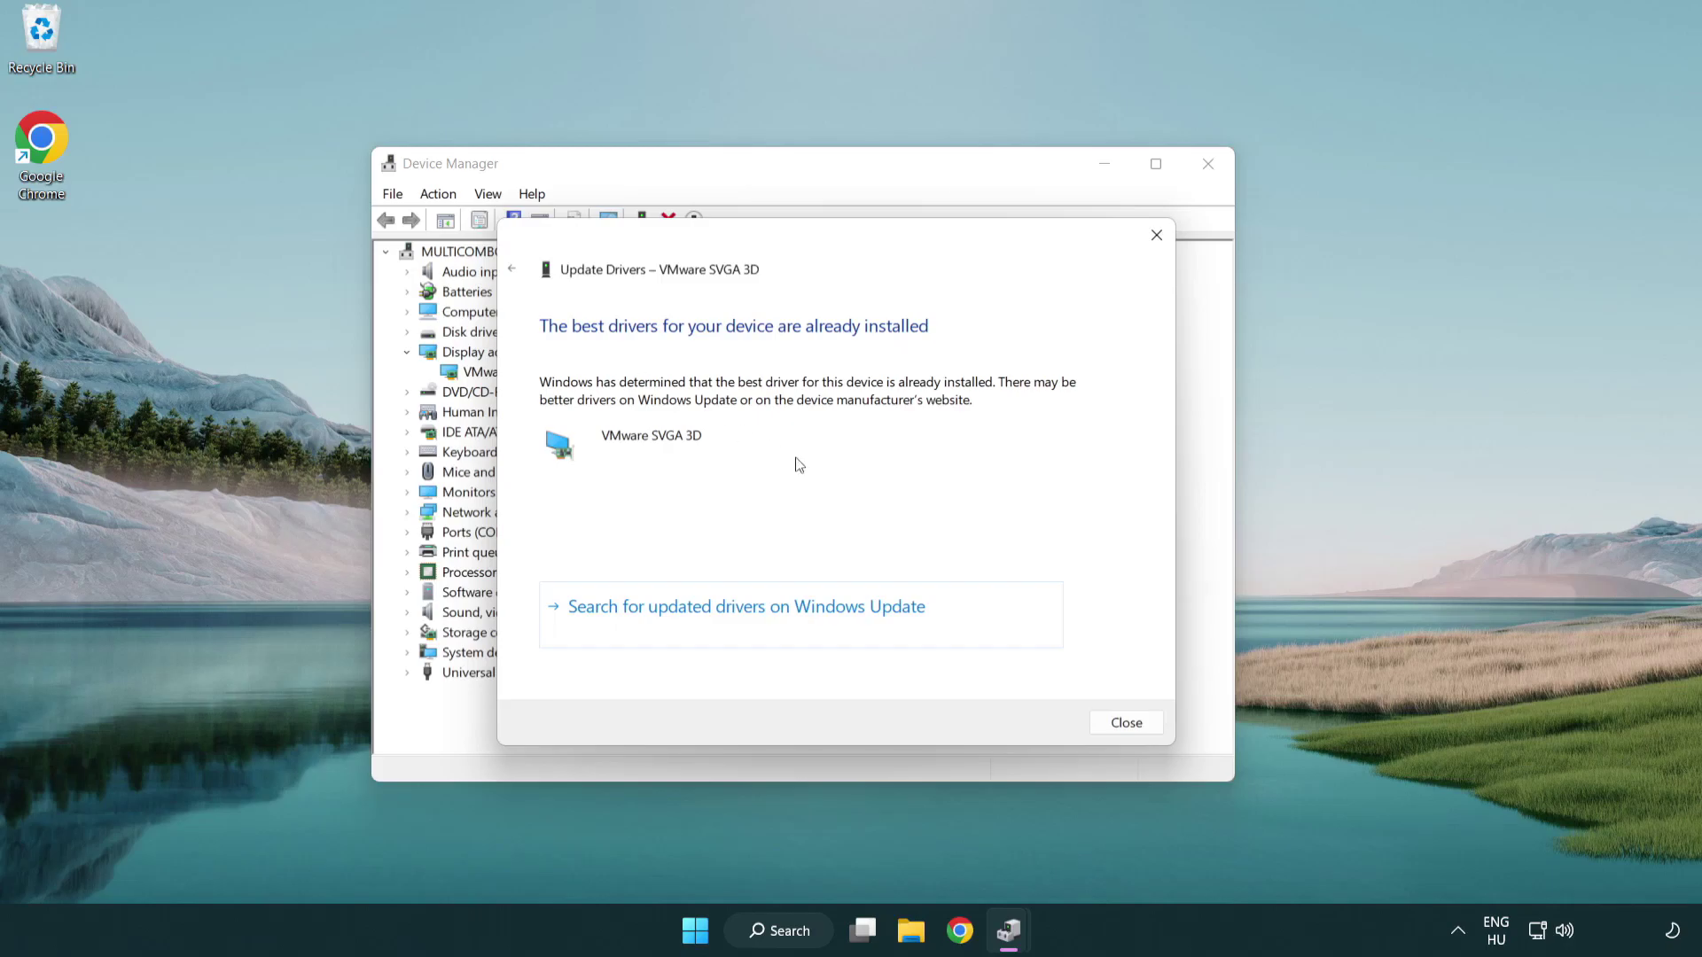
pyautogui.click(1126, 723)
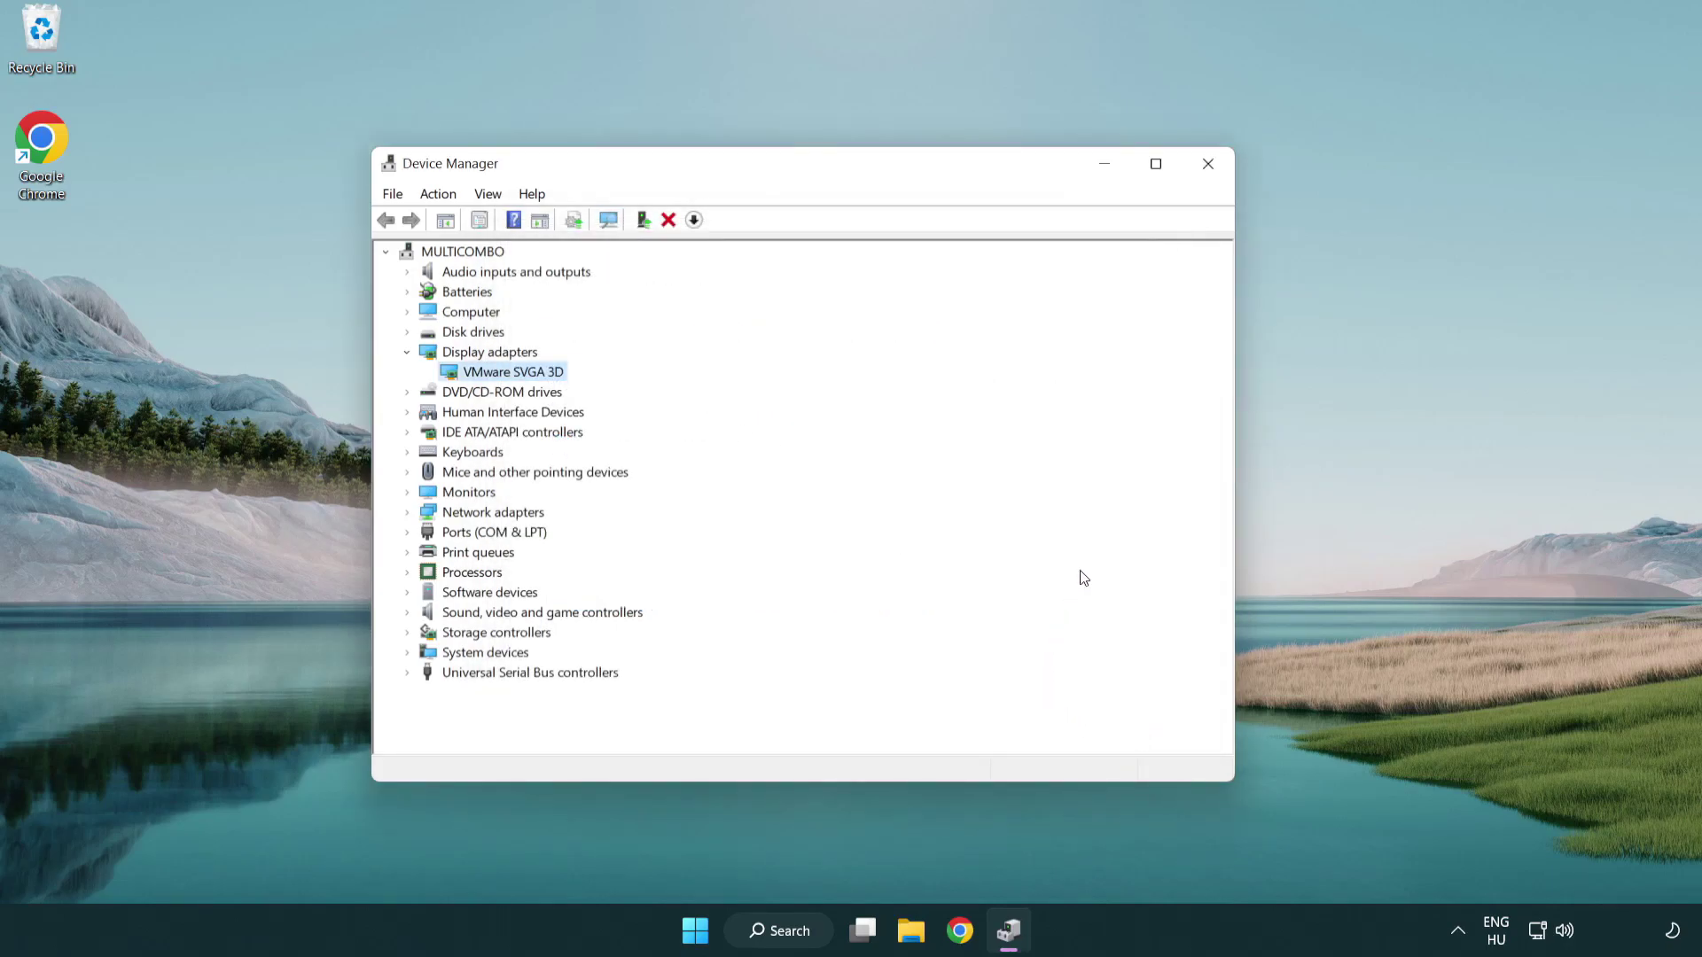
# Close Device Manager, run a Windows Update check confirming the system is up to date, then close Settings
pyautogui.click(1208, 164)
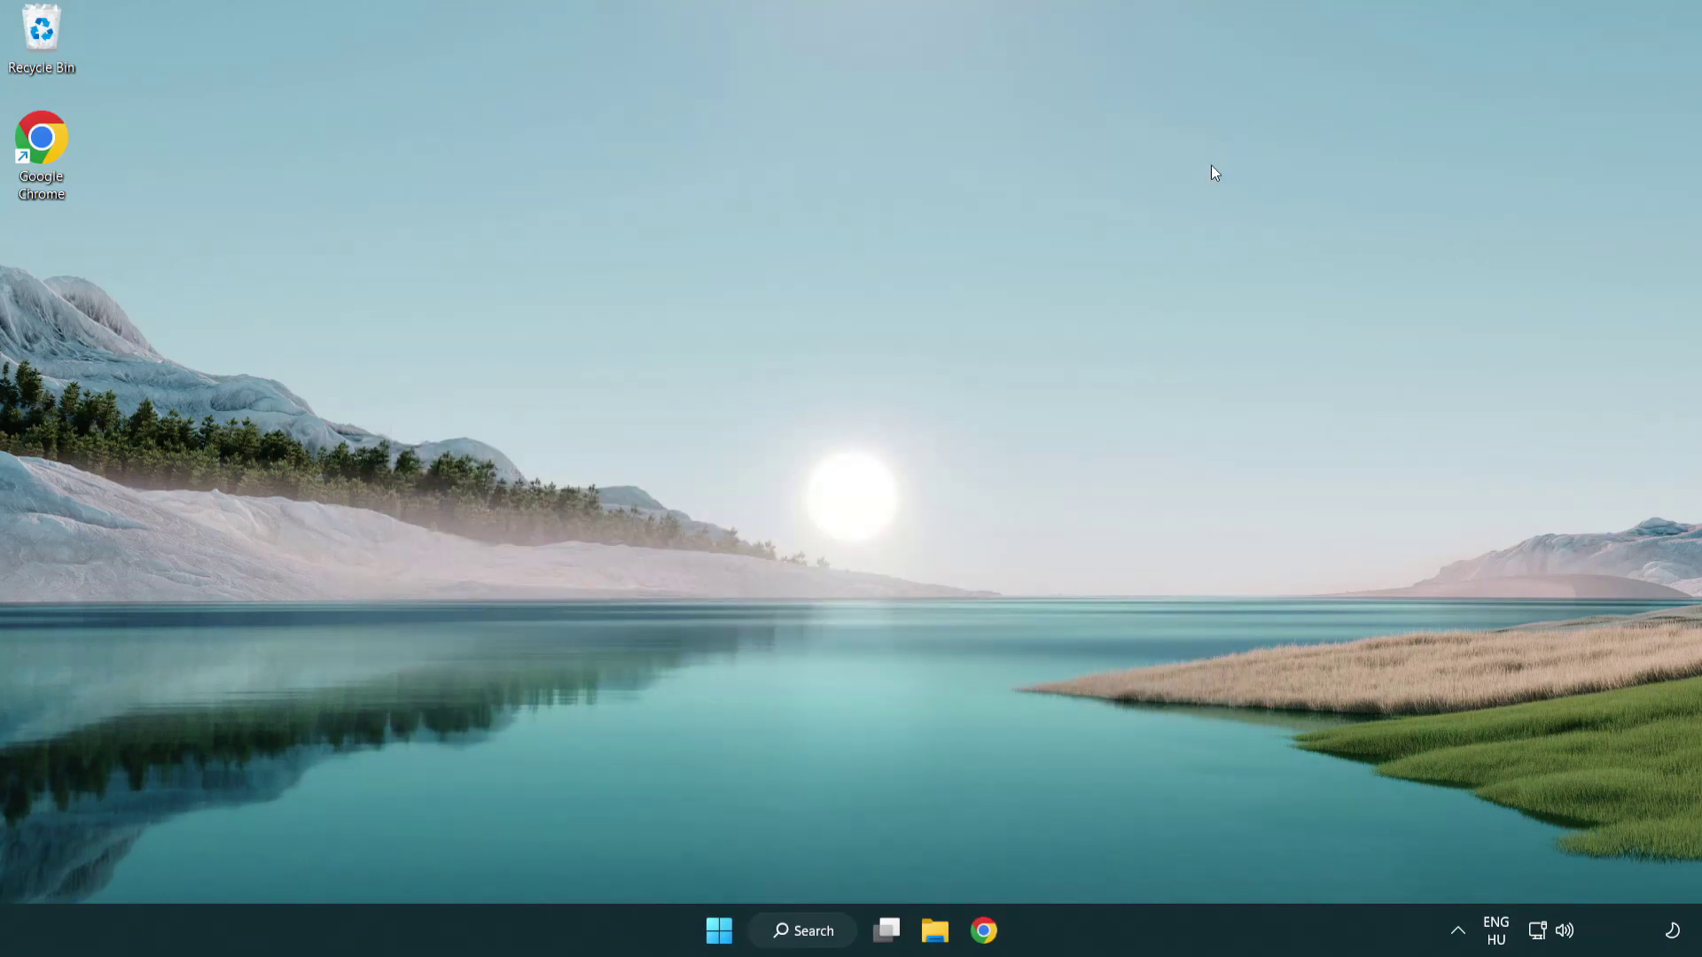
pyautogui.click(817, 928)
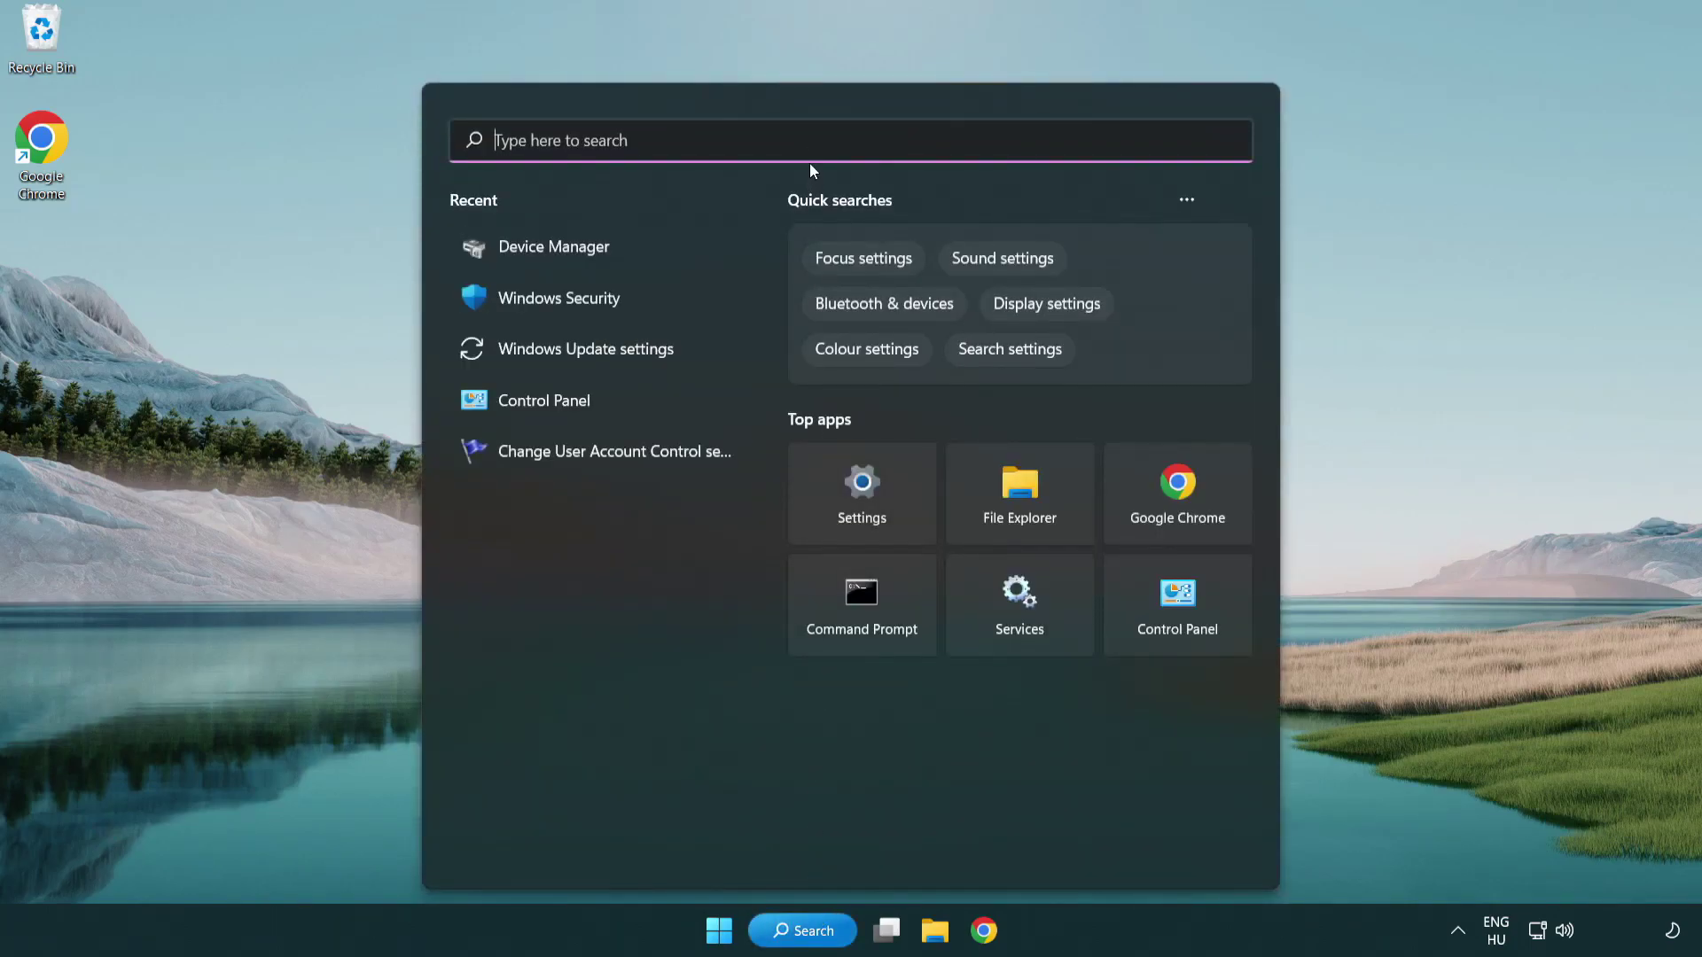
pyautogui.write('update')
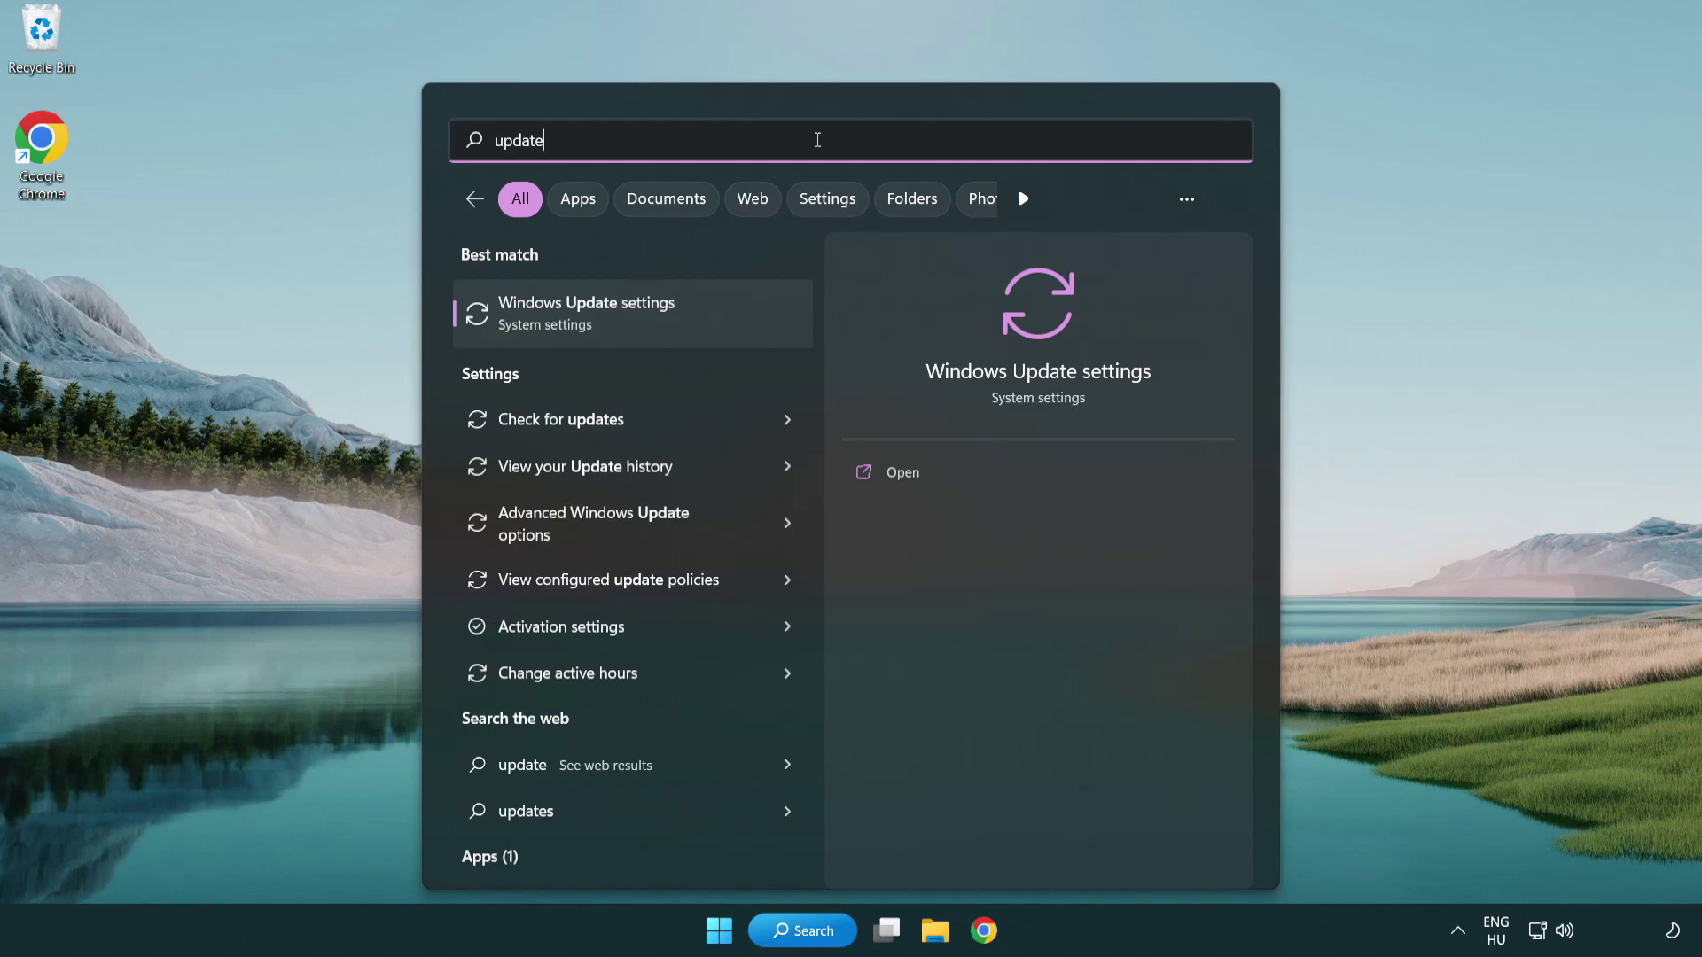
pyautogui.click(665, 327)
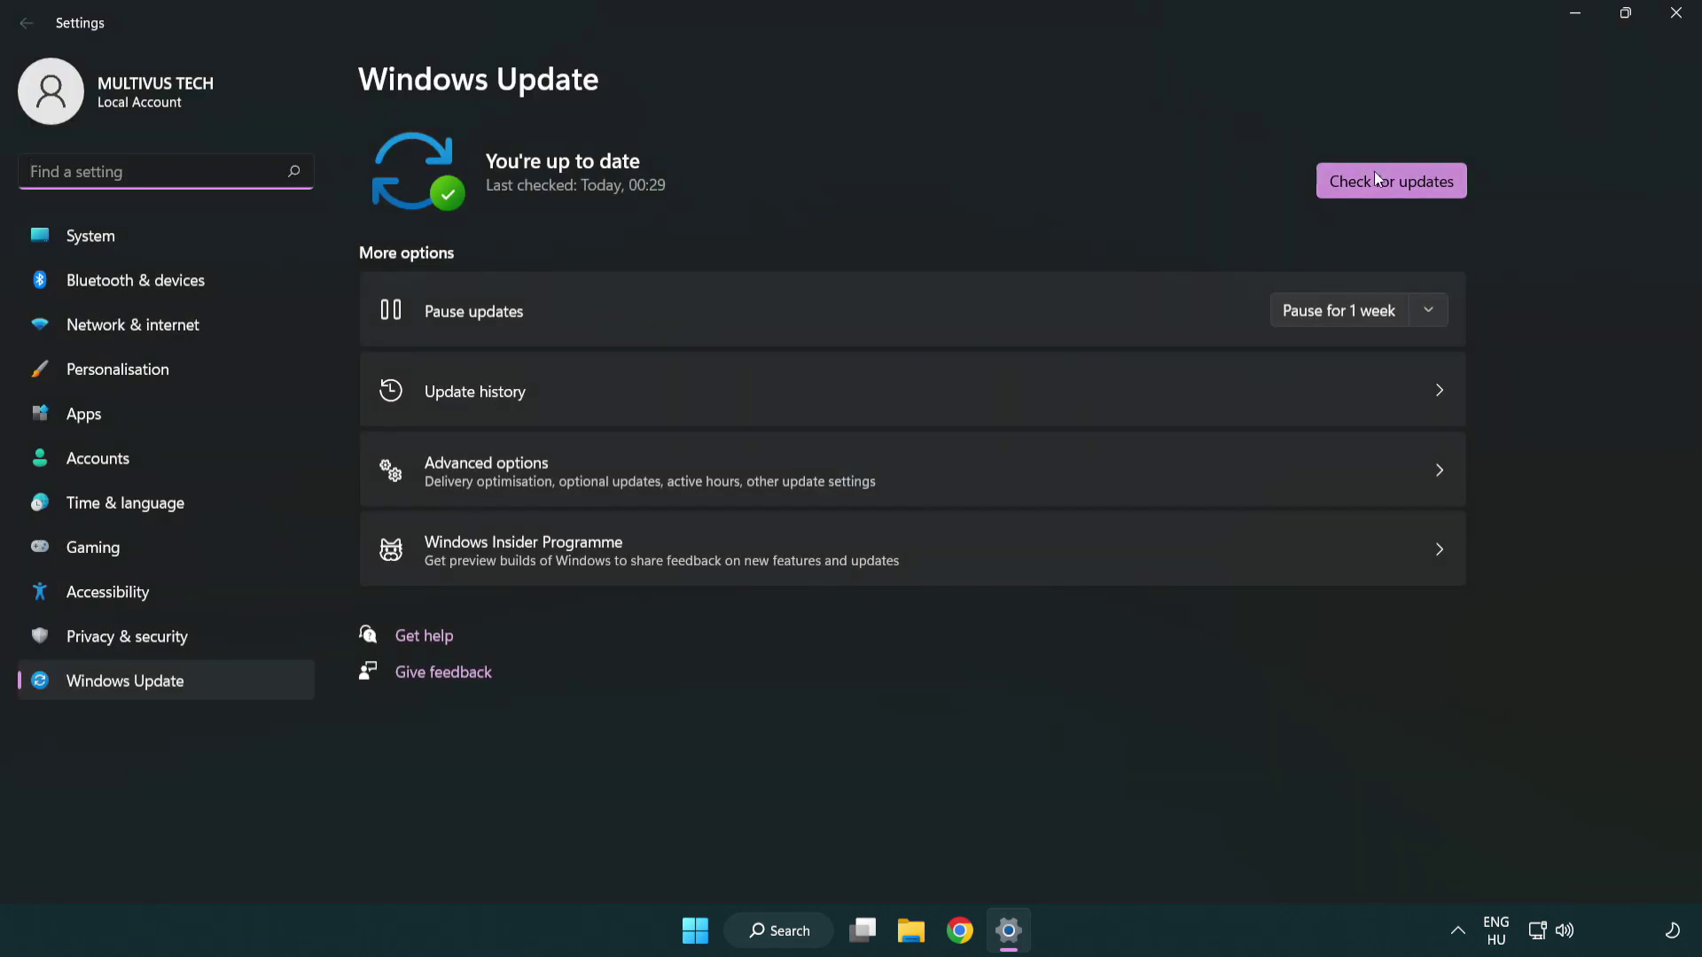
pyautogui.click(1421, 193)
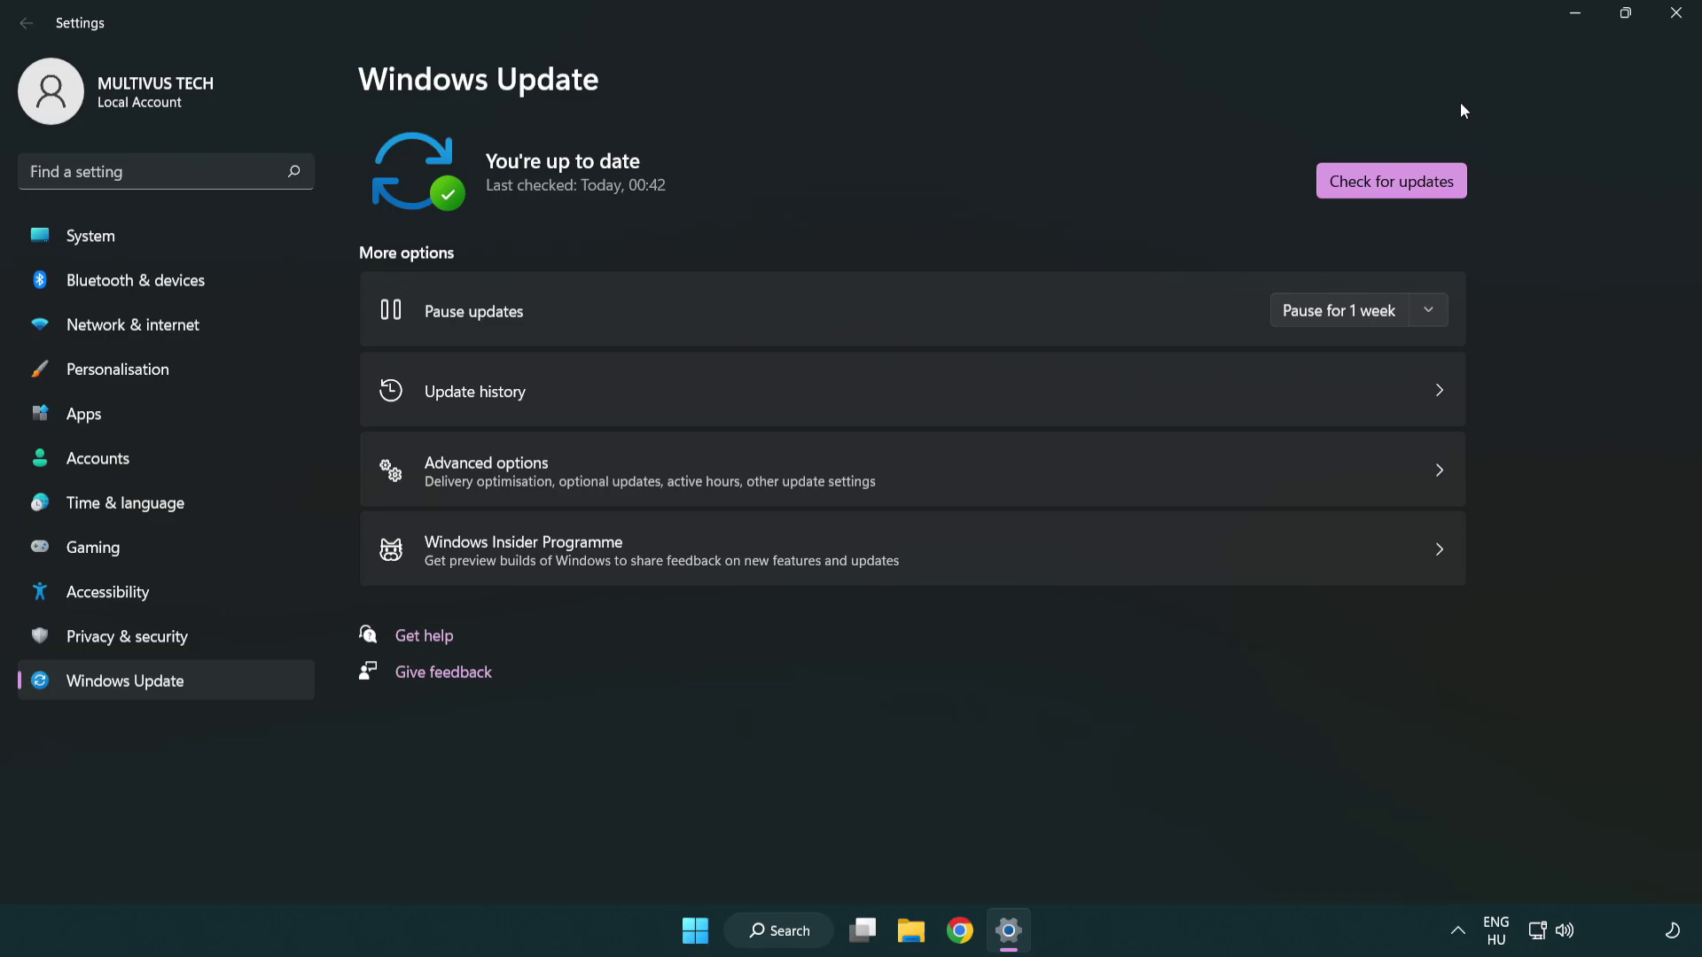
pyautogui.click(1668, 26)
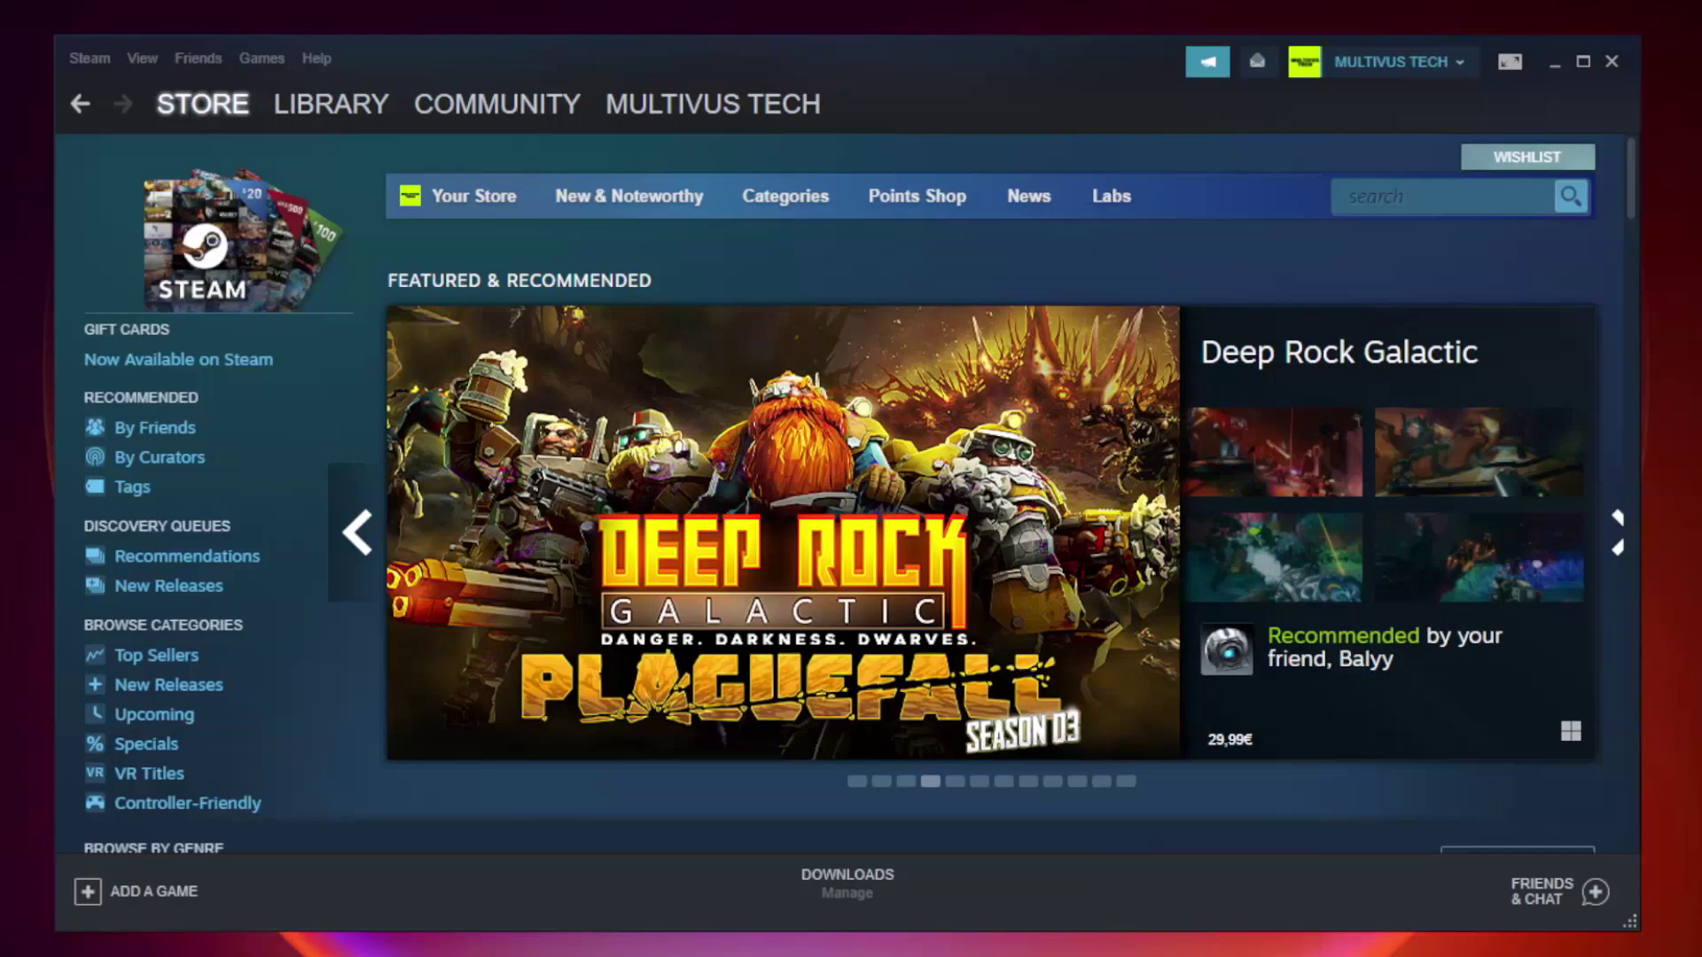
# Show the Steam library and bring up the context menu for YOUR NOT WORKING GAME
pyautogui.moveTo(284, 111)
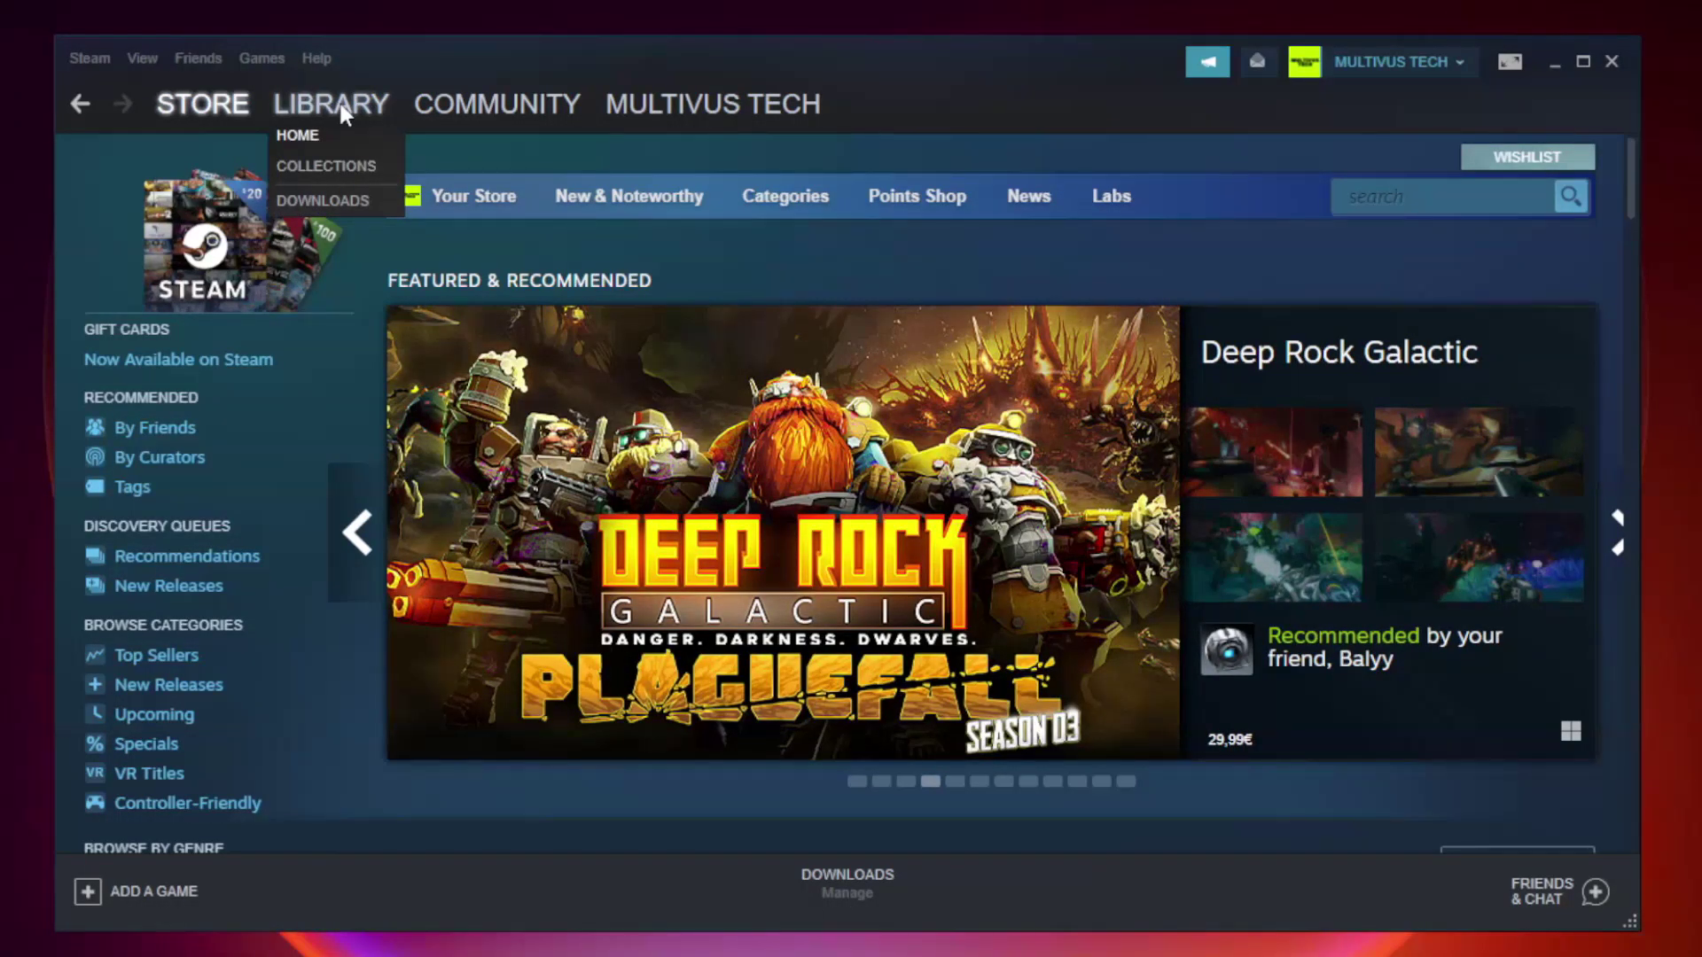
pyautogui.click(345, 113)
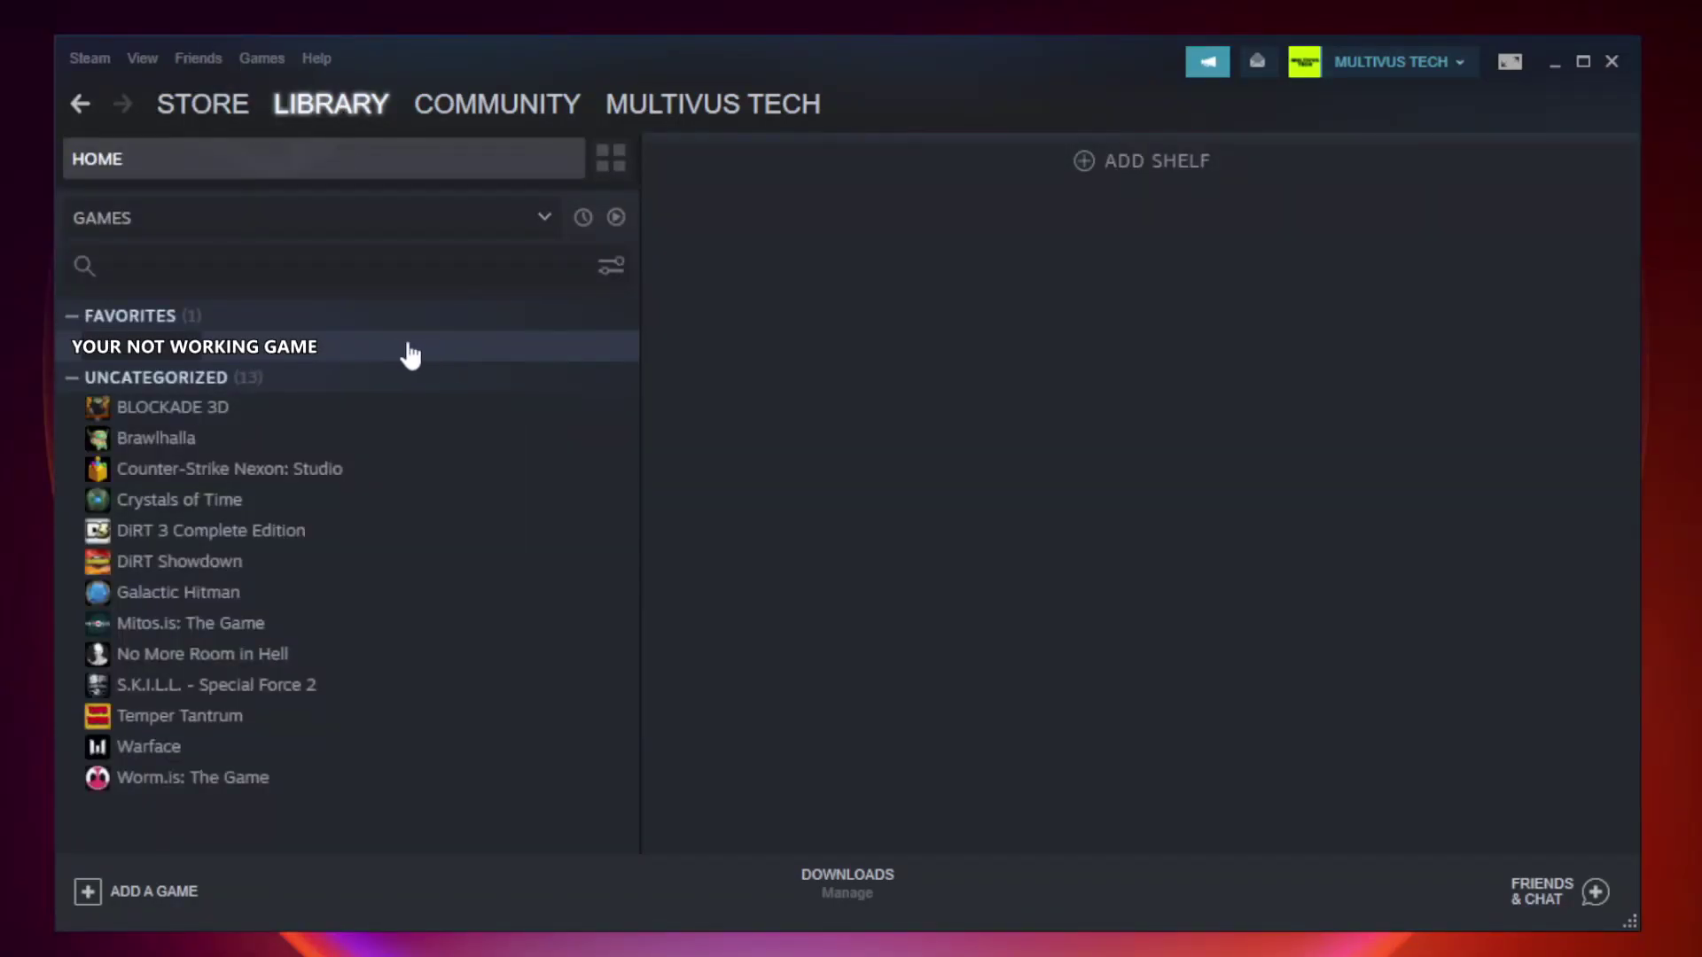
pyautogui.rightClick(366, 346)
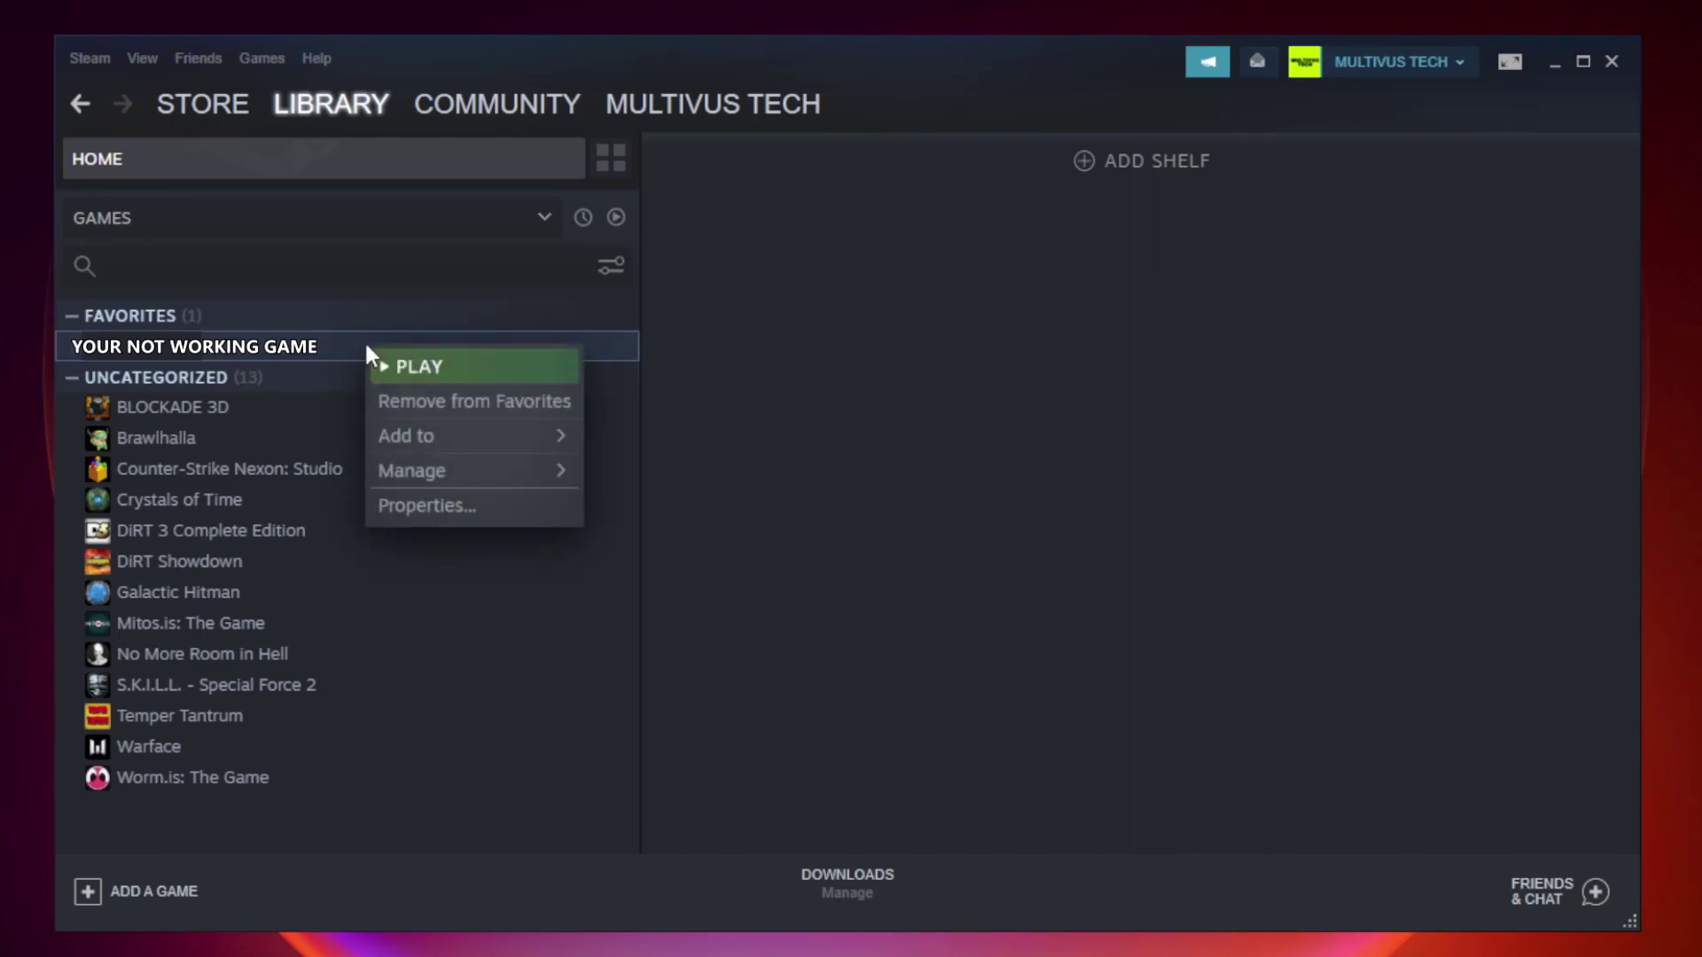
# Verify the game's files from its Local Files properties, with all 9192 files validated
pyautogui.click(467, 502)
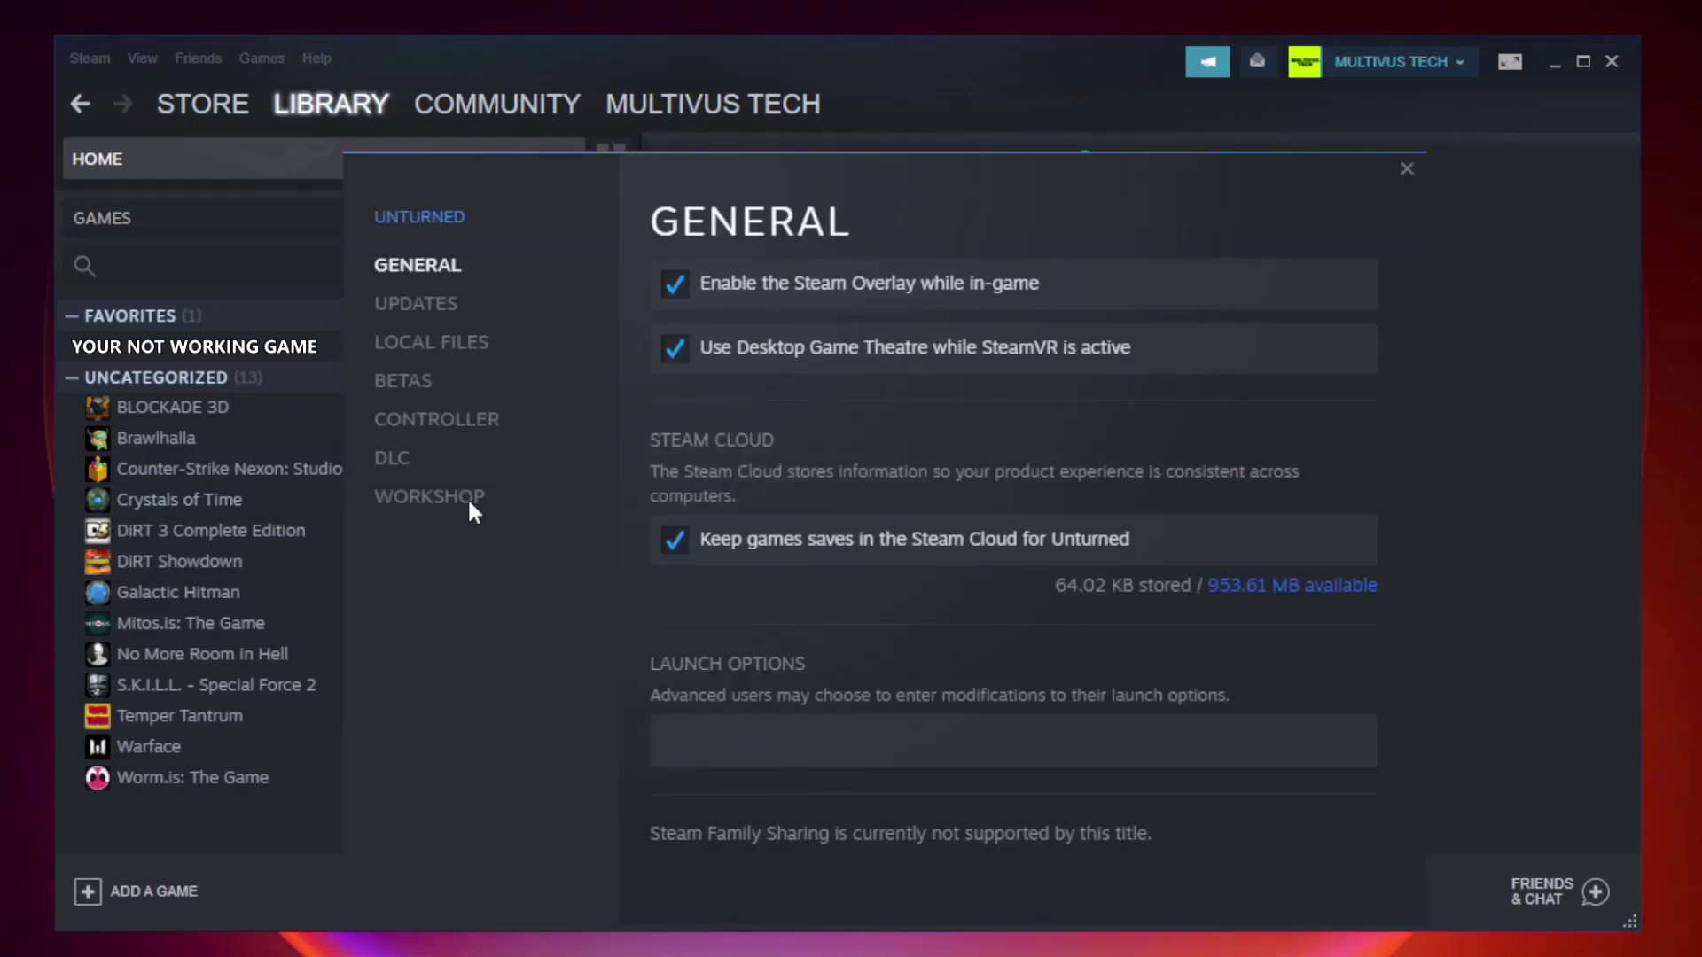
pyautogui.click(452, 350)
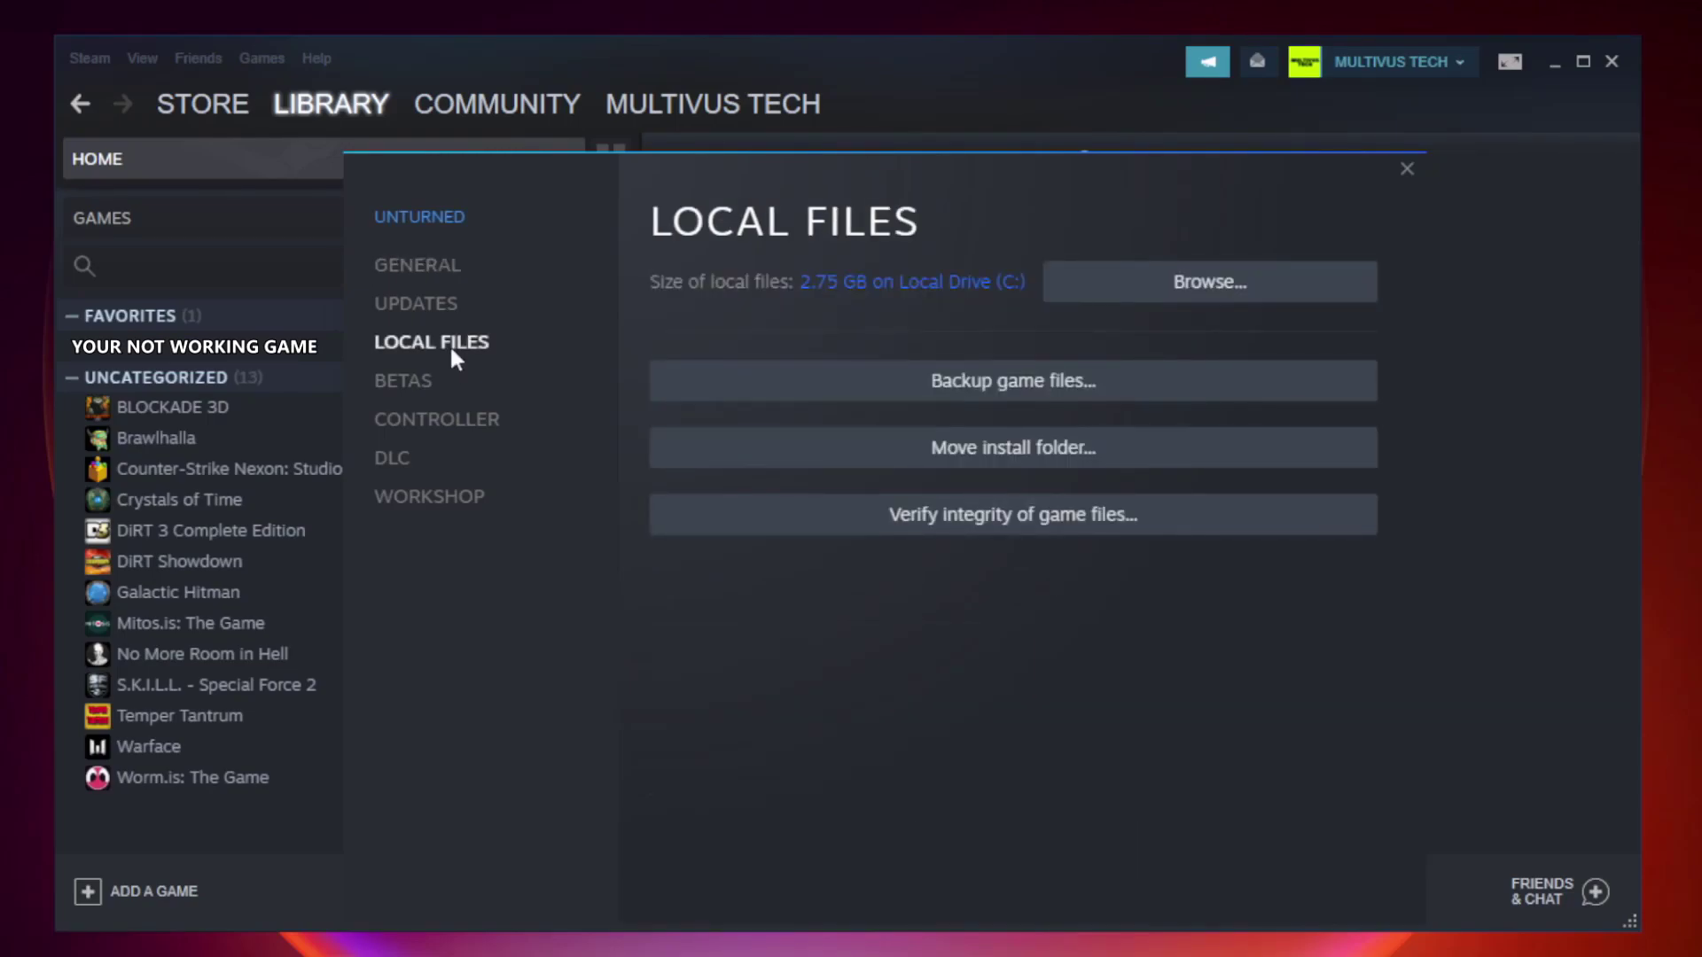
pyautogui.click(1030, 530)
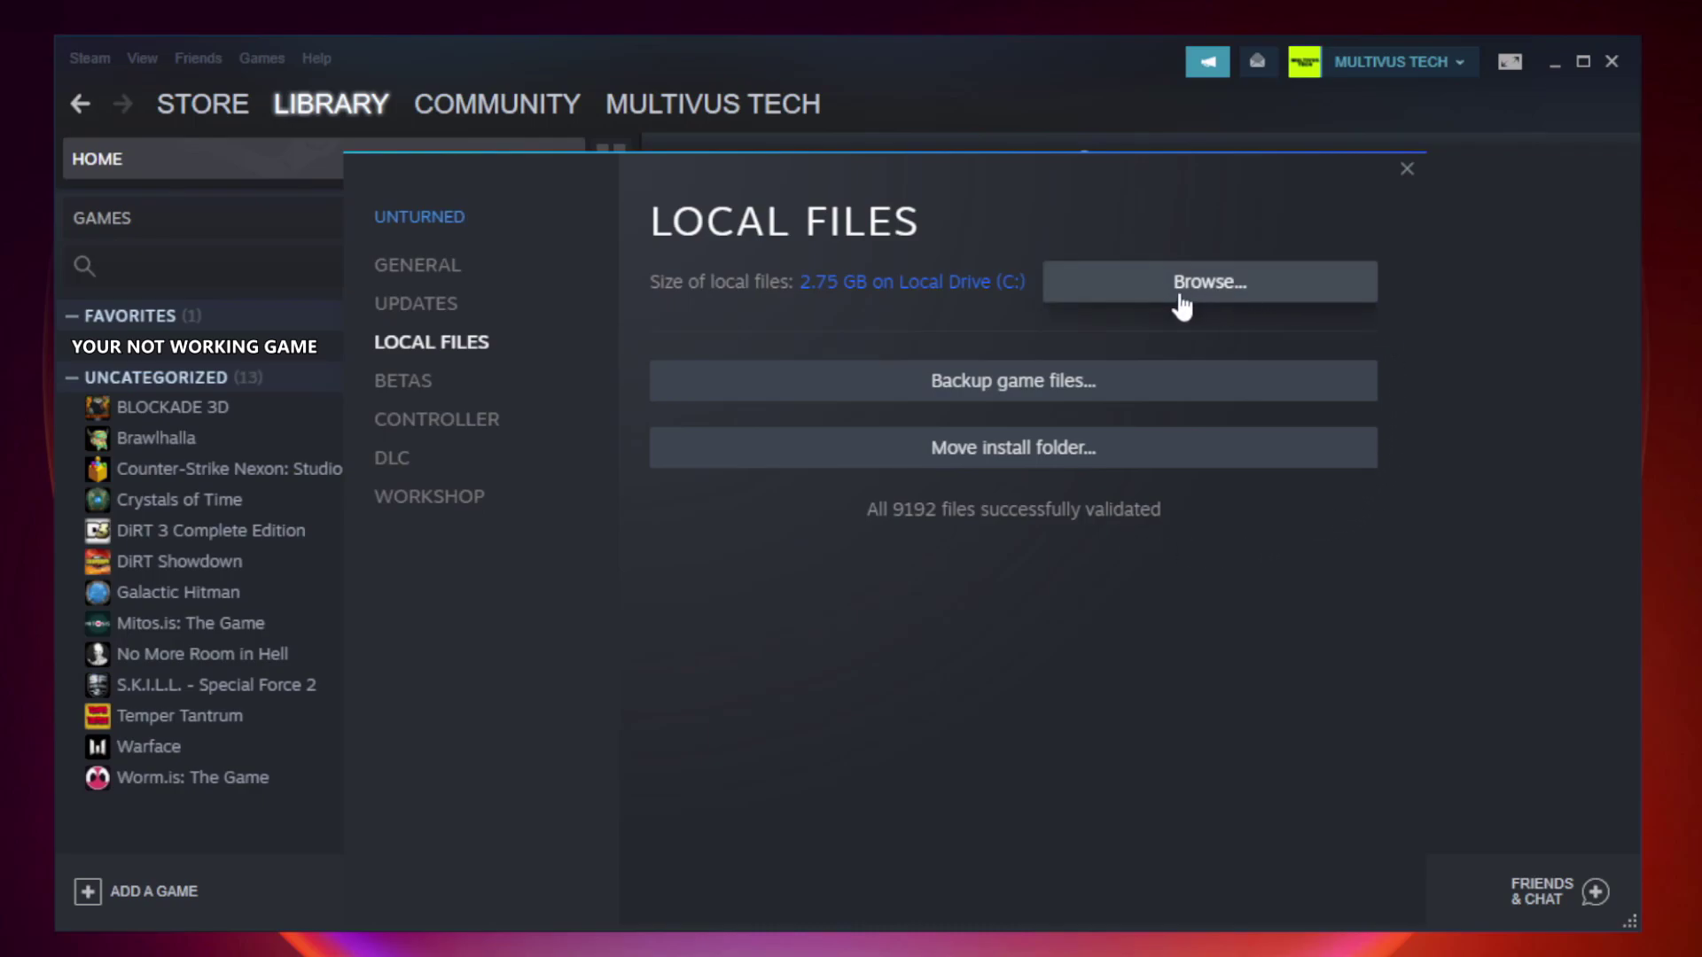
# Browse to the game's install folder and open the YOUR NOT WORKING GAME shortcut's Properties
pyautogui.click(1215, 305)
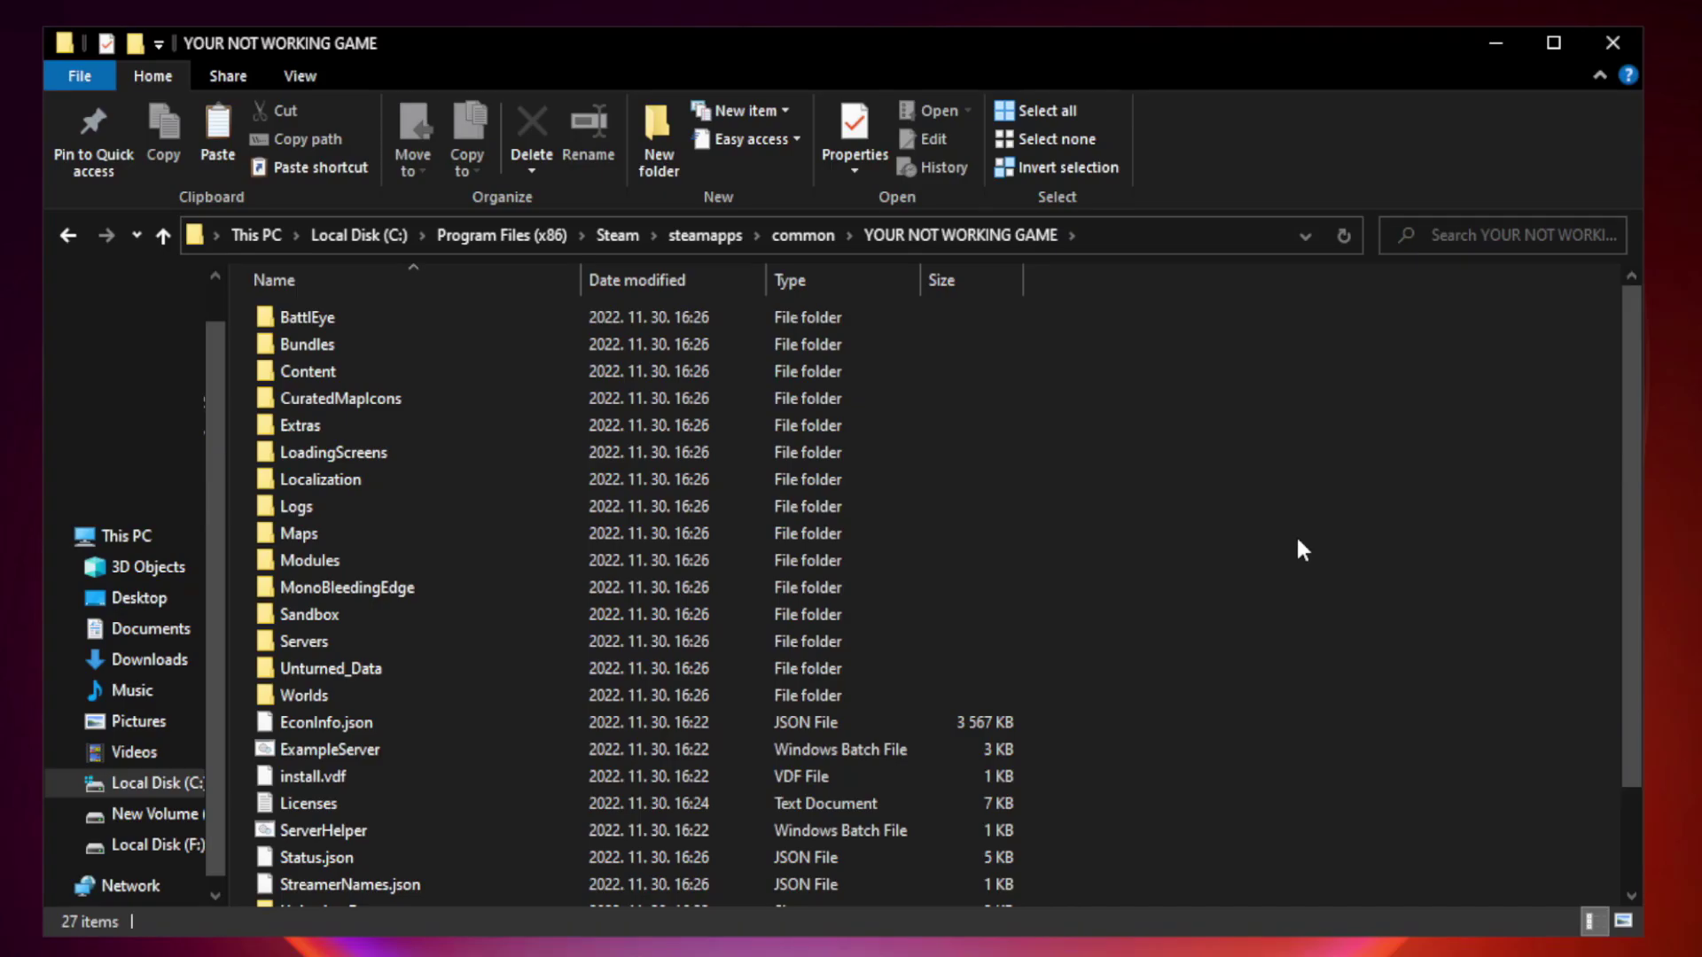
pyautogui.moveTo(1632, 465); pyautogui.dragTo(1634, 609)
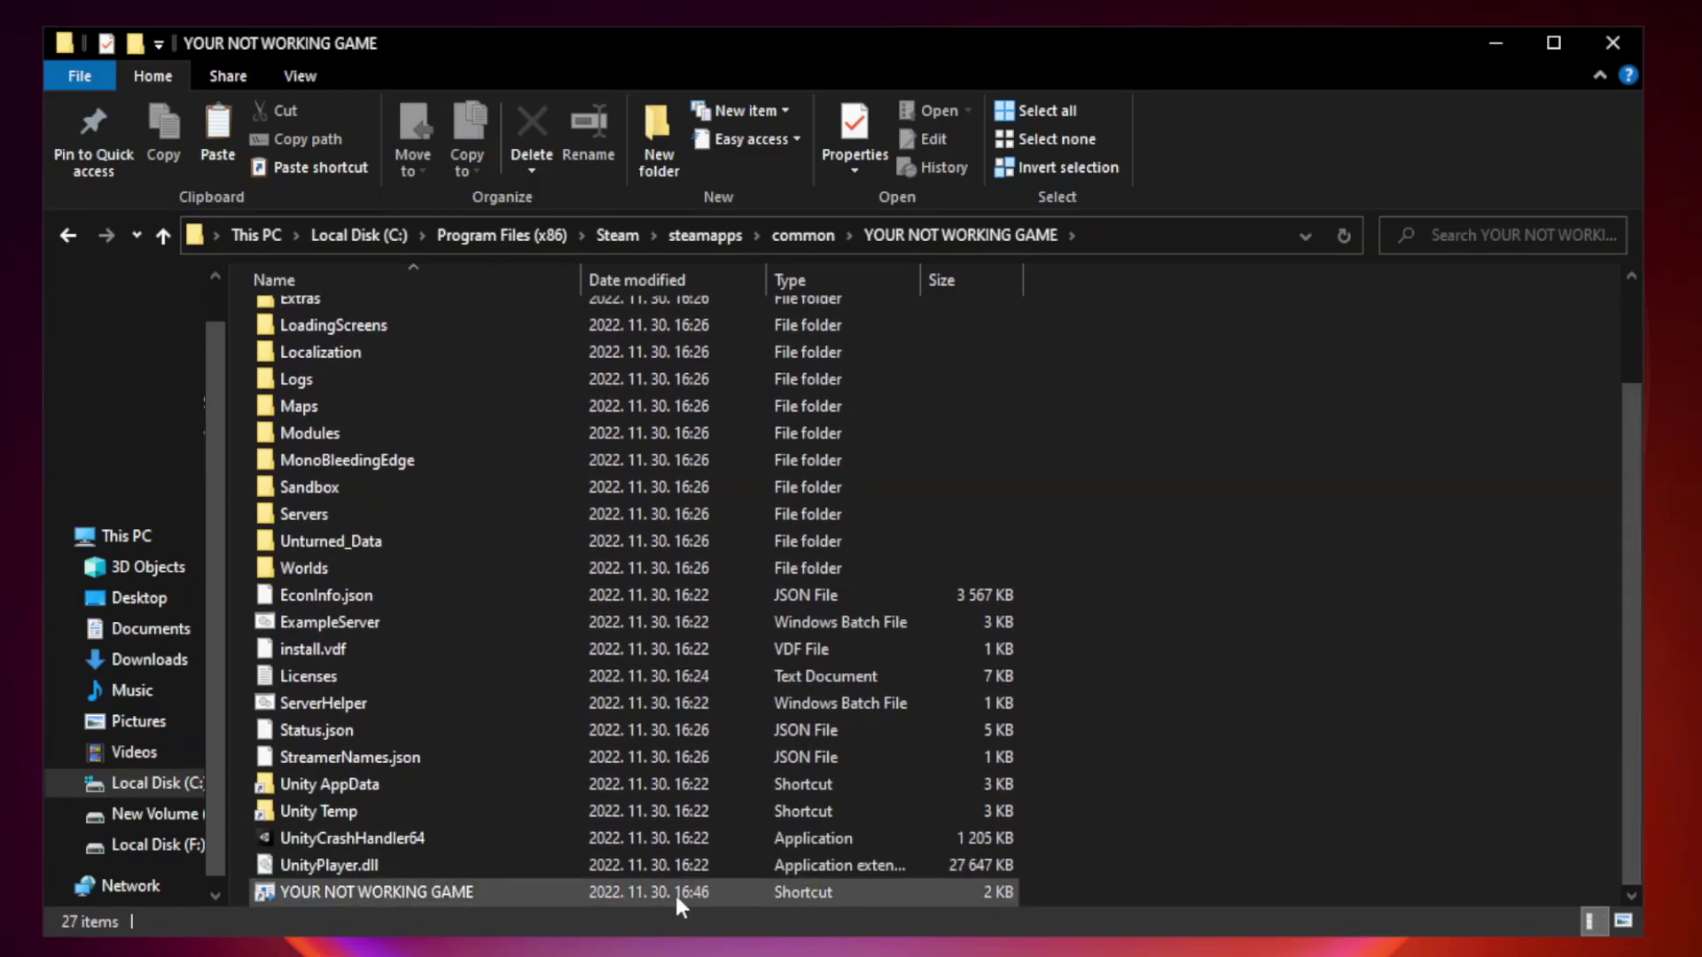
pyautogui.click(588, 894)
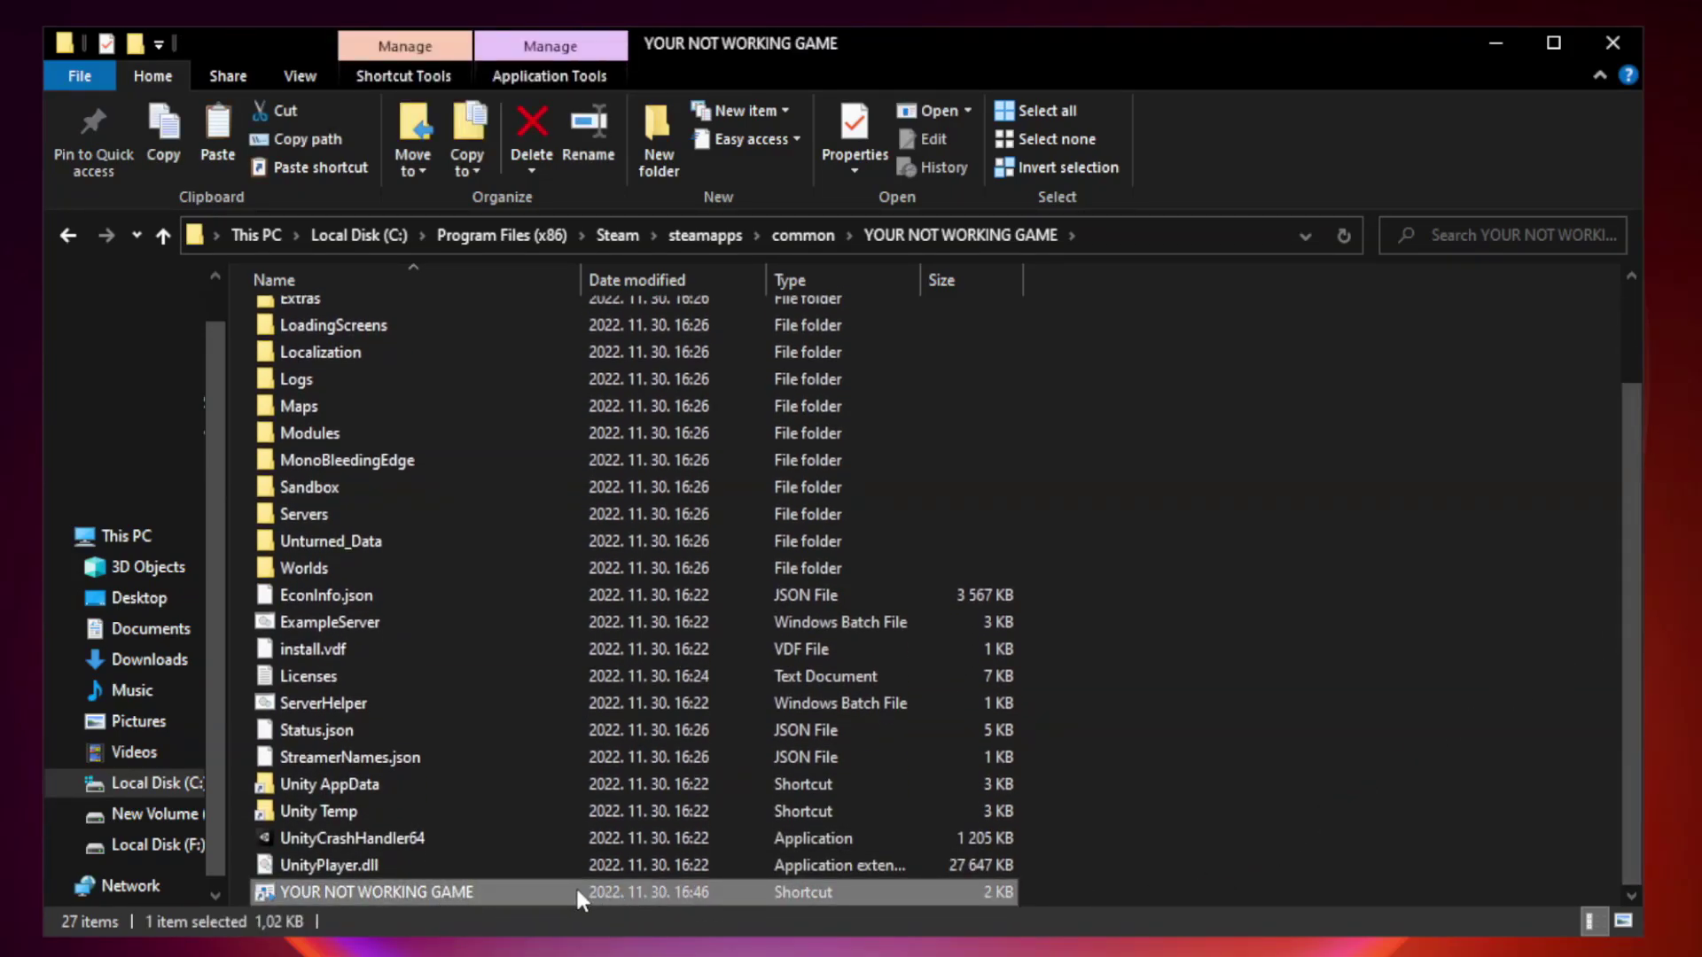
pyautogui.rightClick(577, 897)
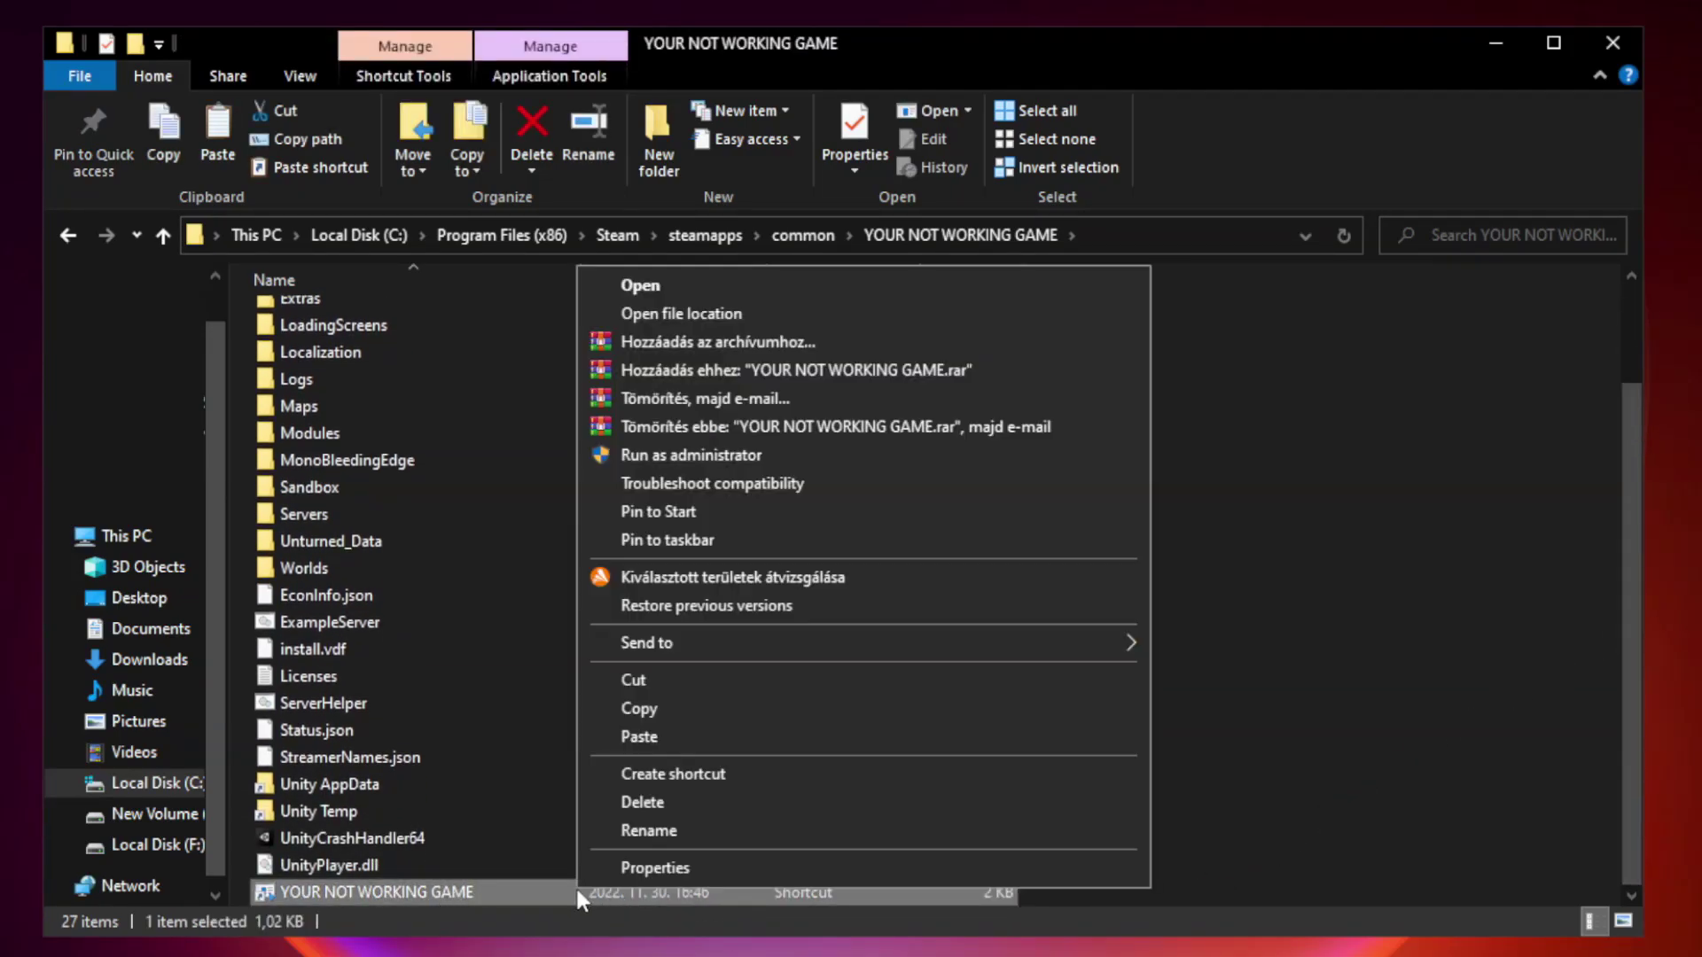
pyautogui.click(857, 869)
# Set the game shortcut to Windows 8 compatibility mode with fullscreen optimizations disabled, and apply it
pyautogui.moveTo(846, 469); pyautogui.dragTo(845, 192)
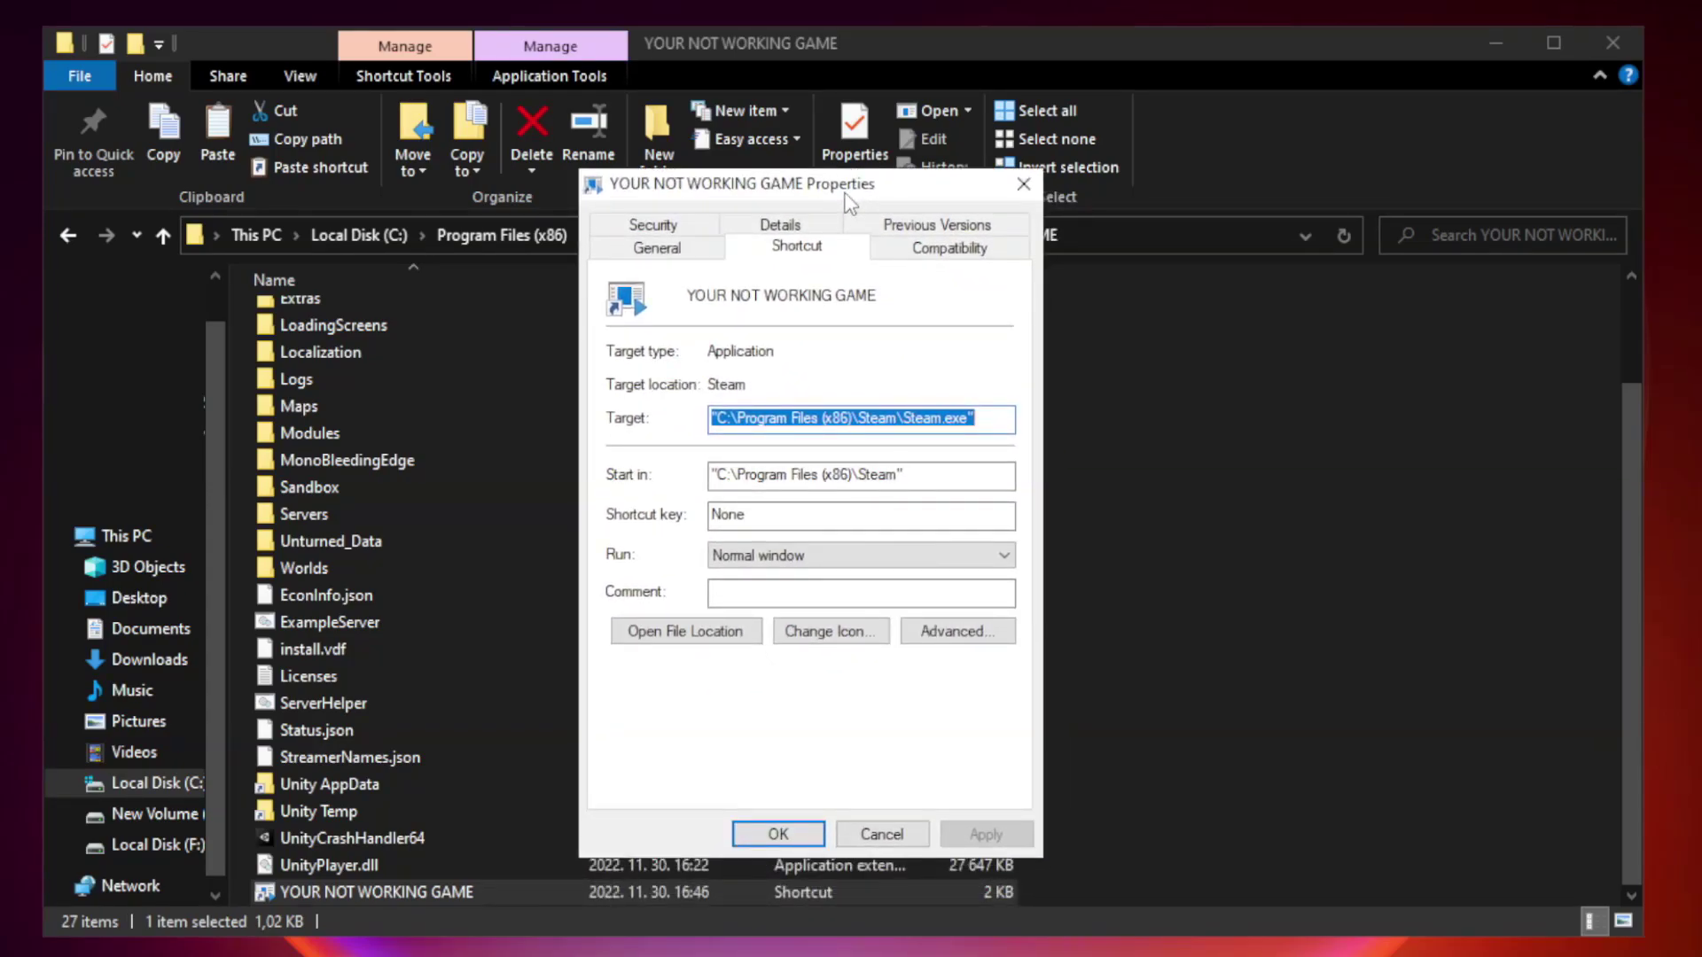
pyautogui.click(941, 251)
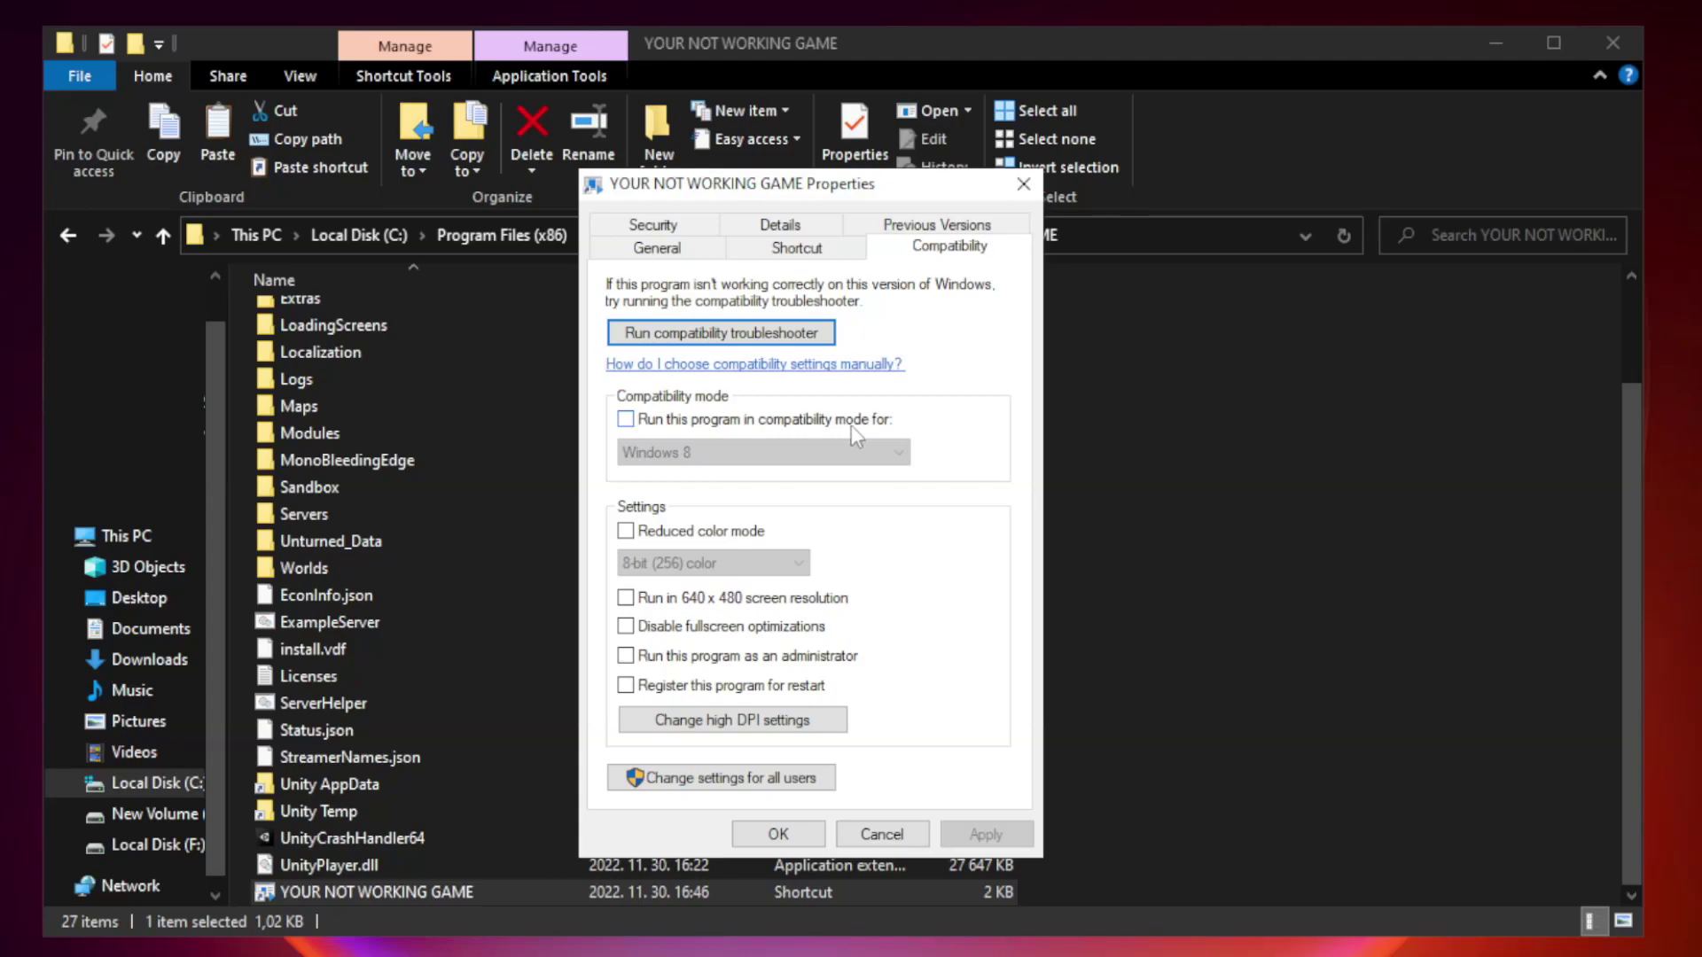
pyautogui.click(678, 426)
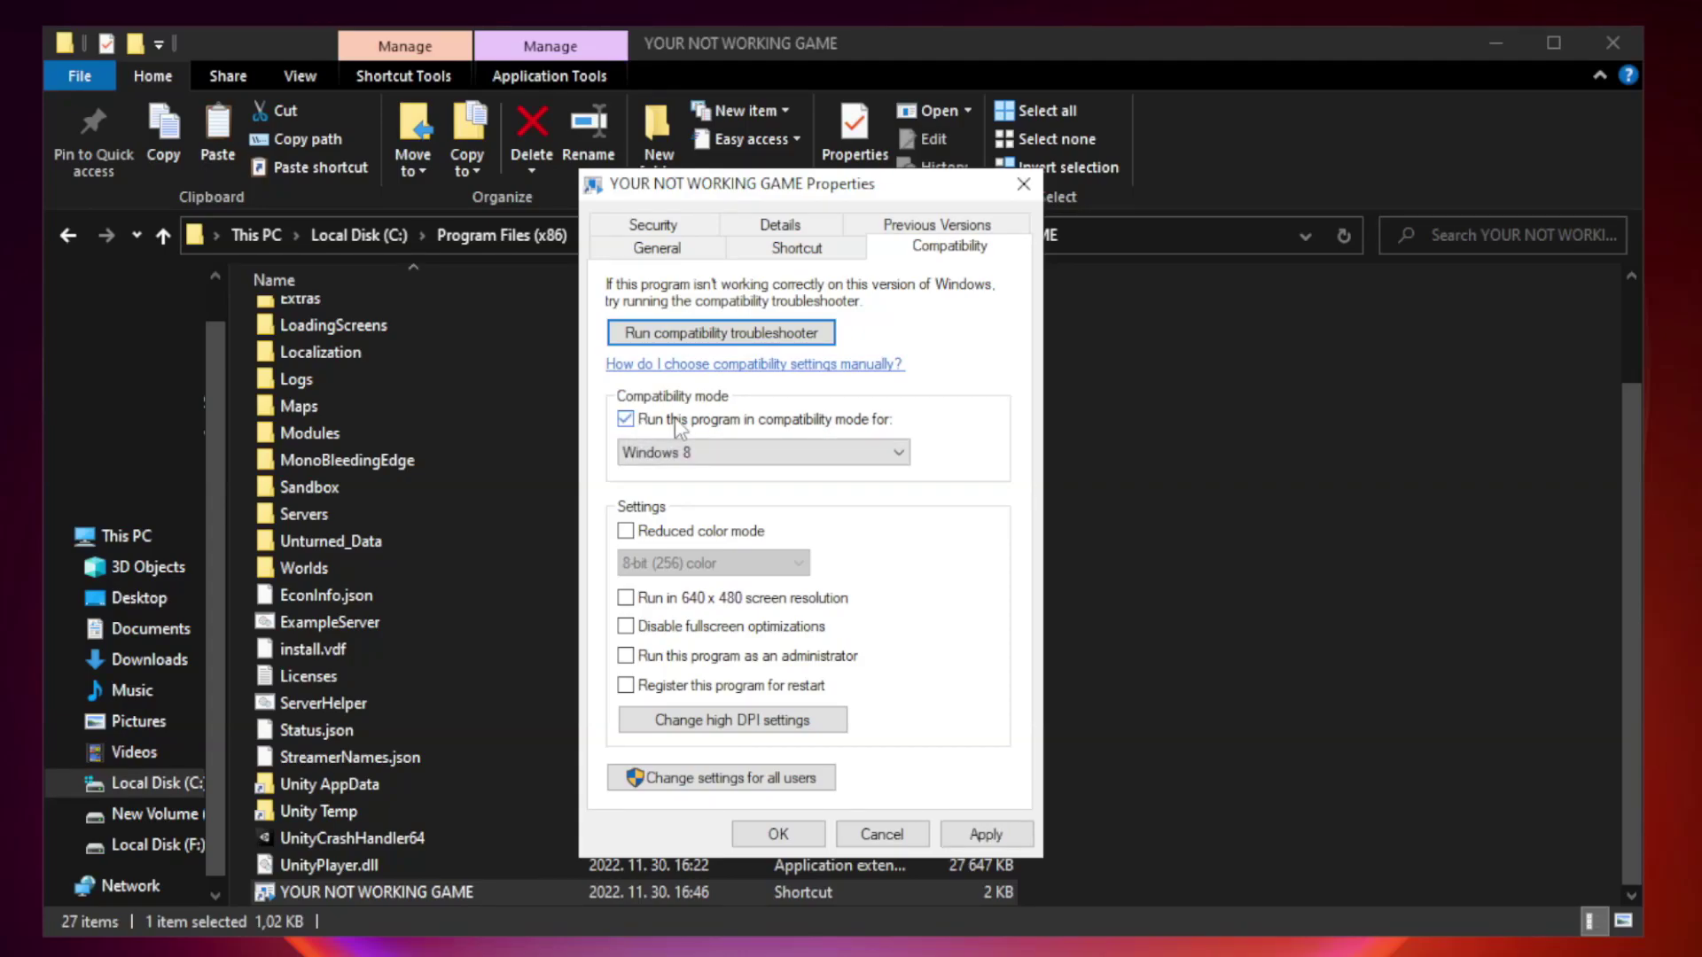
pyautogui.click(726, 450)
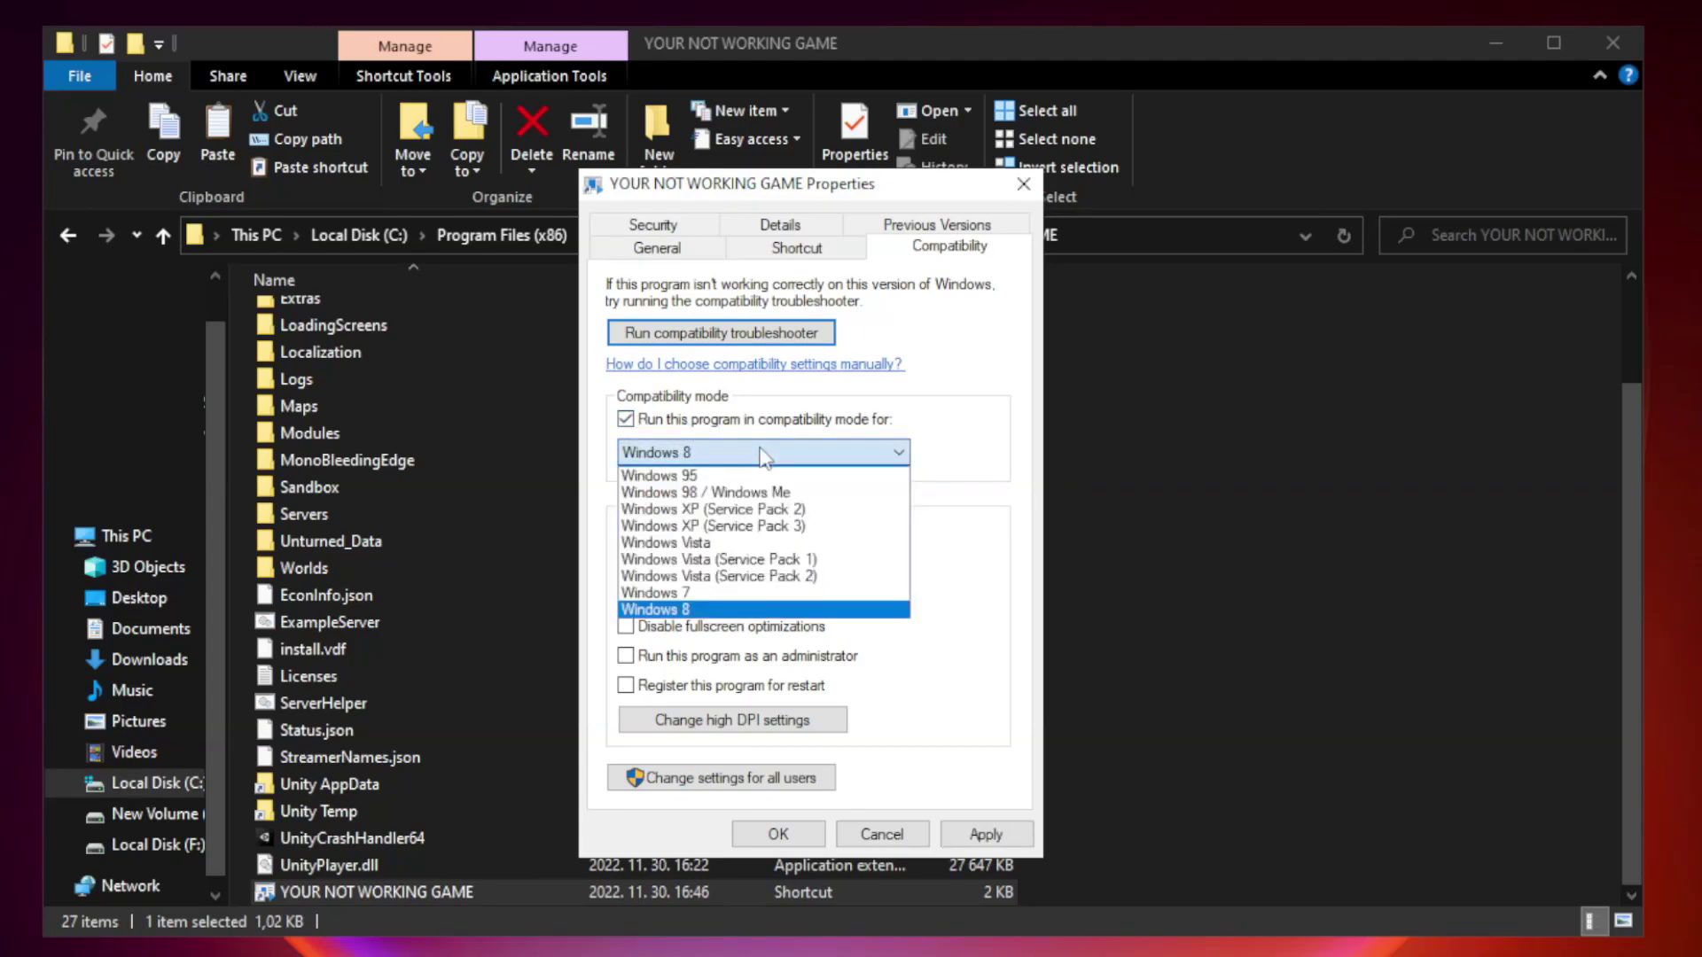
pyautogui.click(720, 610)
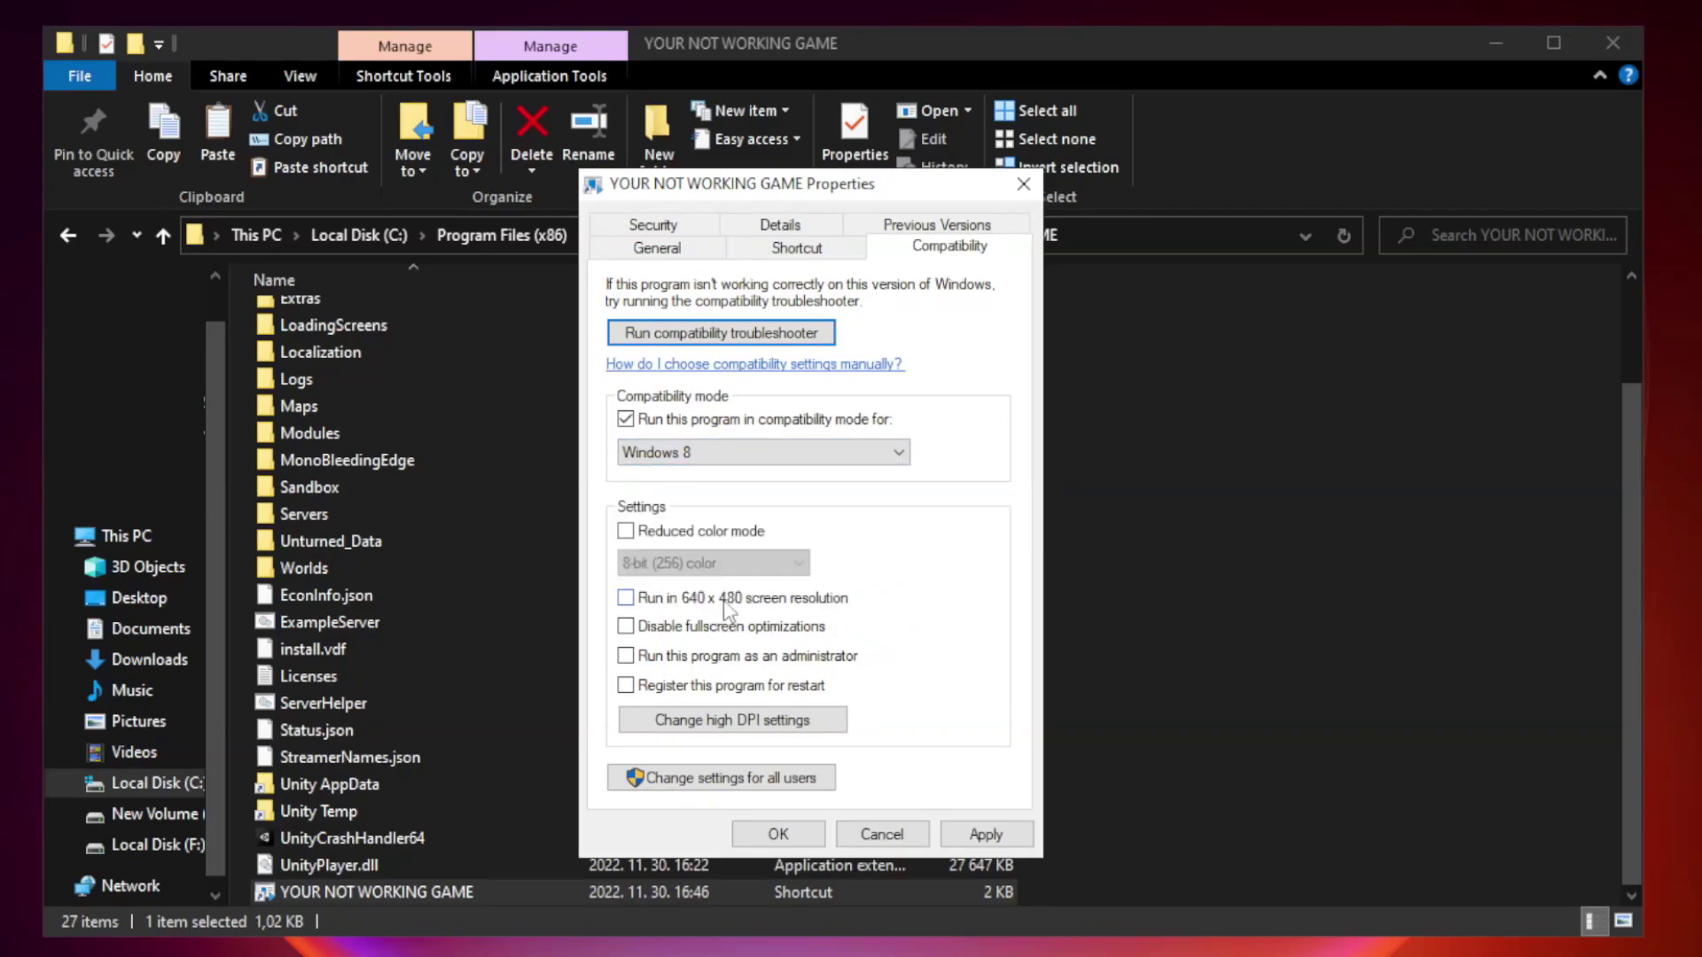
pyautogui.click(667, 634)
pyautogui.click(981, 838)
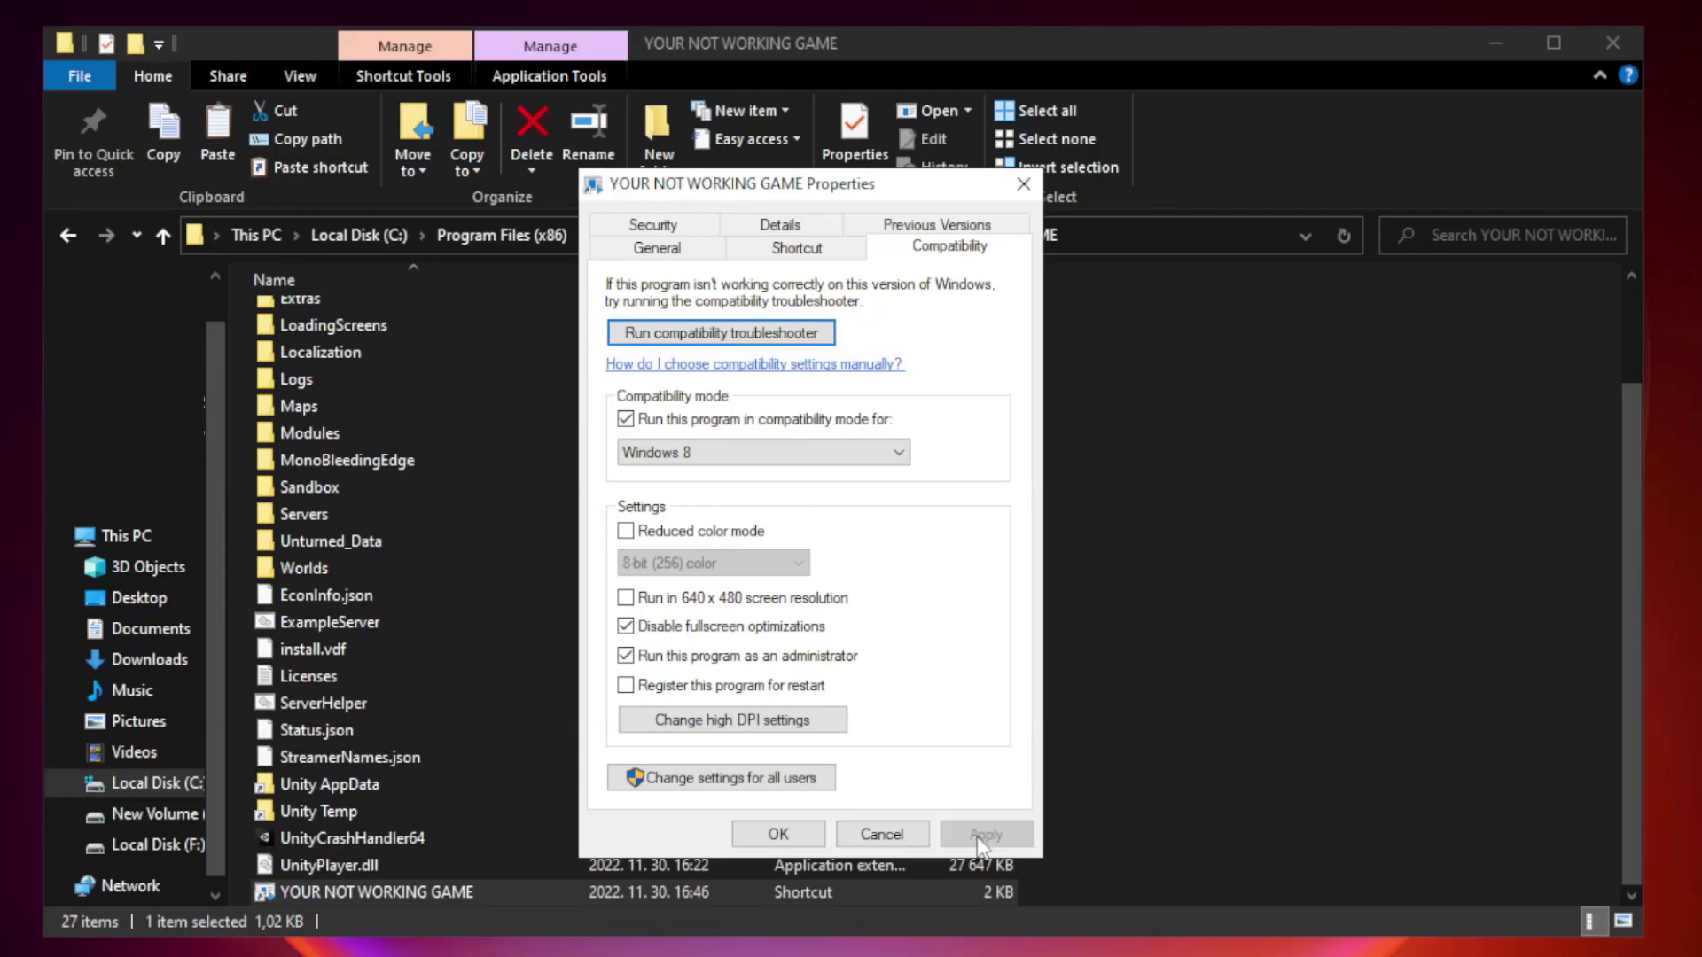
pyautogui.click(777, 834)
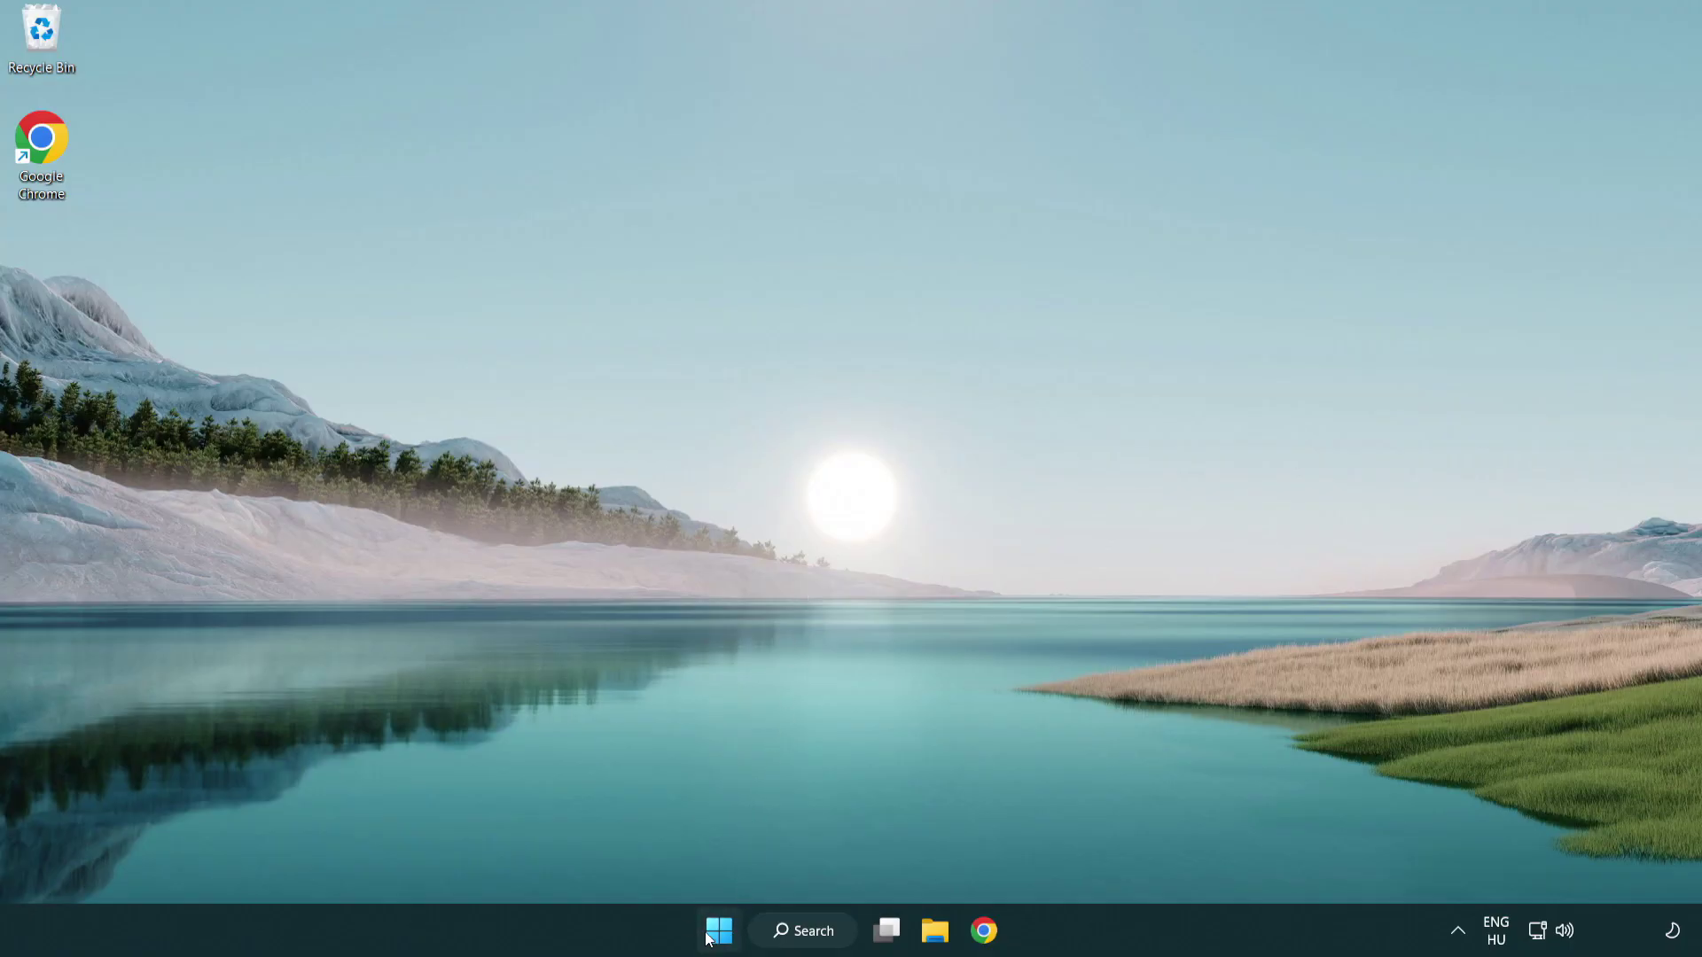
# In Task Manager's Startup list, disable Terminal, Phone Link, Cortana and Windows Security notifications
pyautogui.rightClick(720, 938)
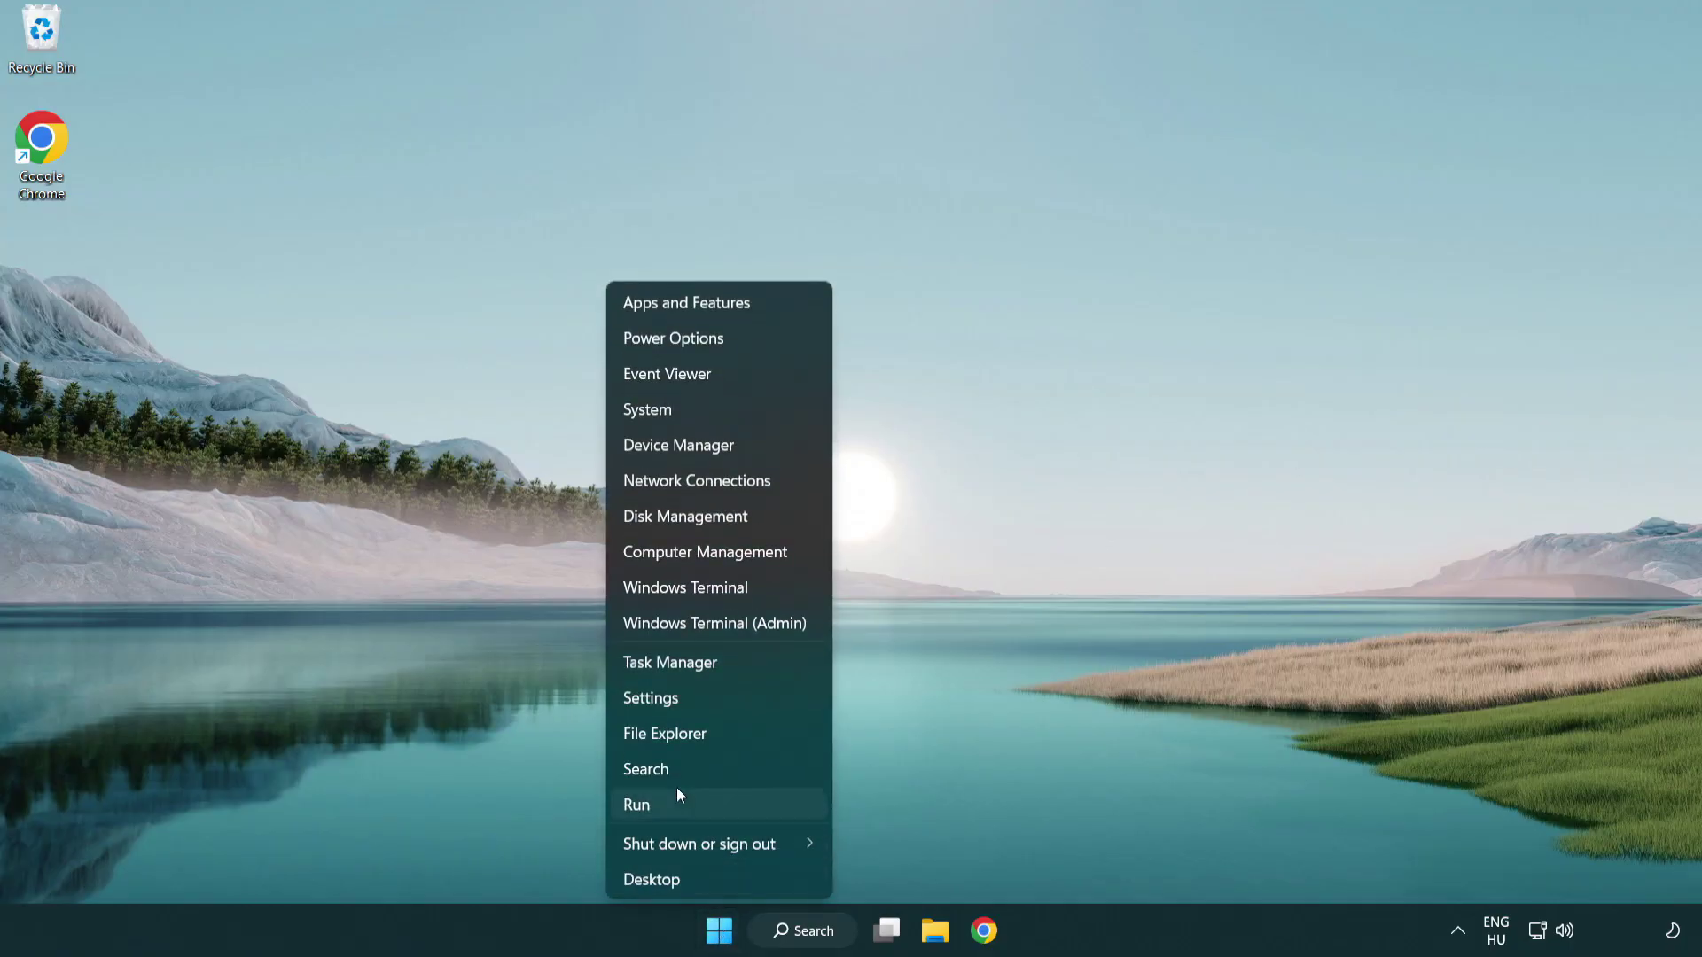
pyautogui.click(752, 665)
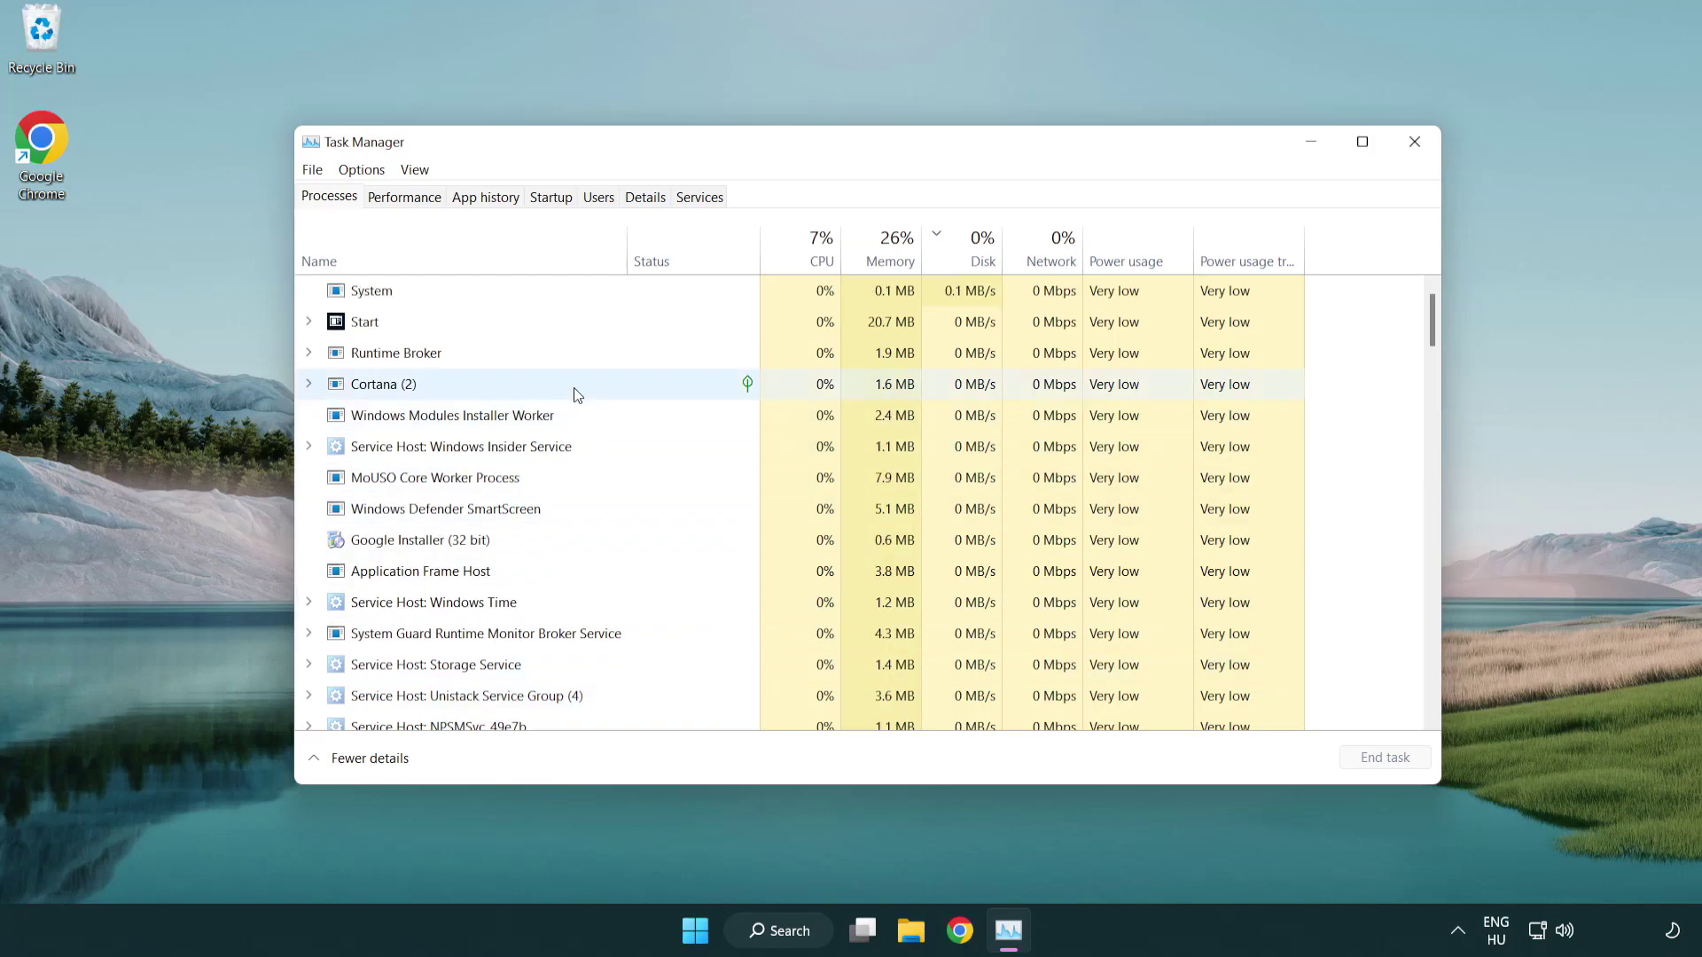
pyautogui.click(554, 197)
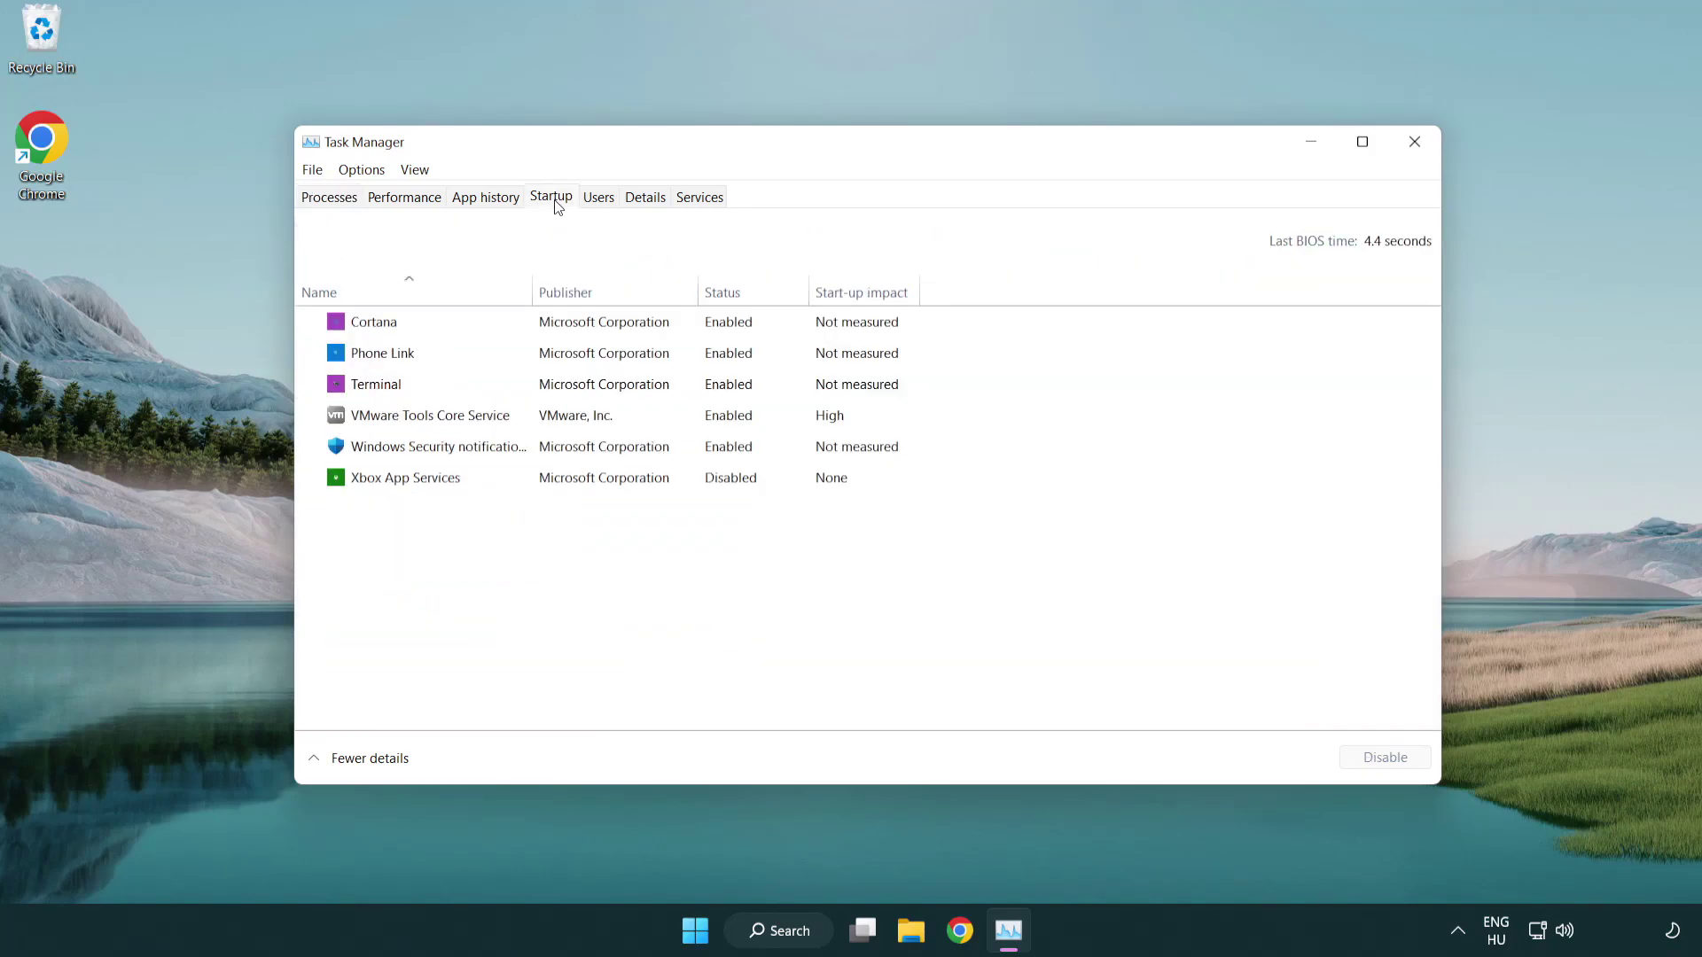
pyautogui.click(557, 387)
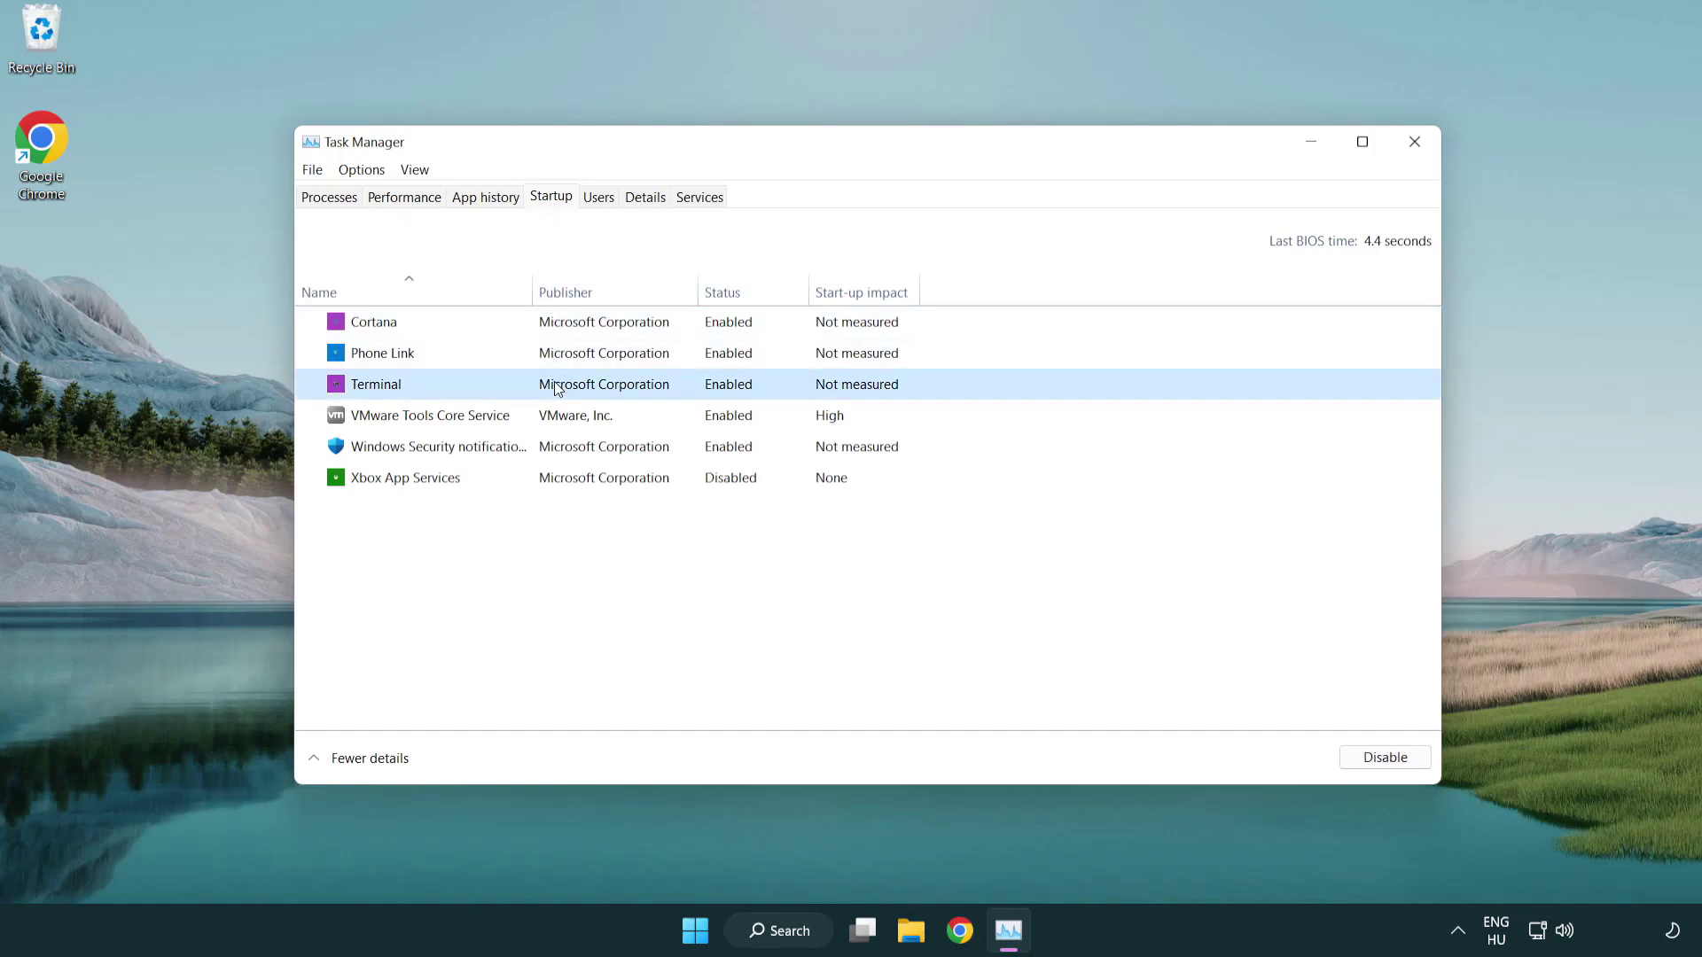
pyautogui.click(1356, 756)
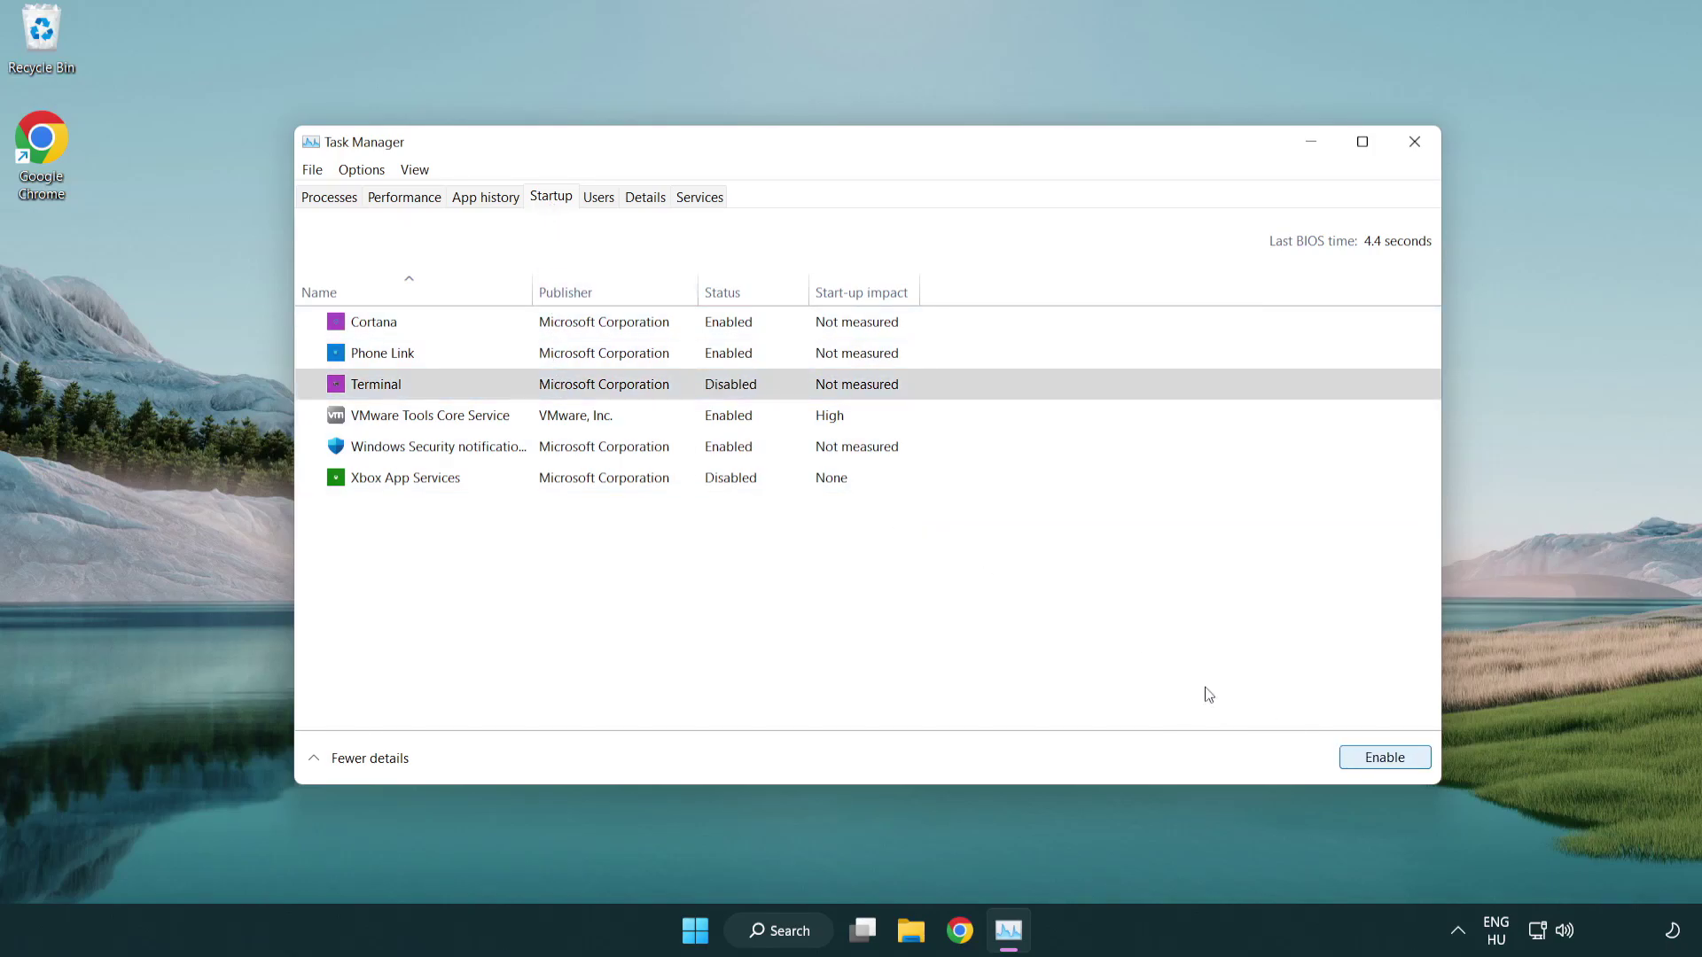
pyautogui.click(712, 362)
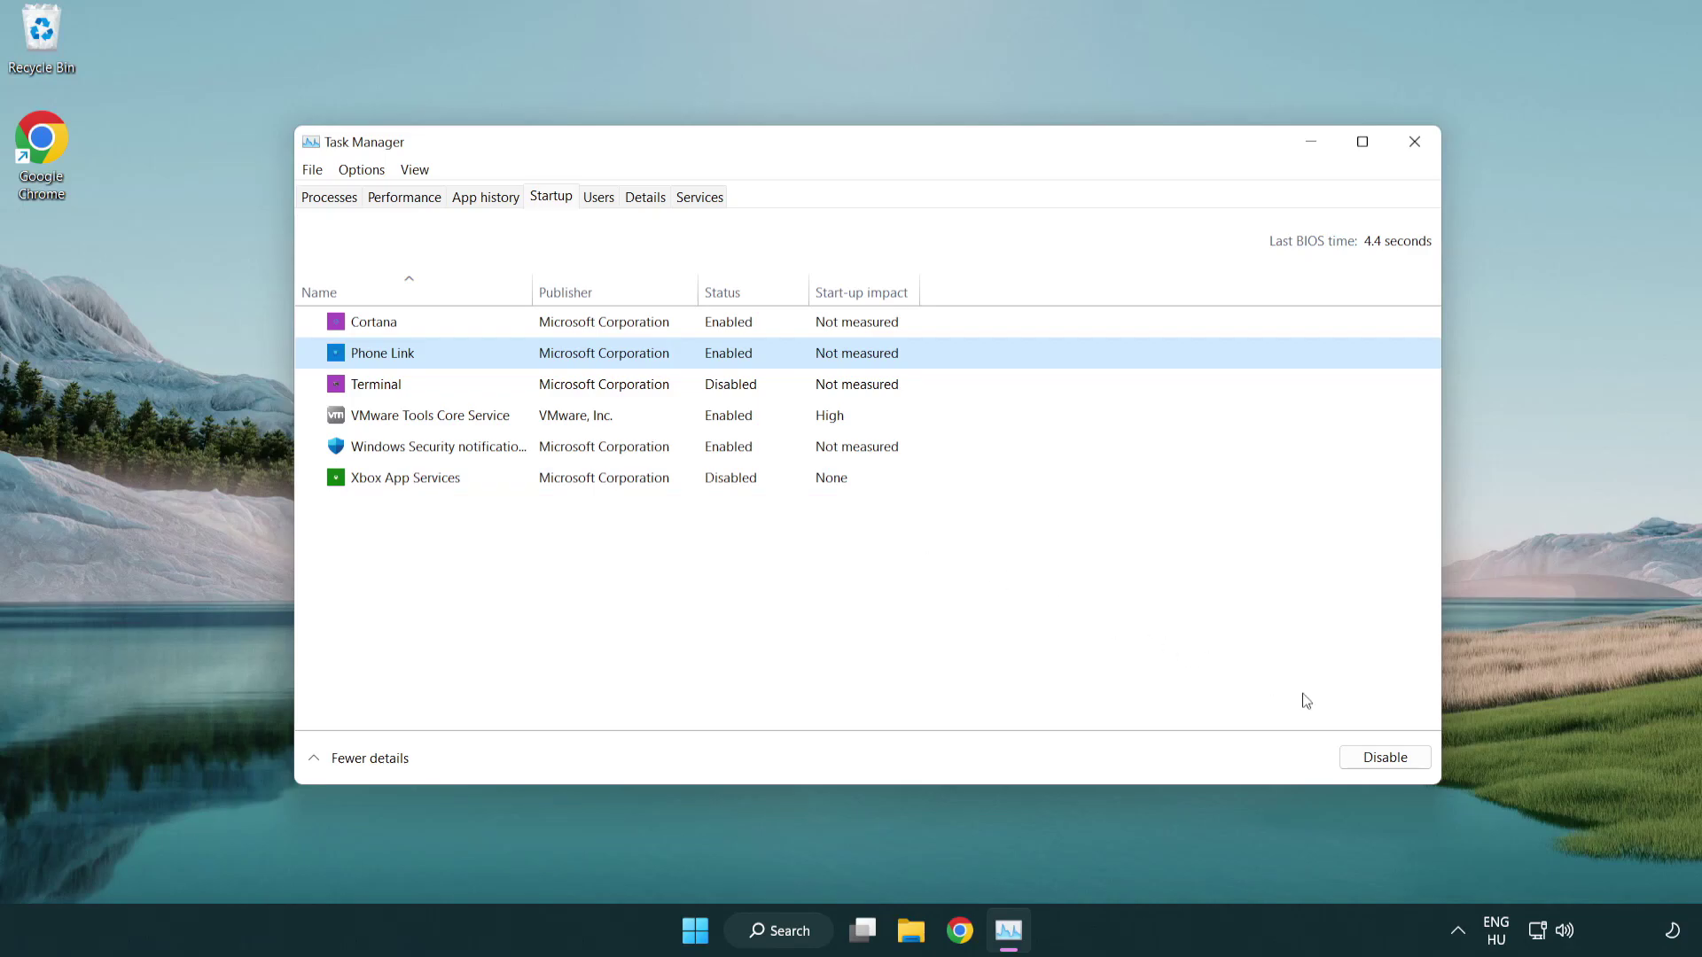
pyautogui.click(1383, 760)
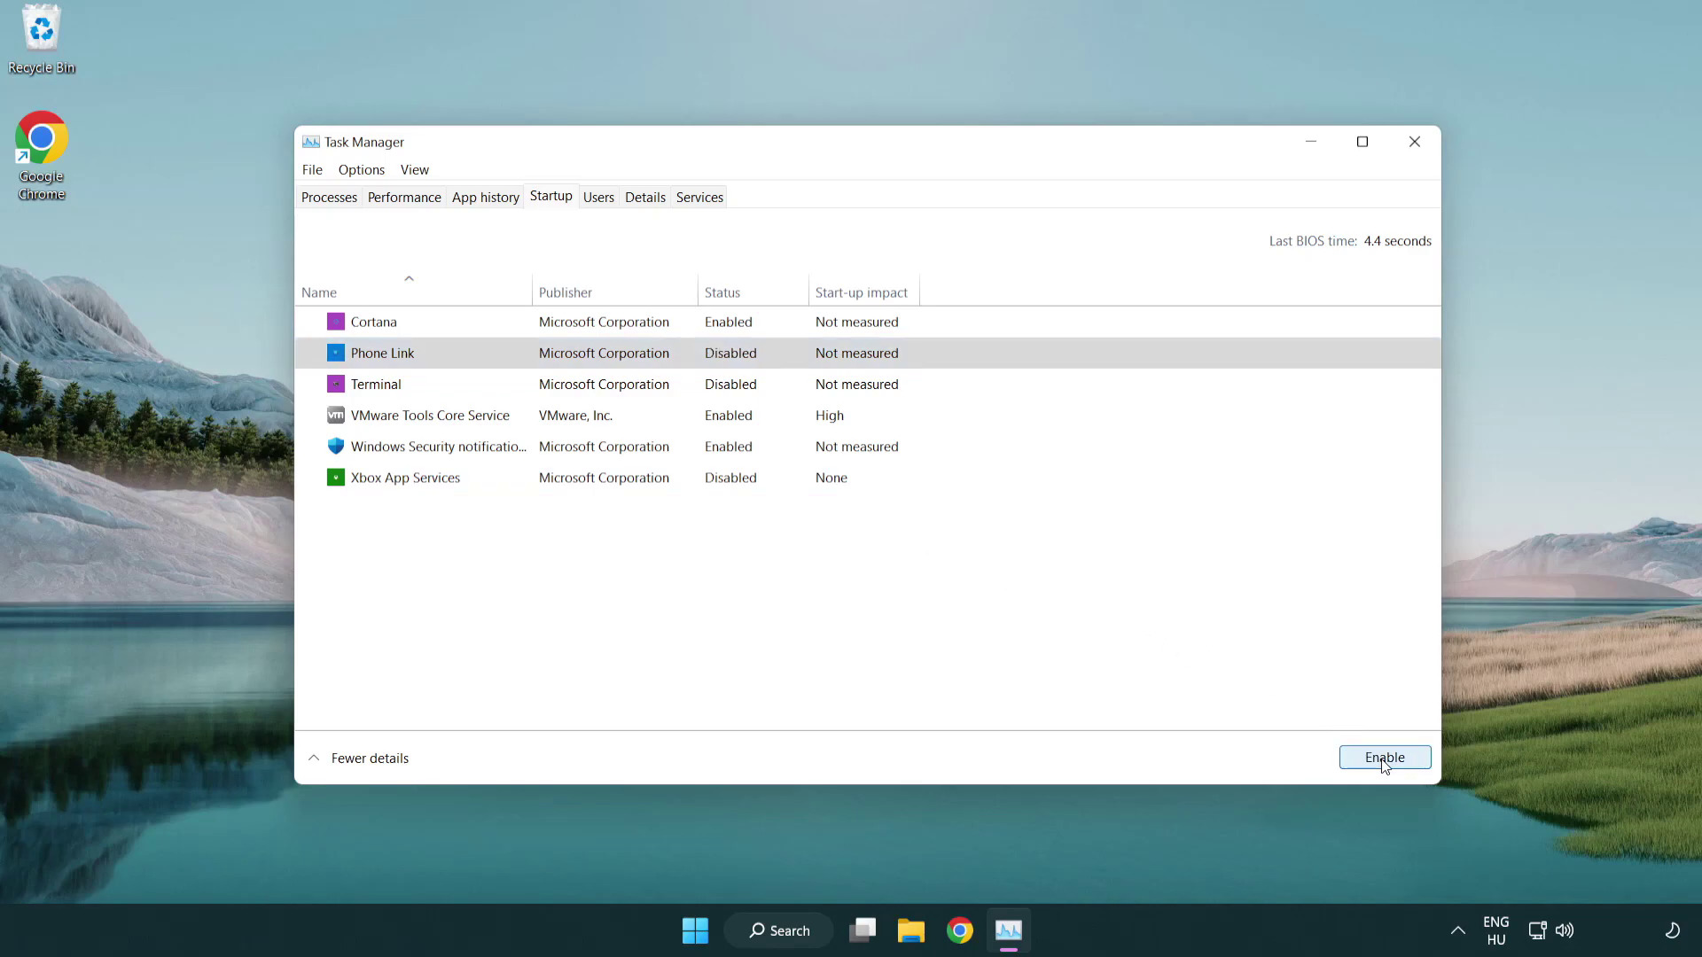
pyautogui.click(608, 334)
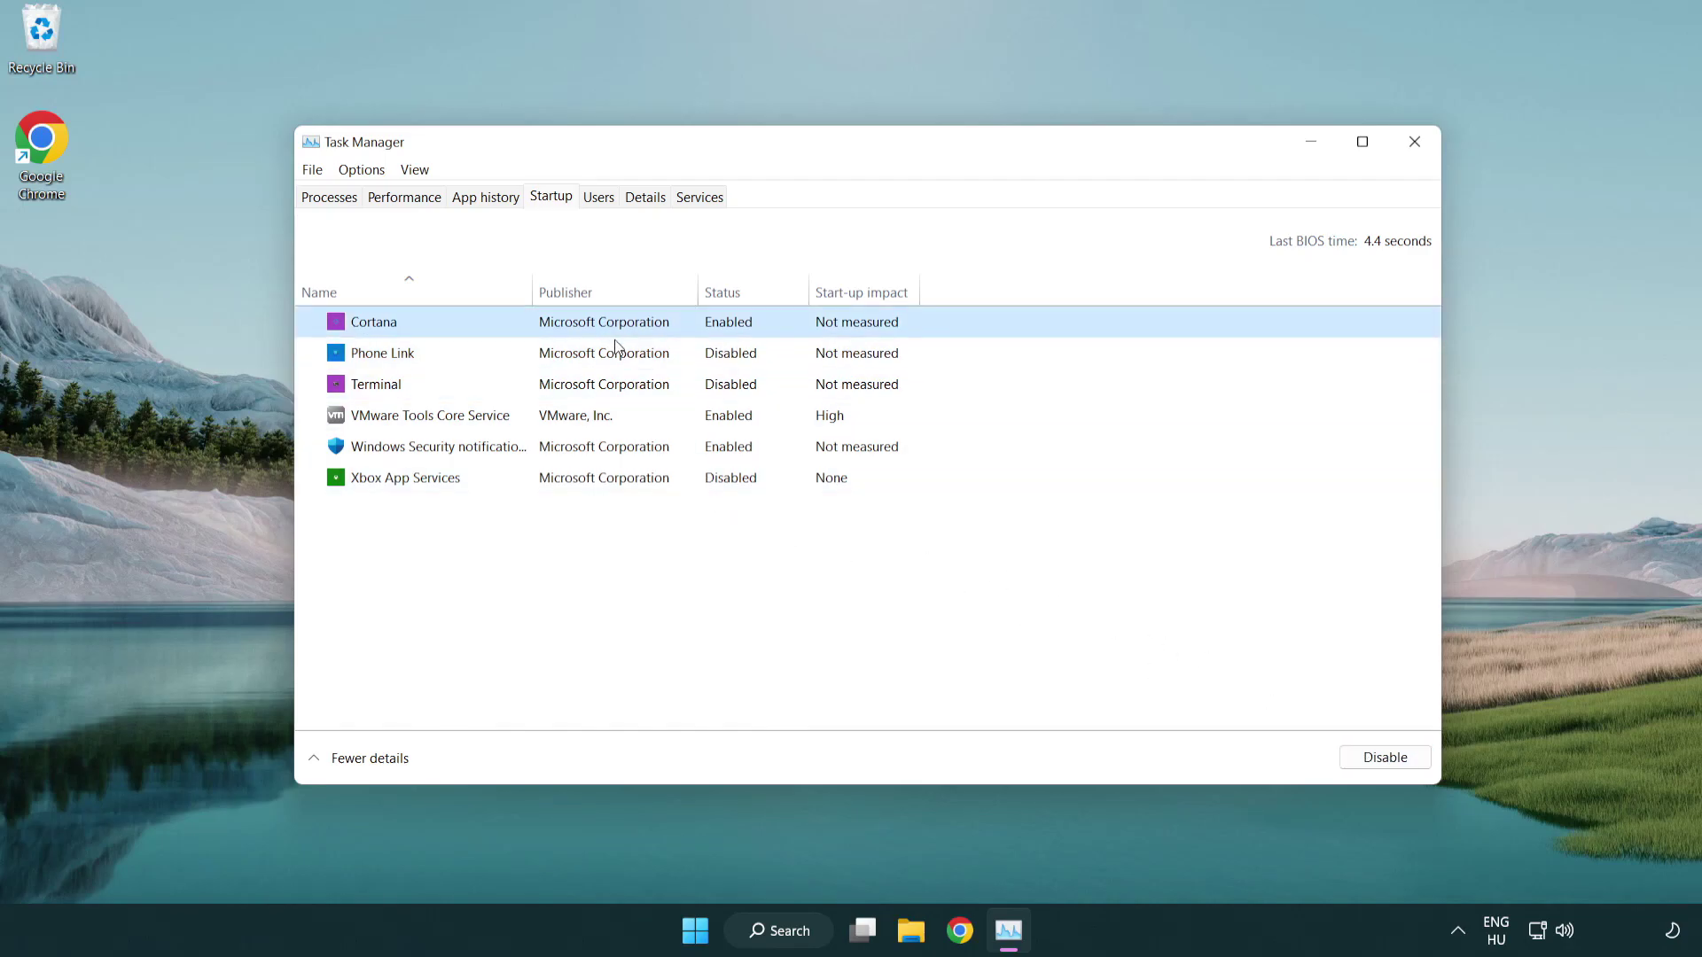
pyautogui.click(1351, 755)
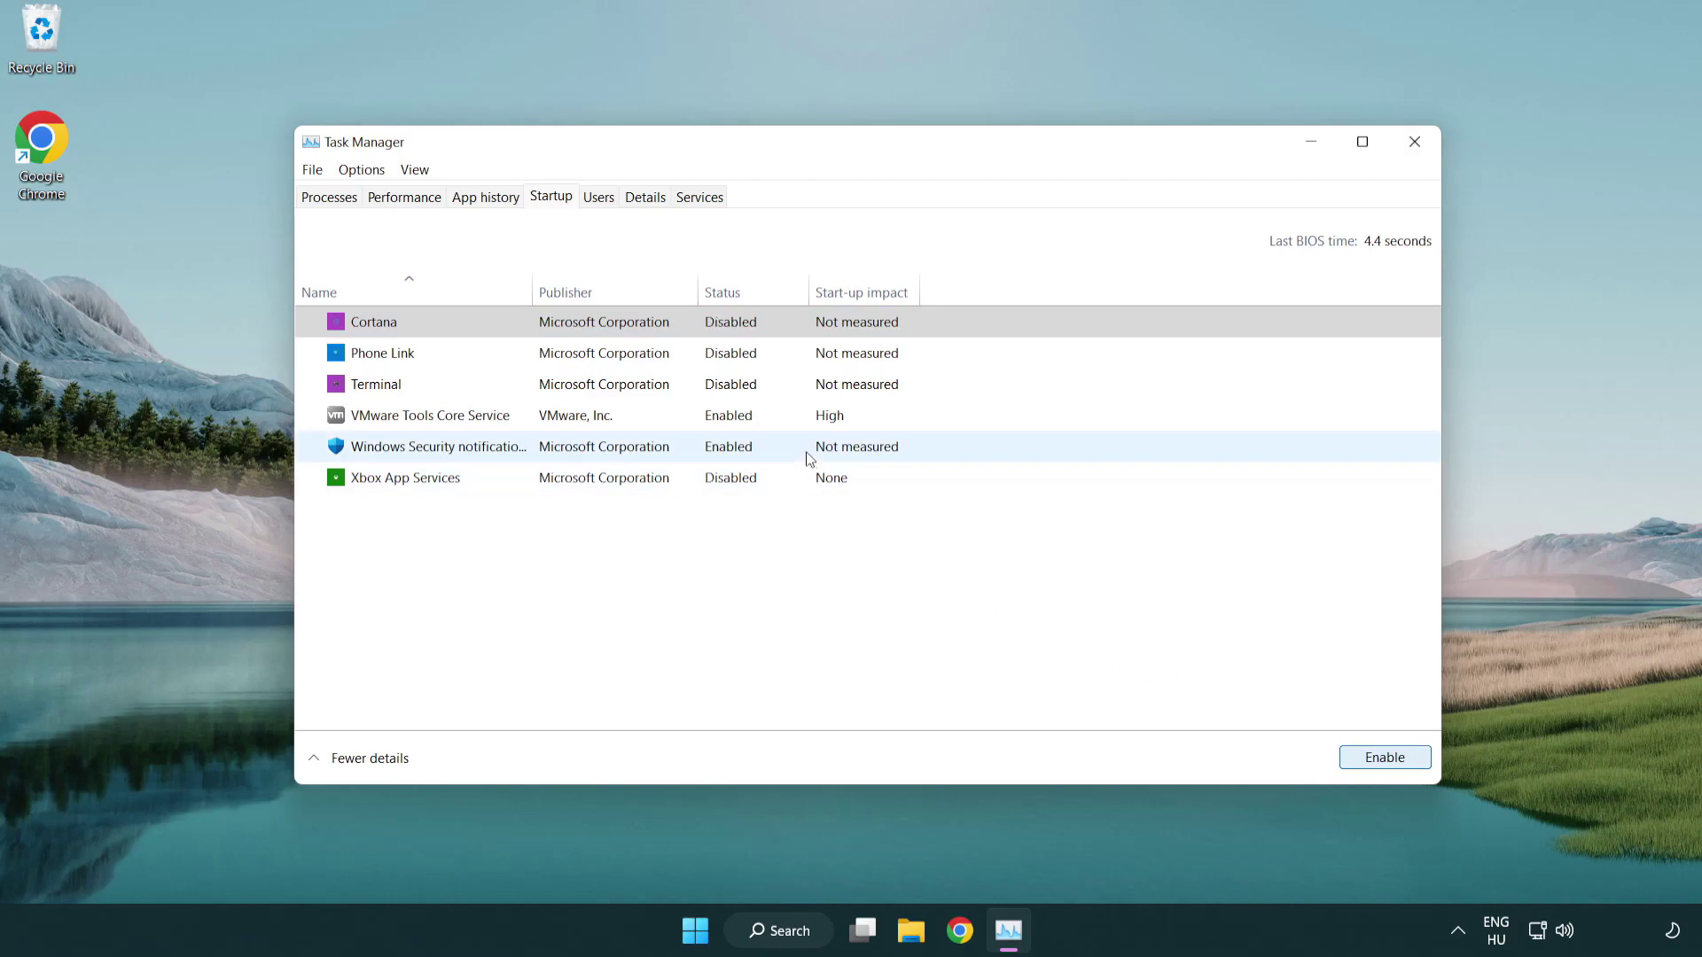
pyautogui.click(808, 457)
pyautogui.click(1341, 752)
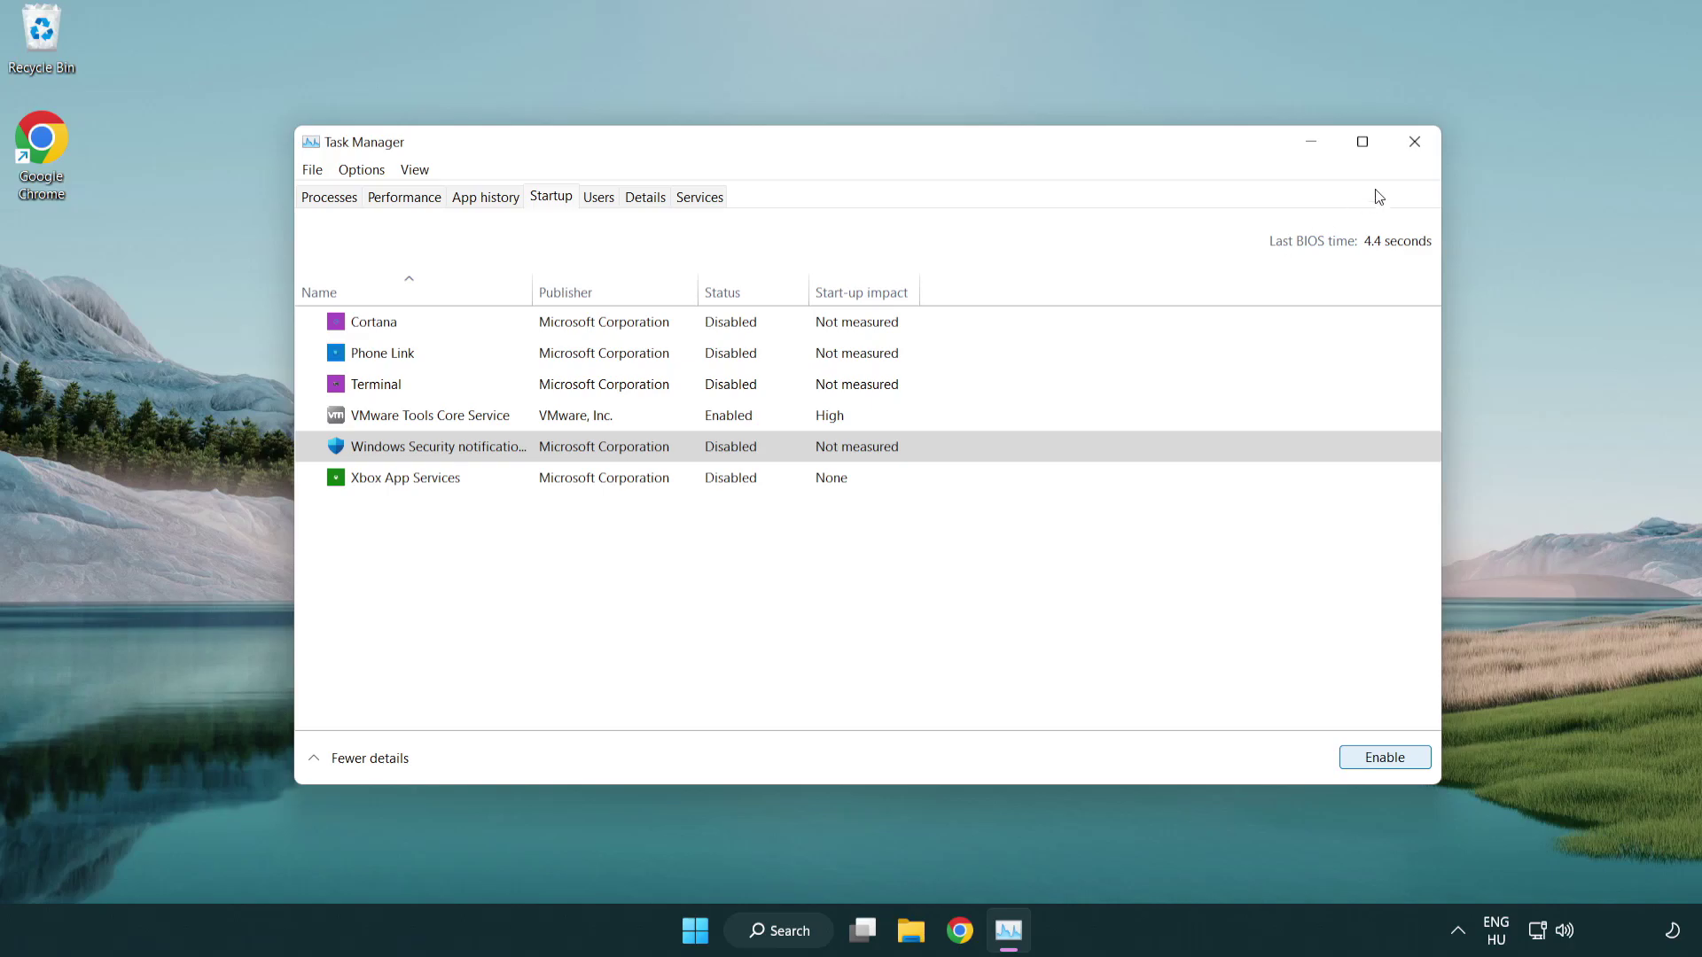
pyautogui.click(1419, 150)
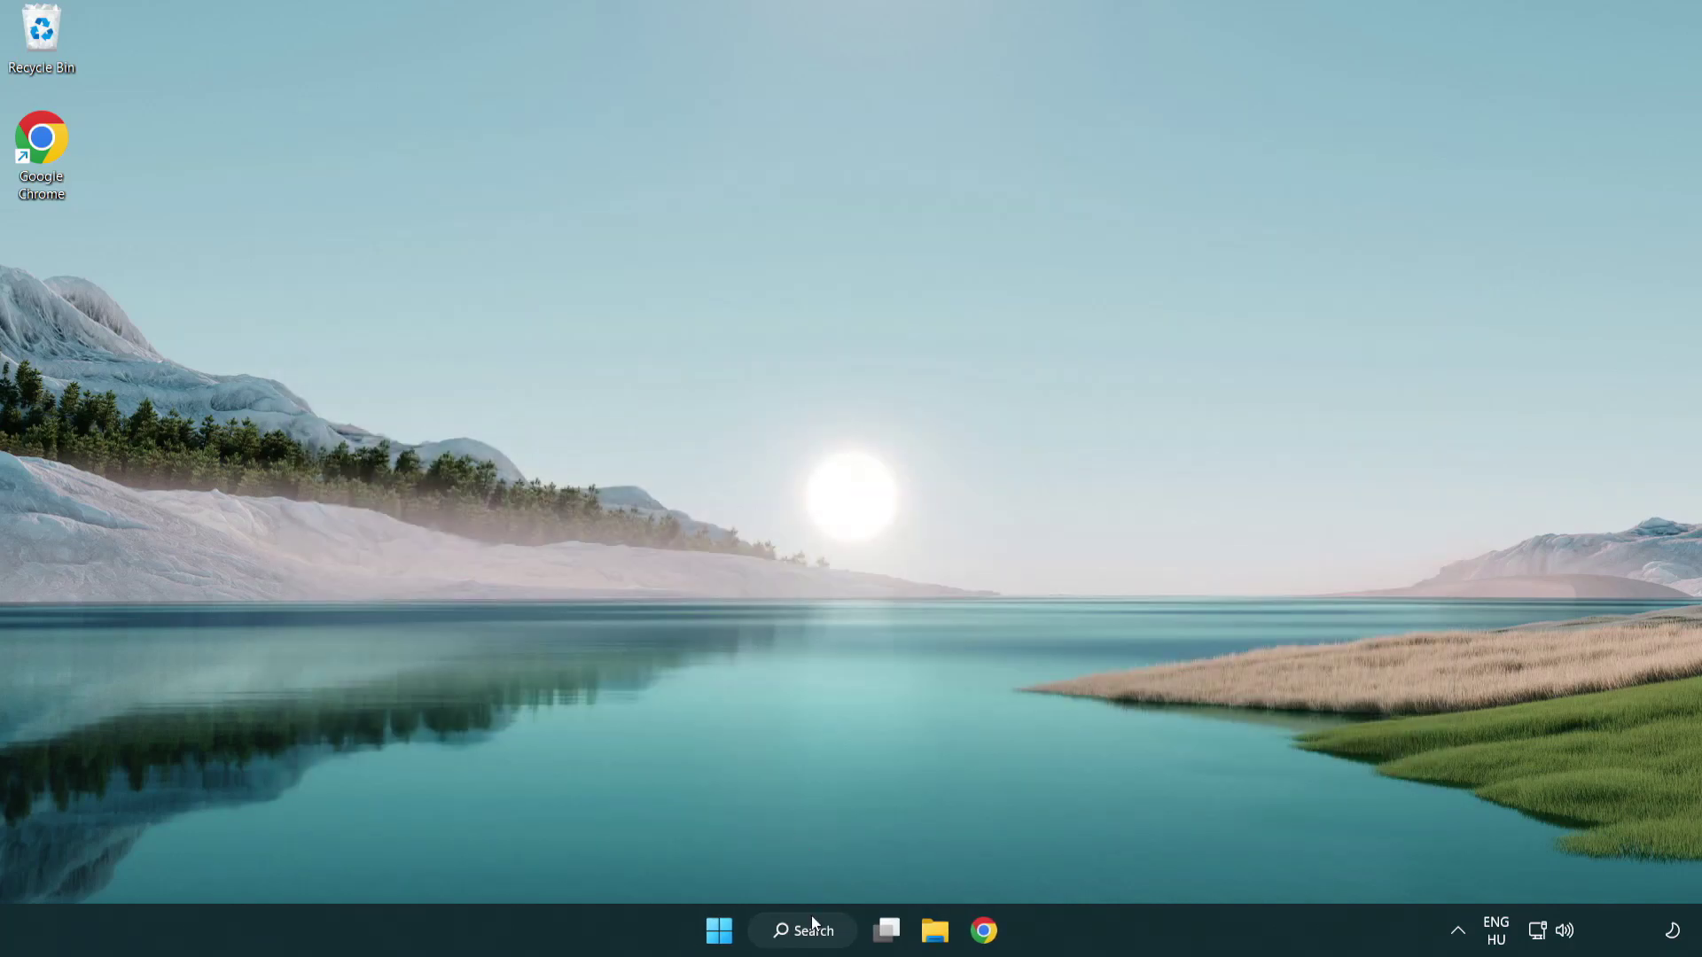
# Launch Windows Security from a Windows search for 'security'
pyautogui.click(814, 942)
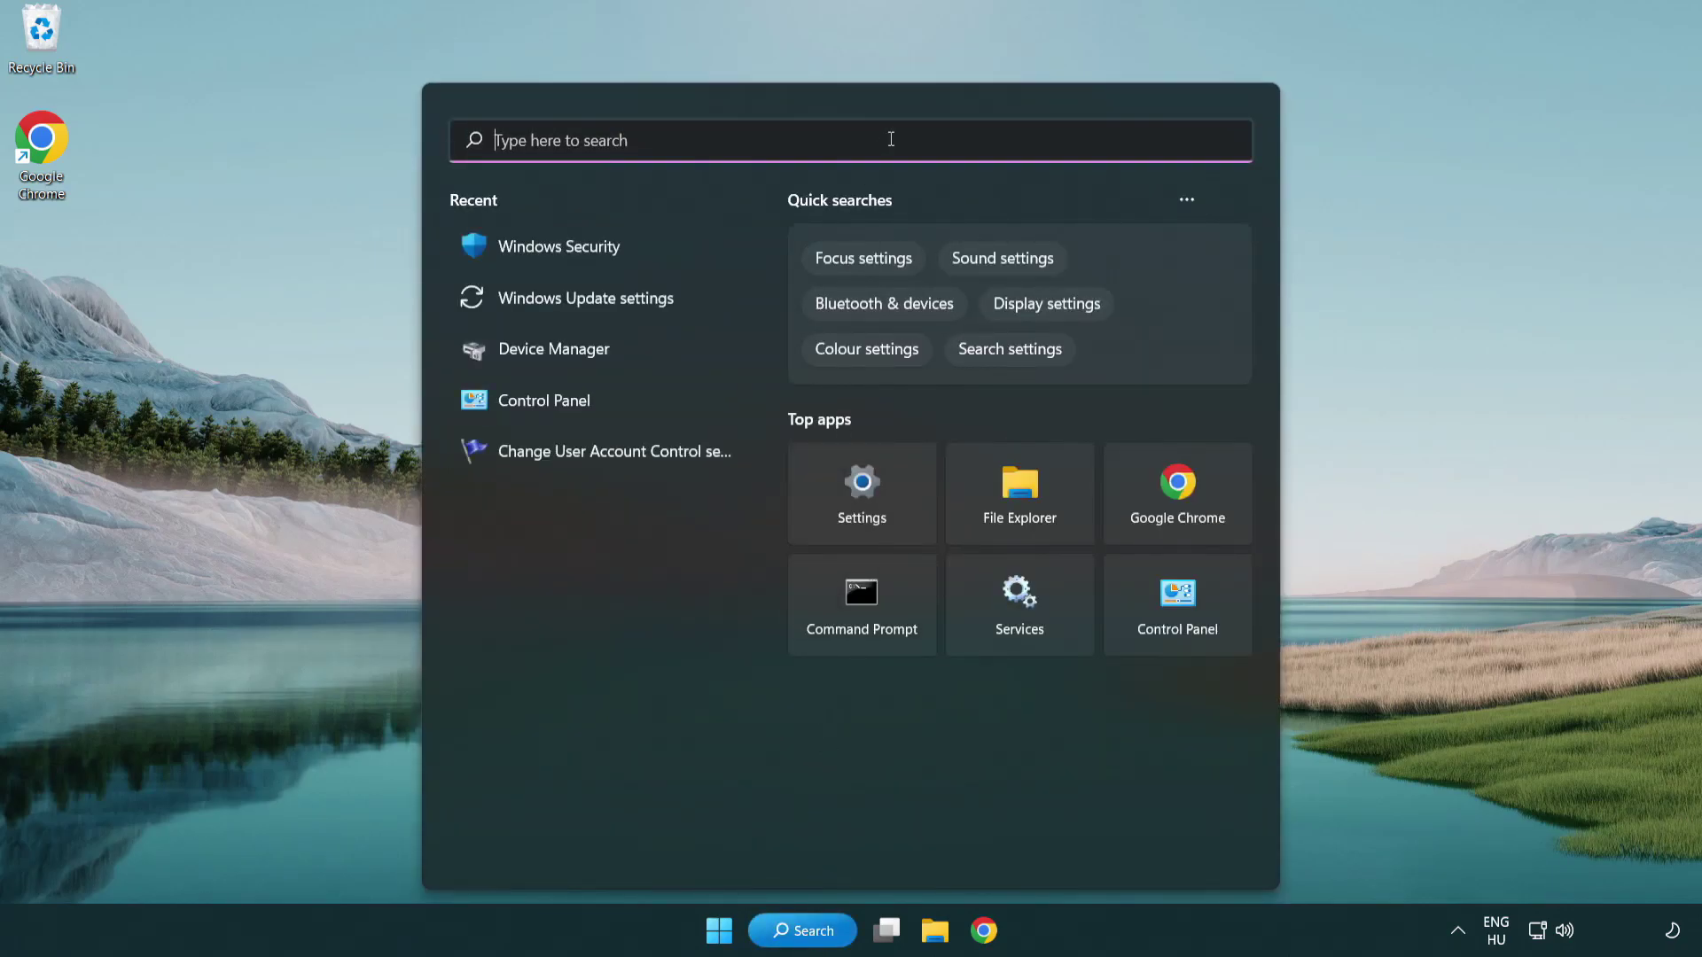
pyautogui.write('securi')
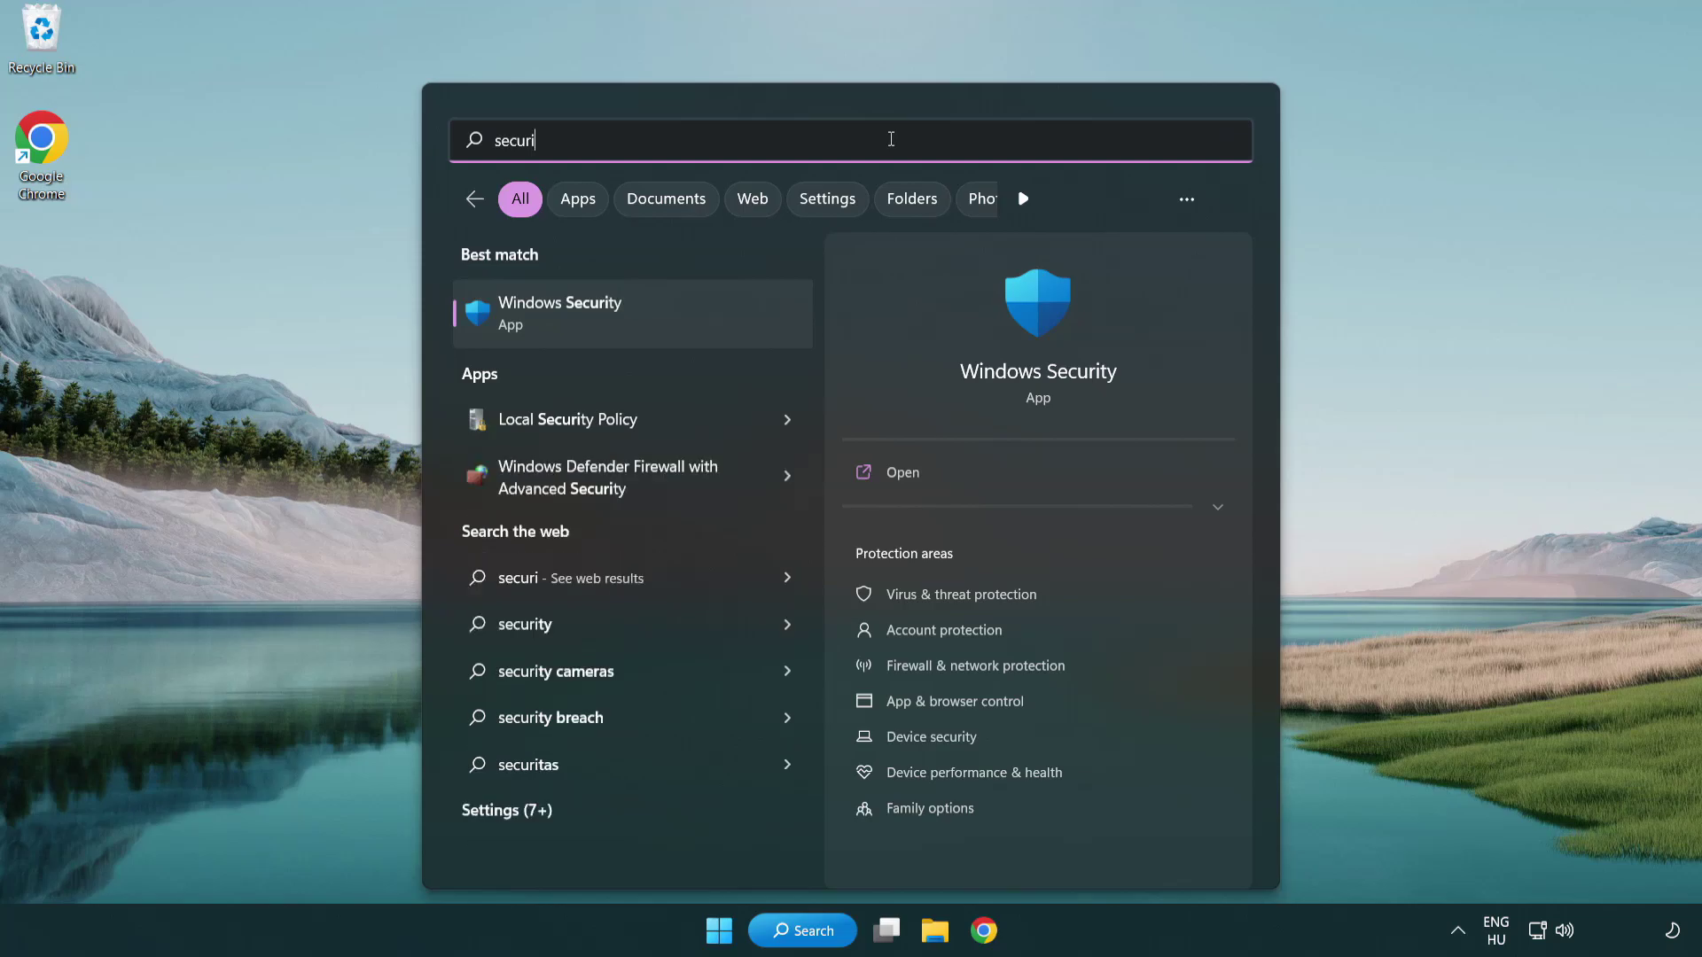
pyautogui.write('ty')
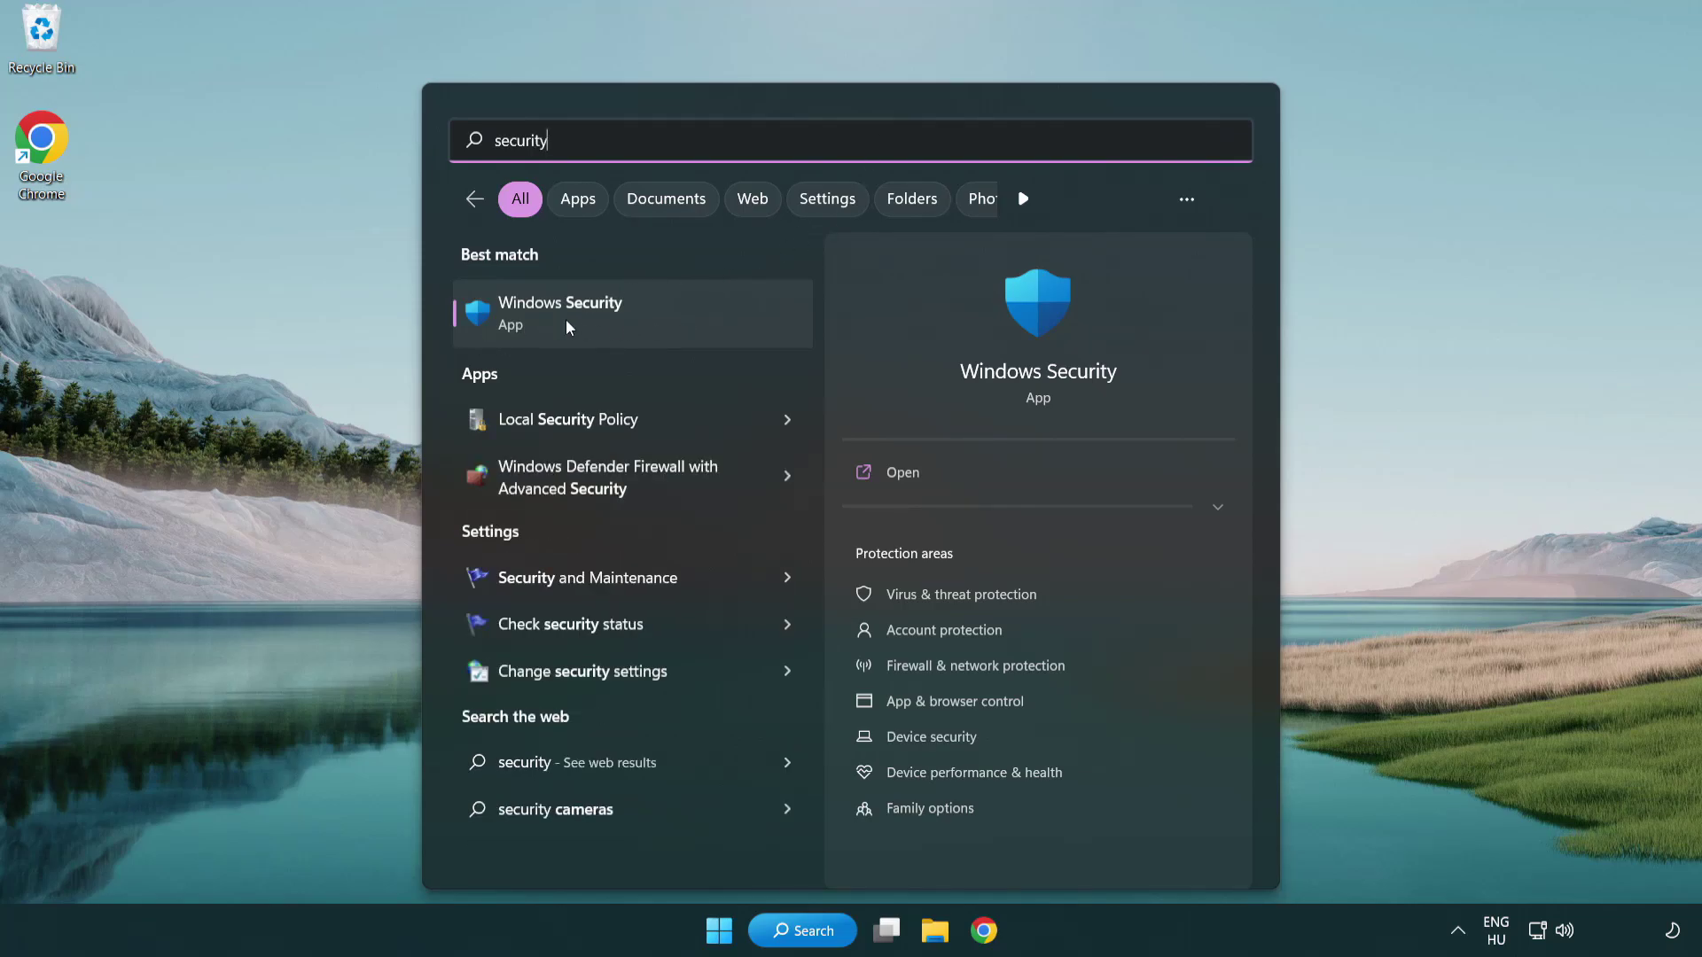
pyautogui.click(696, 325)
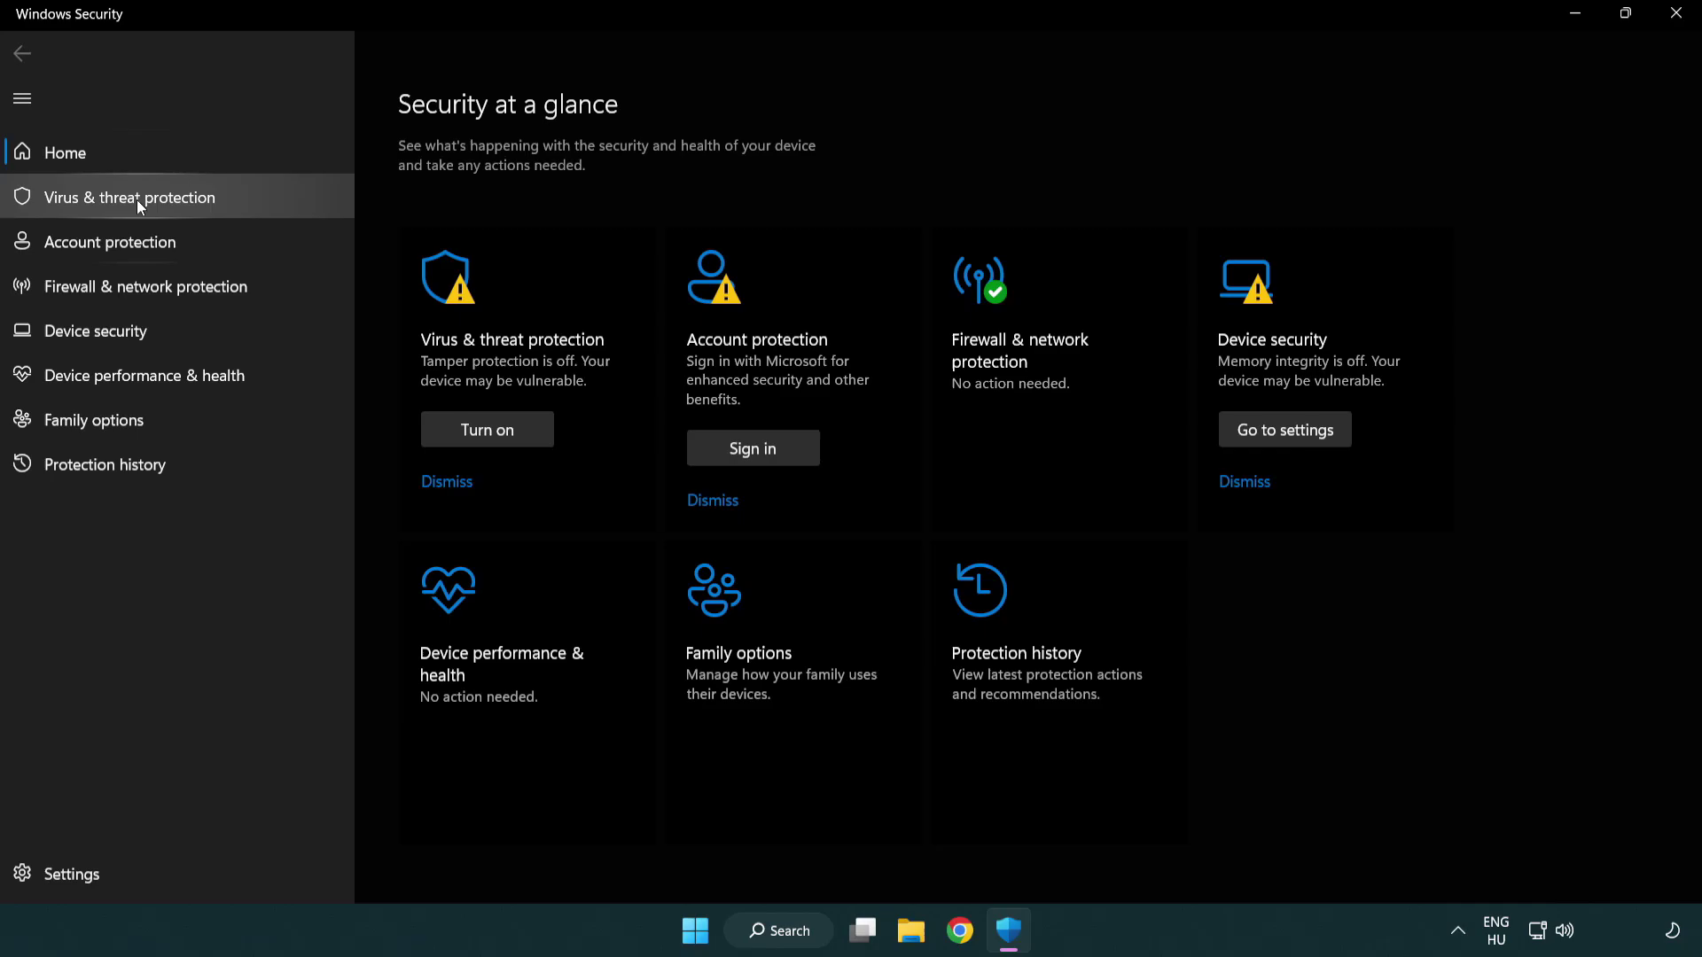
# Navigate through Virus & threat protection settings to Exclusions and open the Add an exclusion options
pyautogui.click(257, 202)
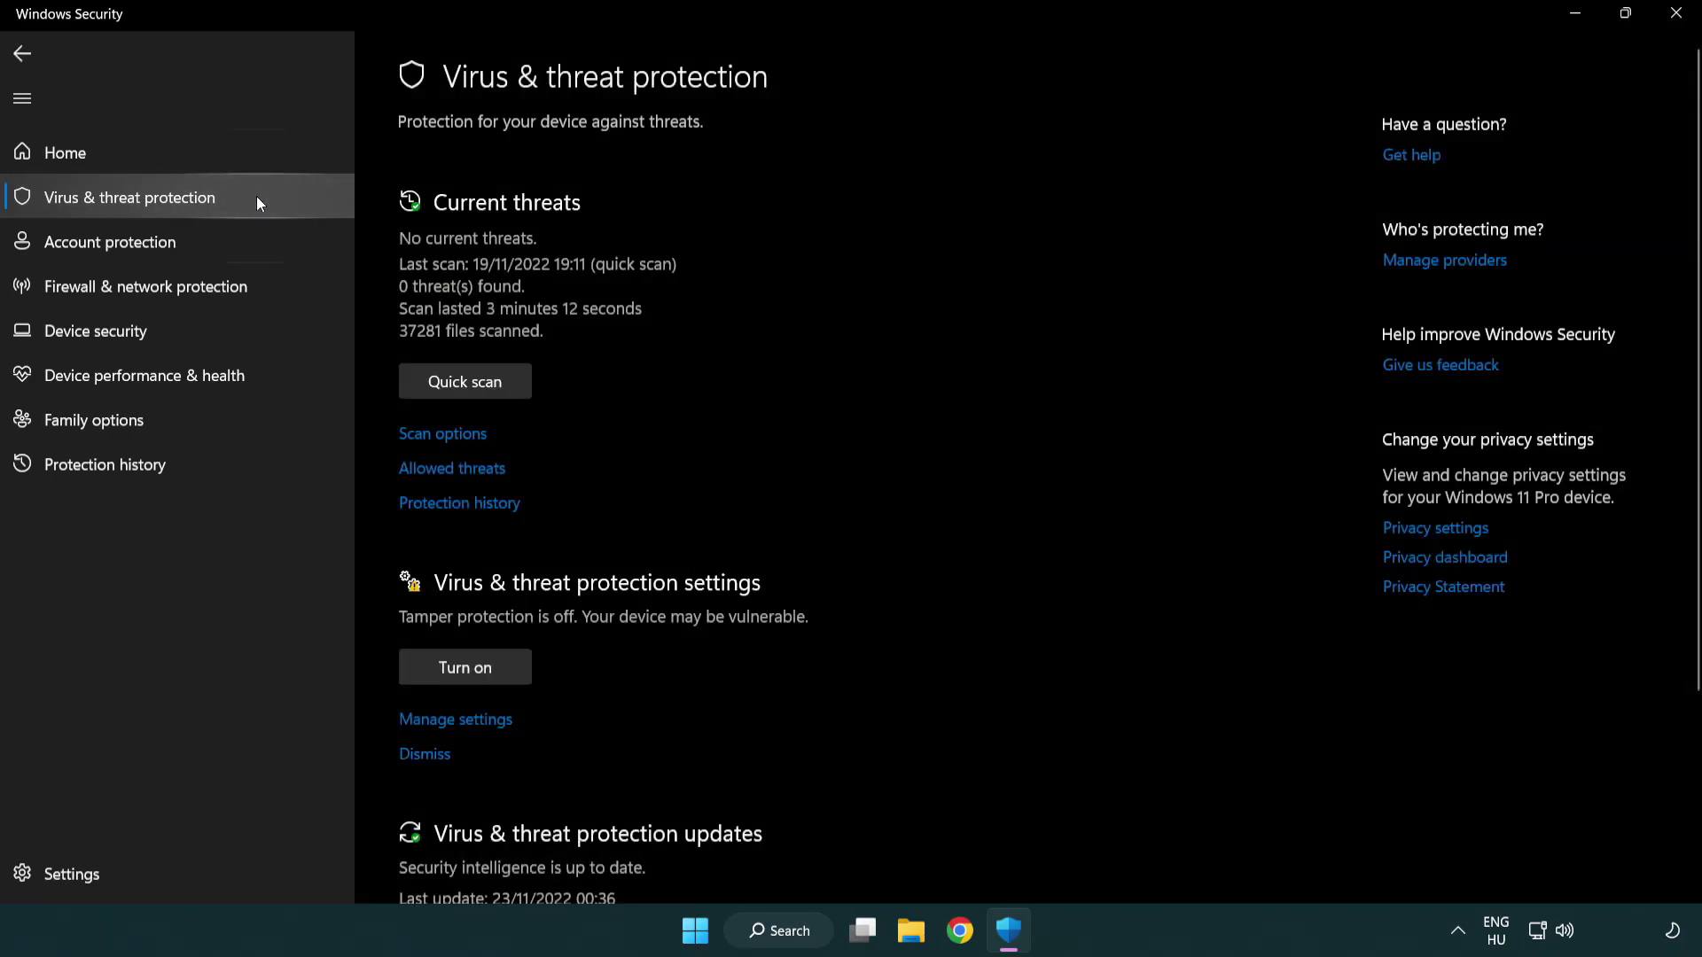
pyautogui.scroll(-3, 491, 364)
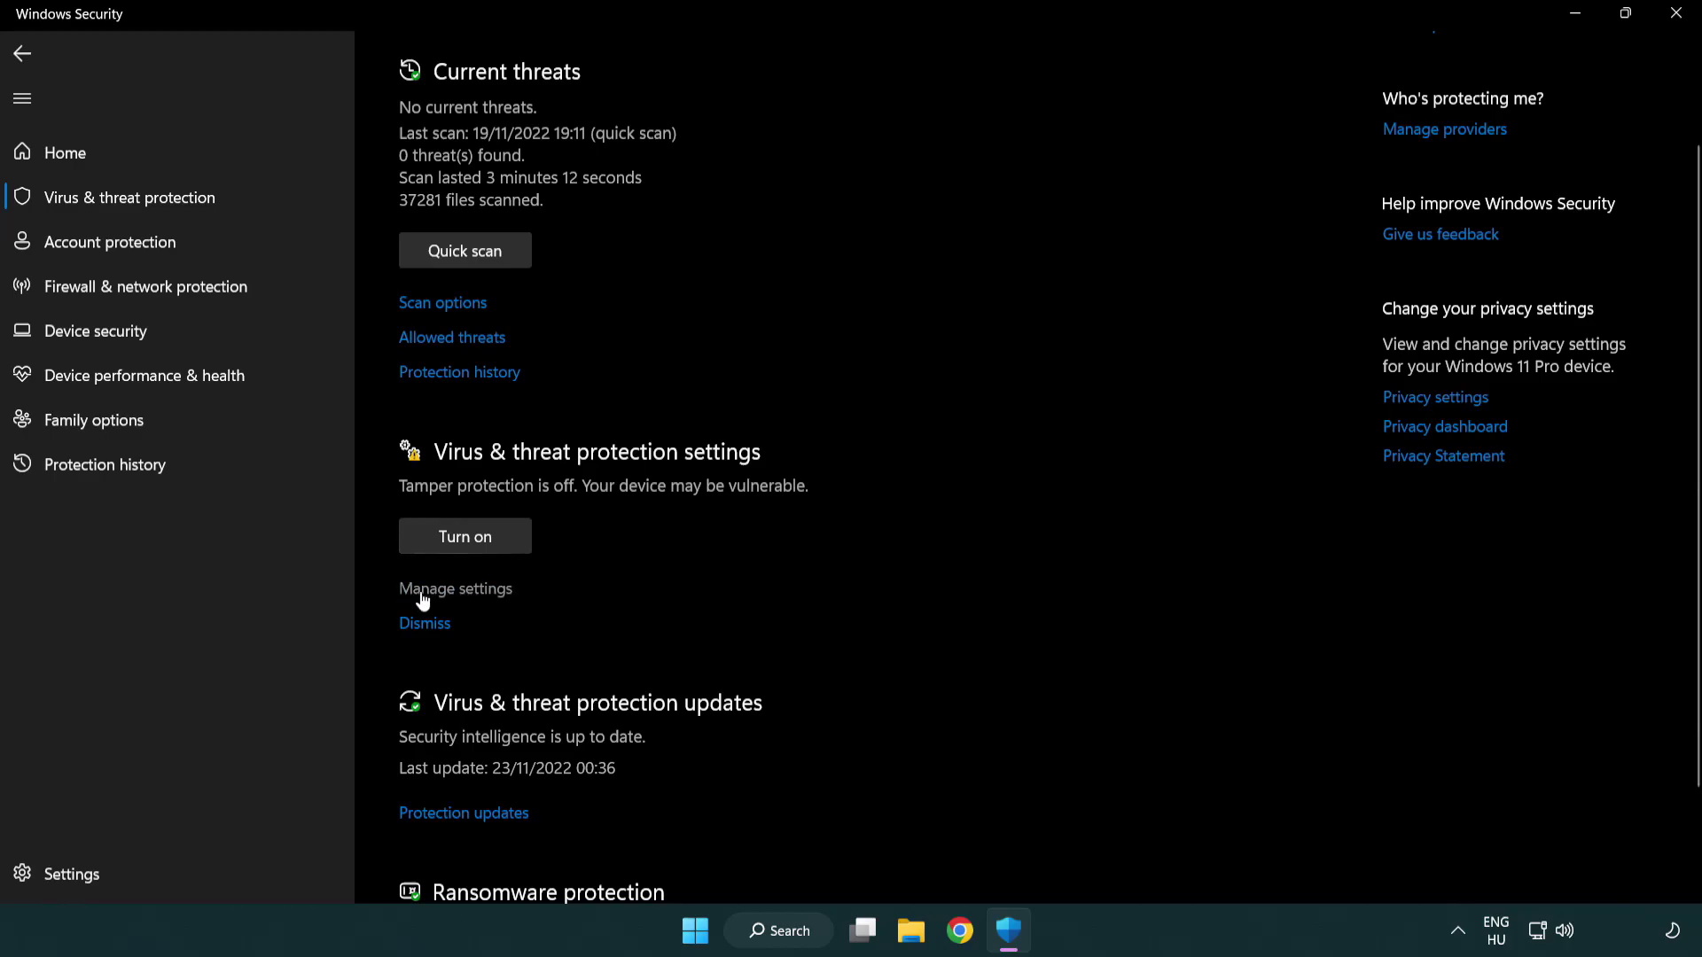
pyautogui.click(452, 590)
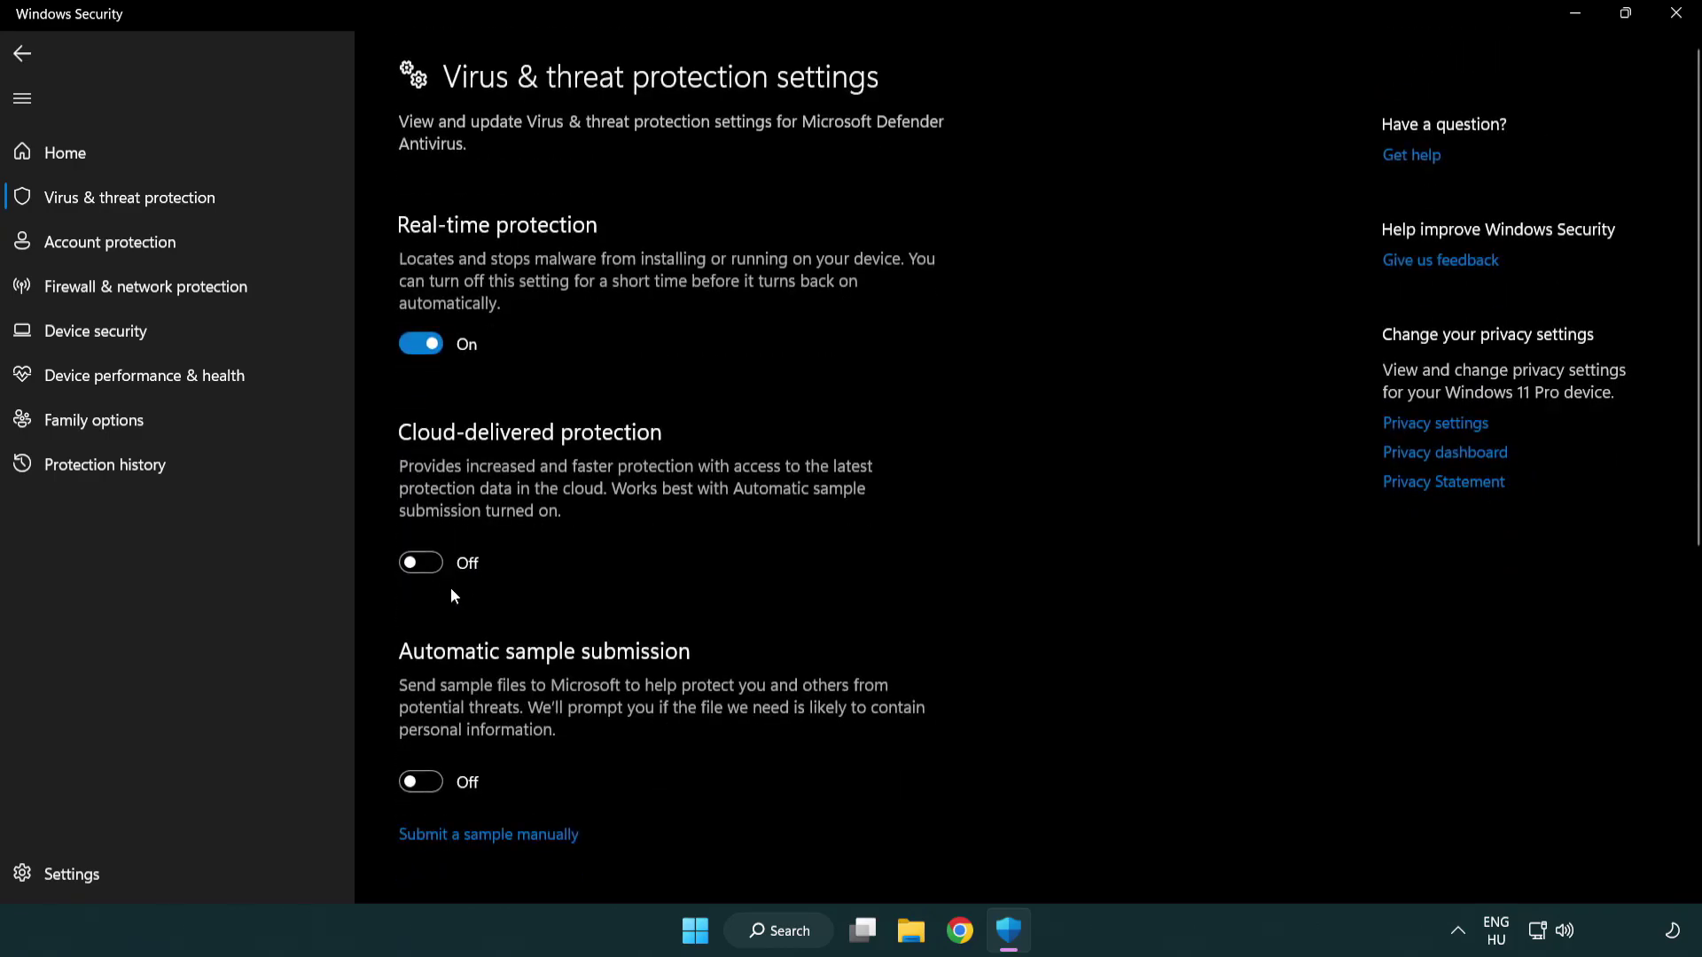
pyautogui.scroll(-7, 454, 596)
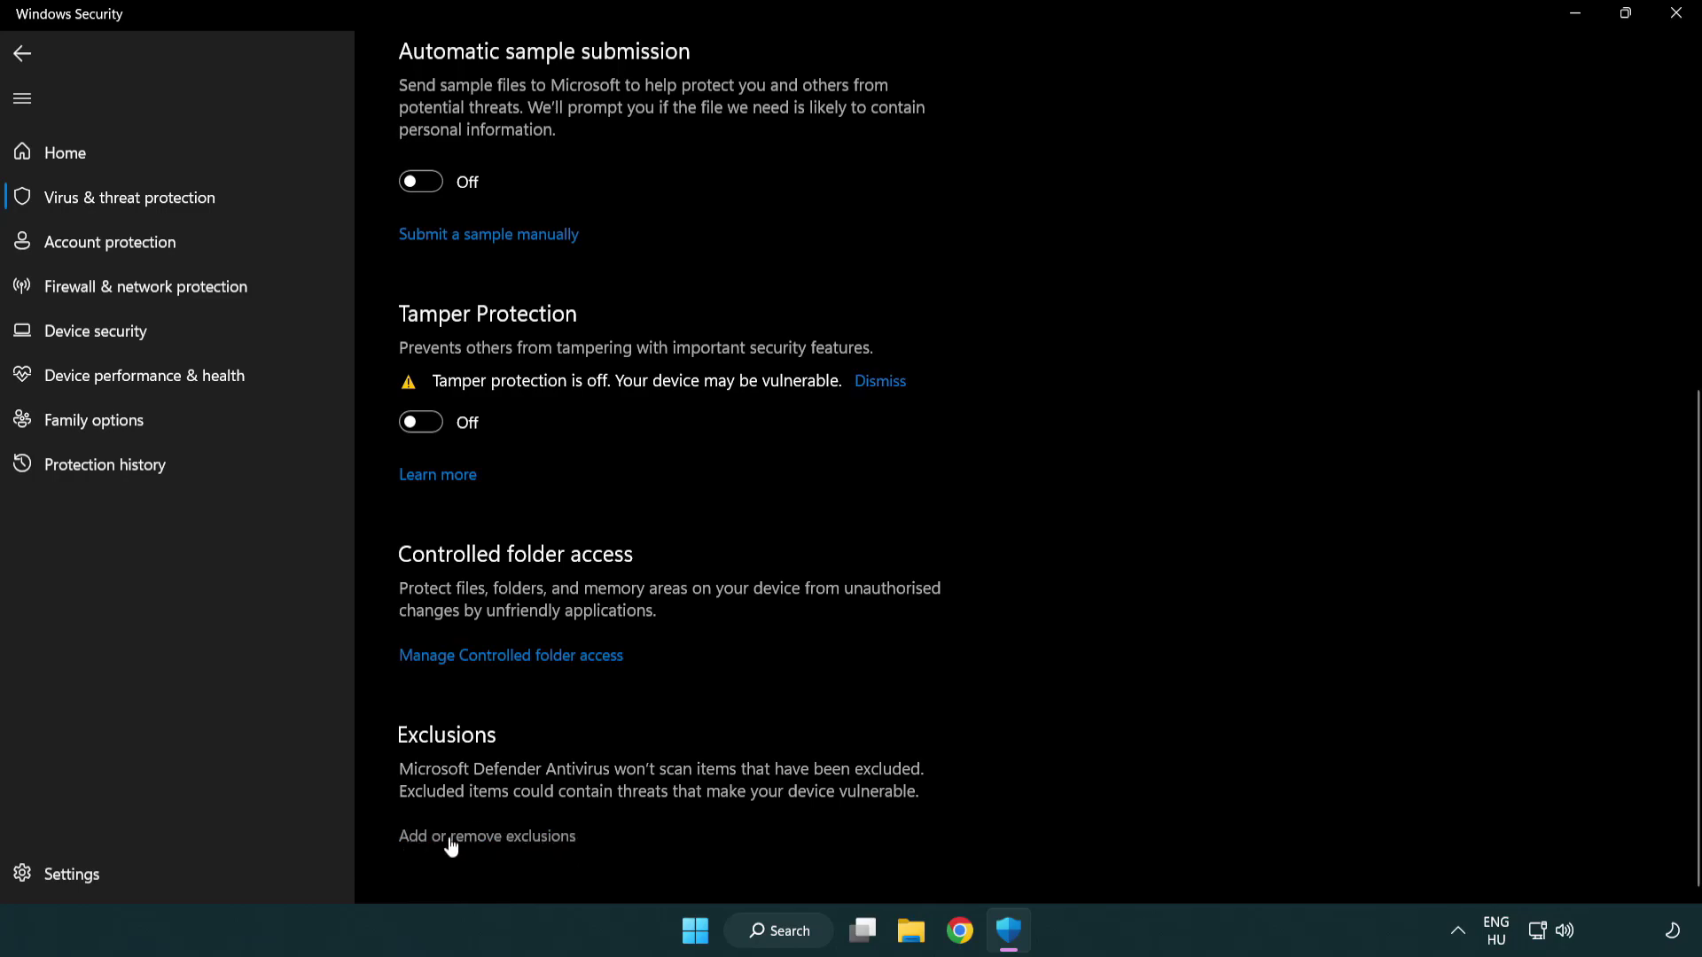
pyautogui.click(492, 842)
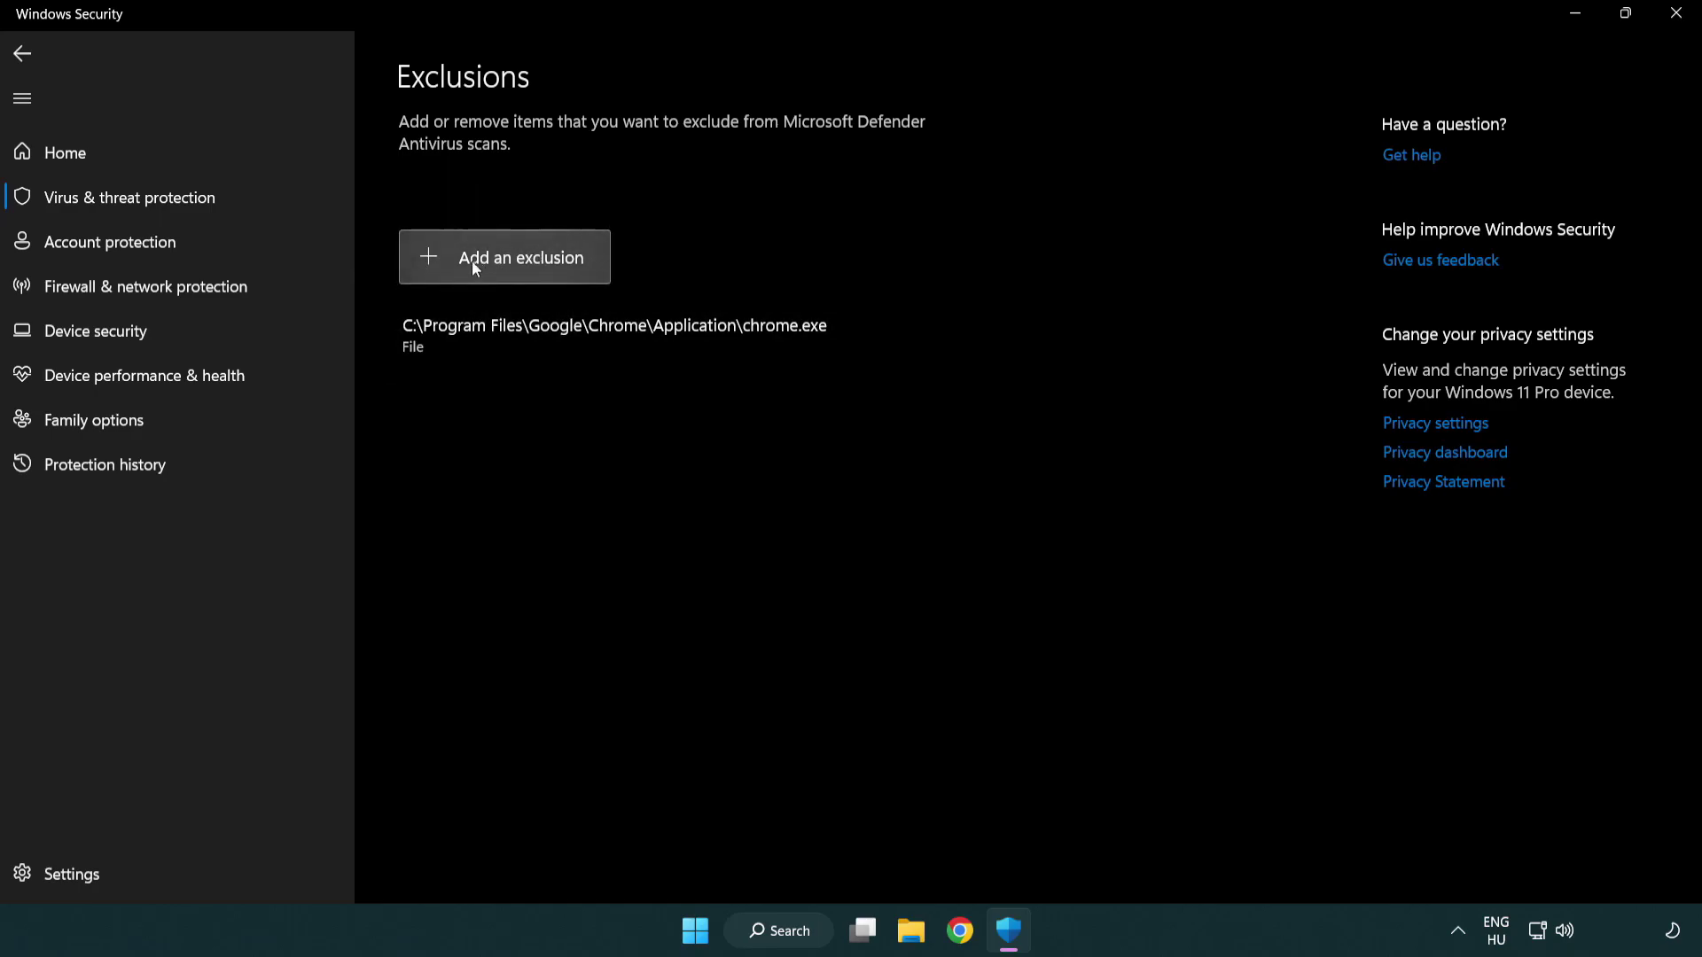
pyautogui.click(511, 267)
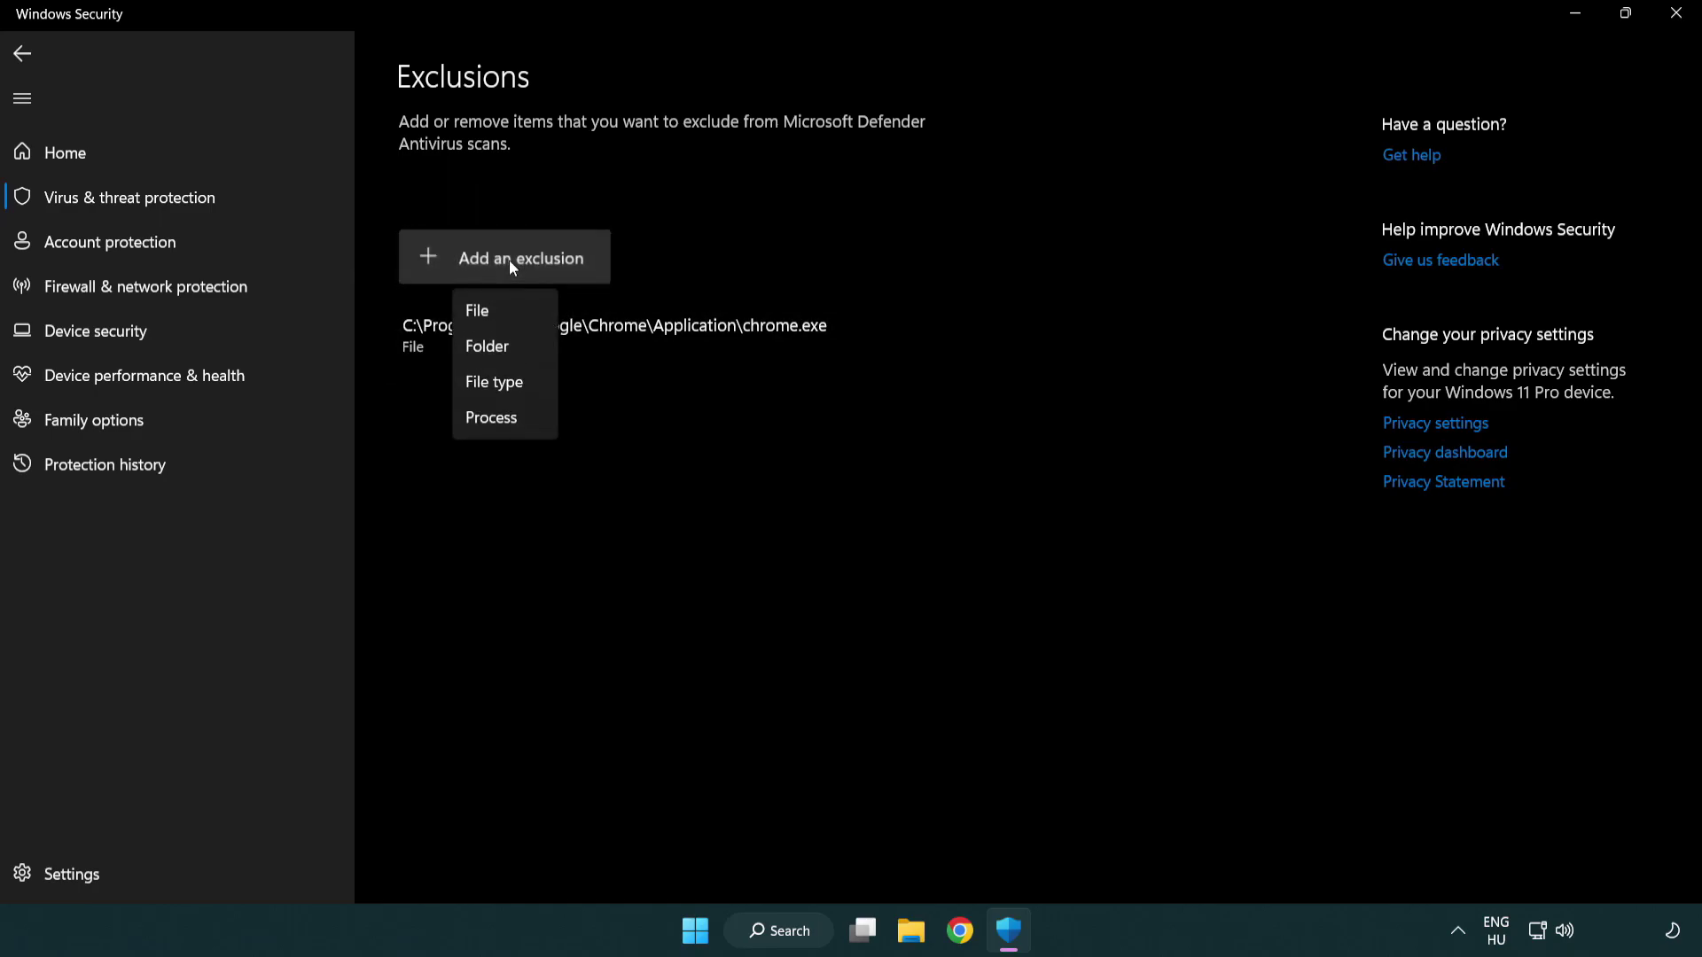
# Exclude the NOT WORKING APP shortcut from C:\Program Files (x86)\NOT WORKING APP as a single file
pyautogui.click(513, 312)
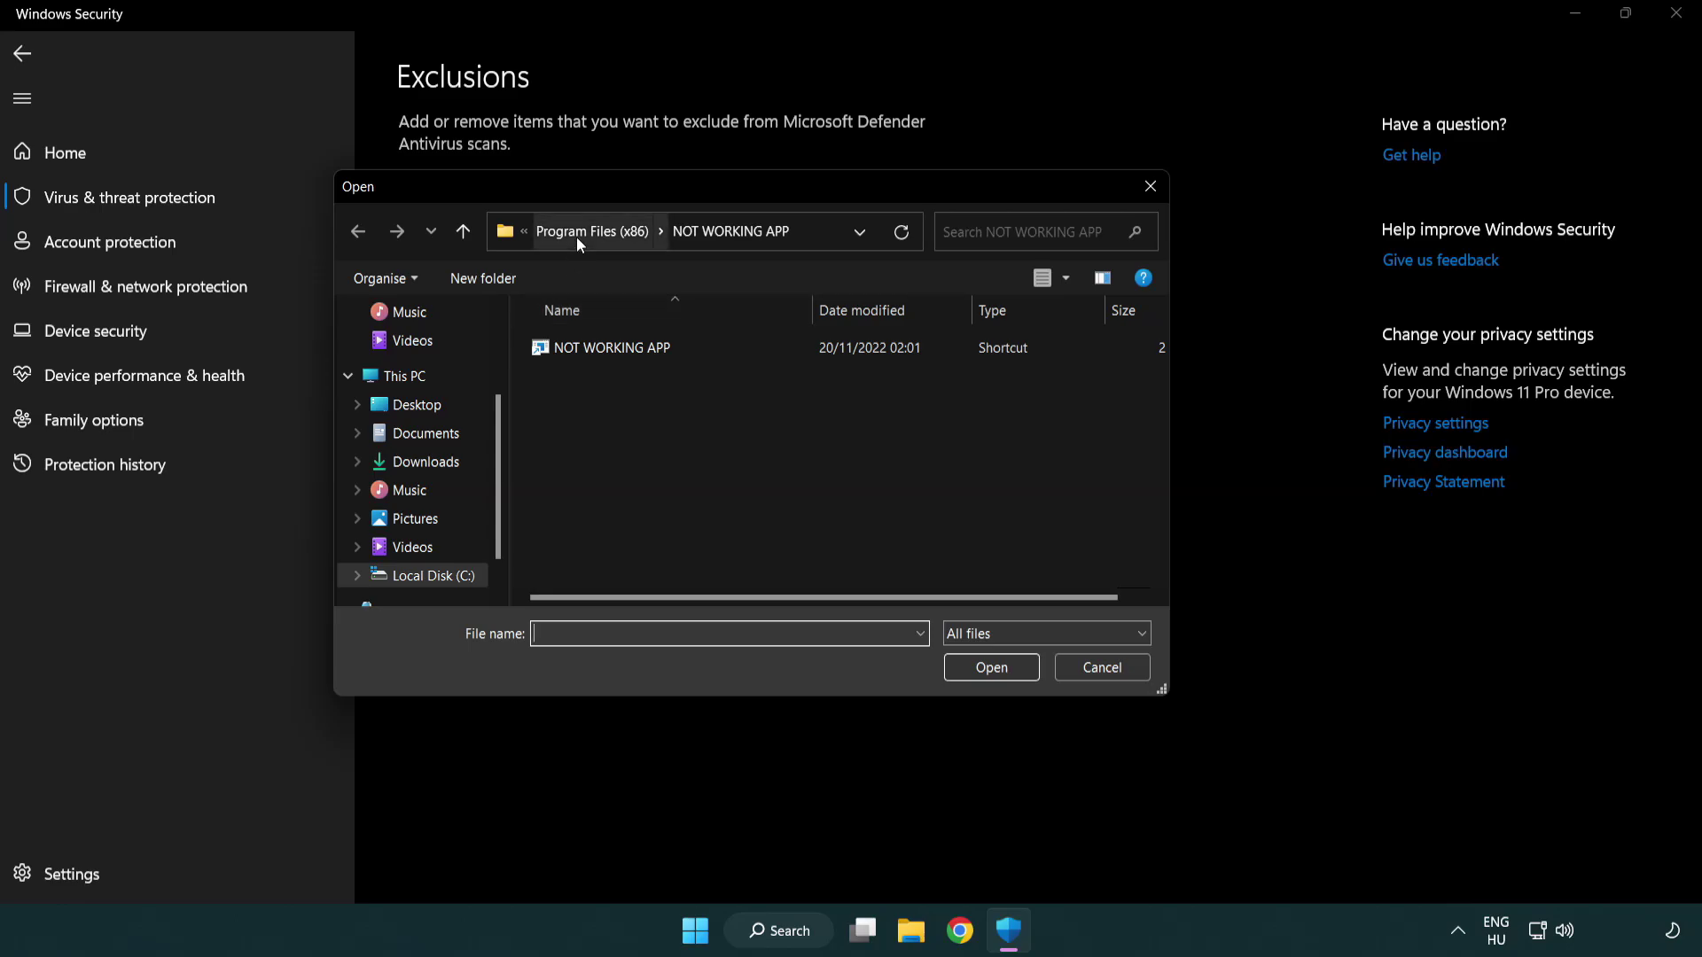
pyautogui.click(576, 237)
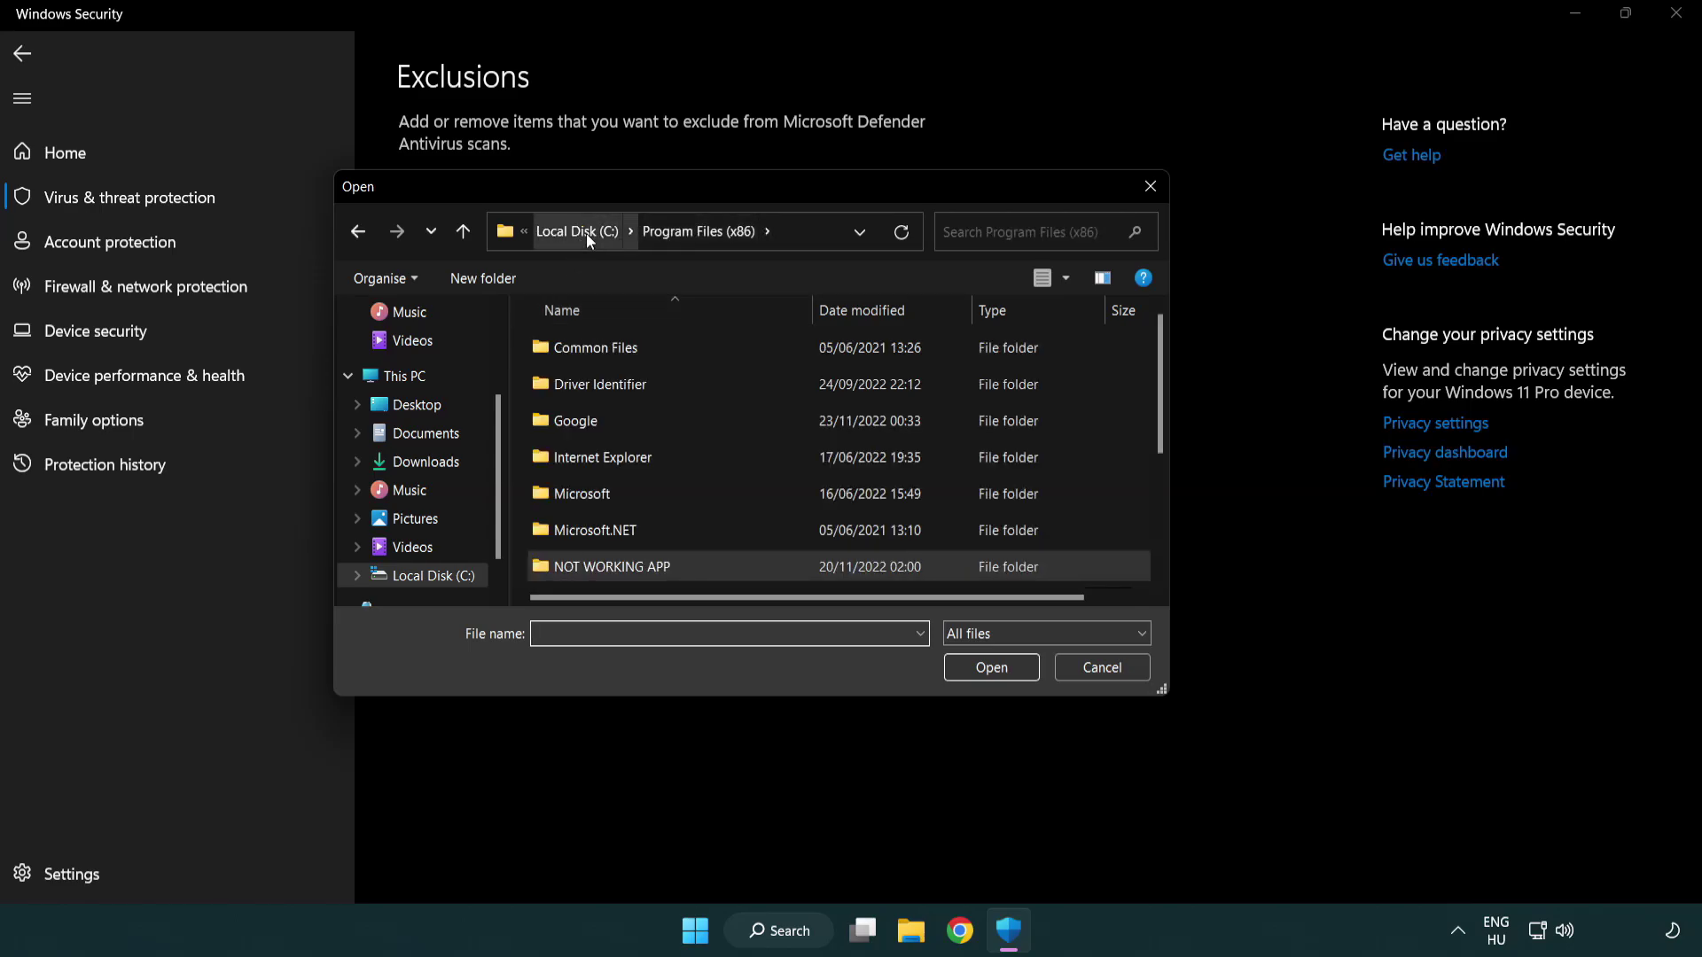
pyautogui.click(586, 233)
pyautogui.click(576, 236)
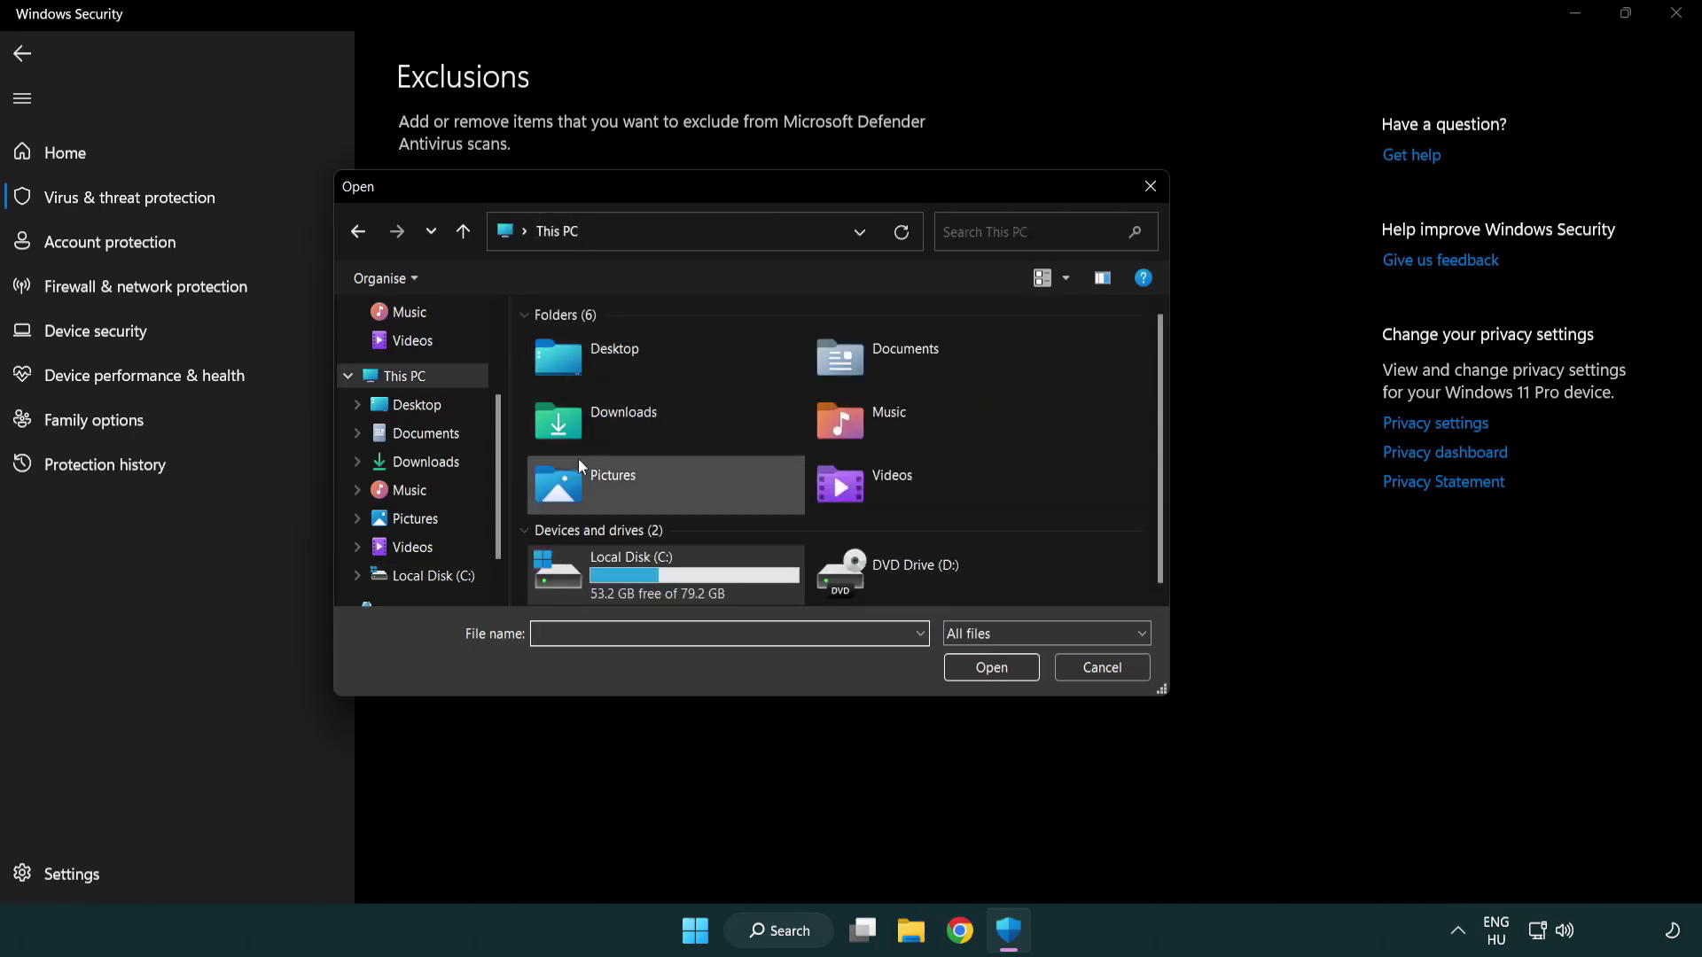
pyautogui.doubleClick(621, 586)
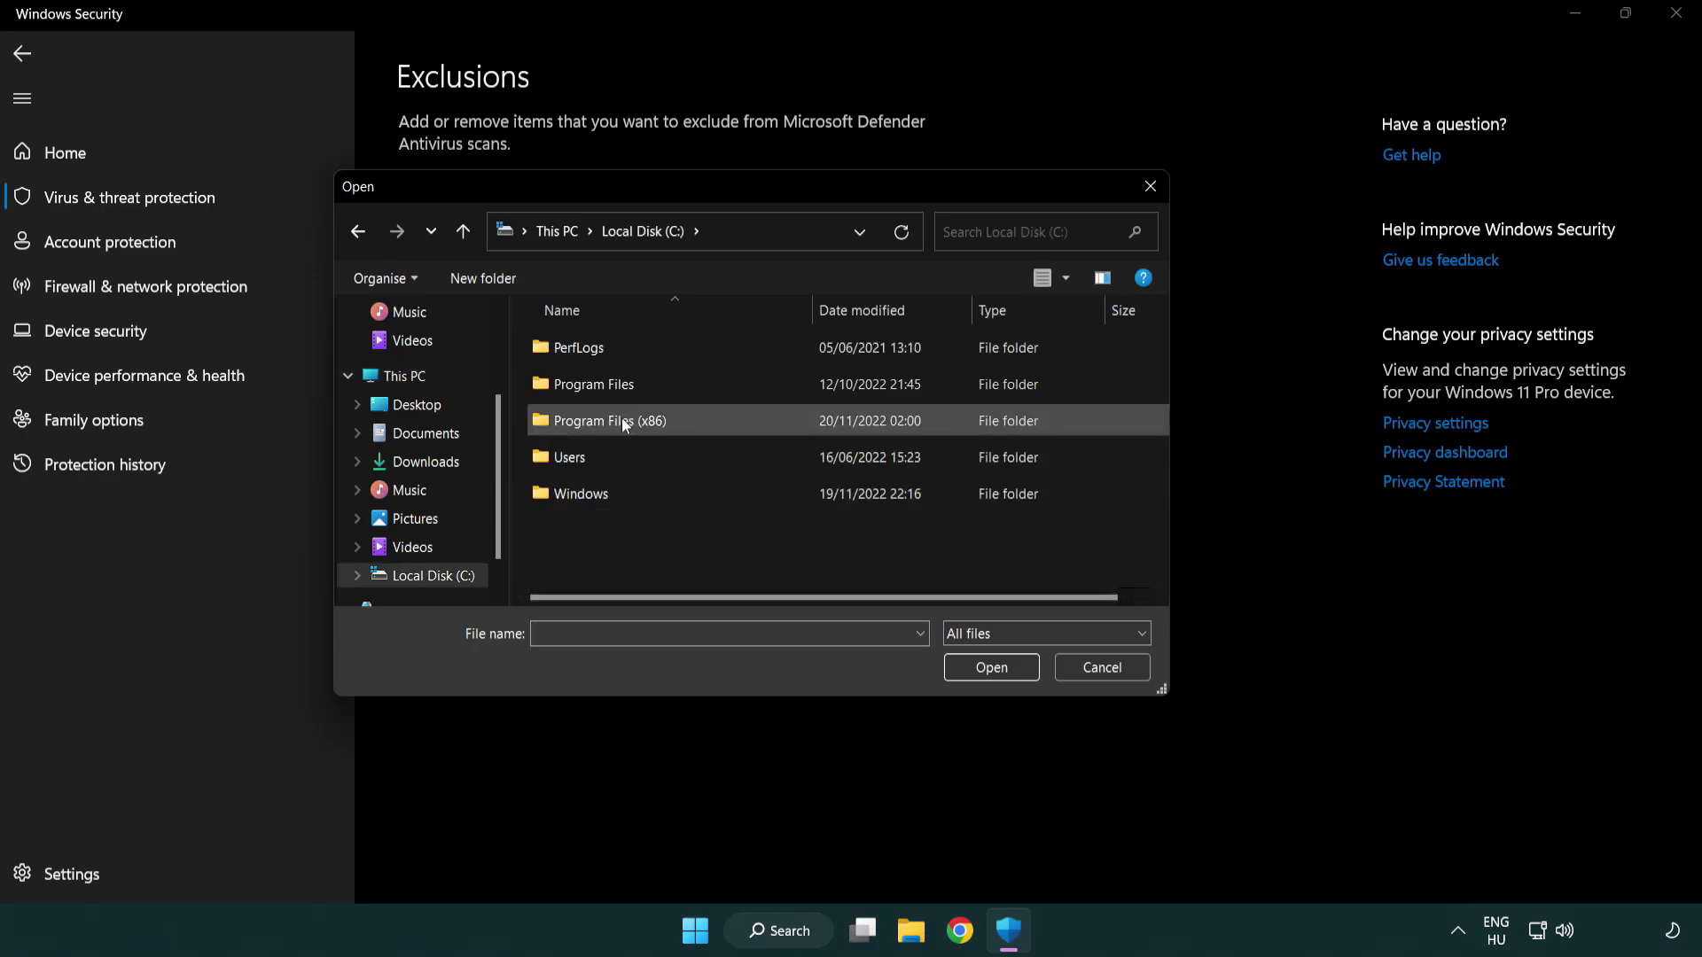
pyautogui.doubleClick(623, 423)
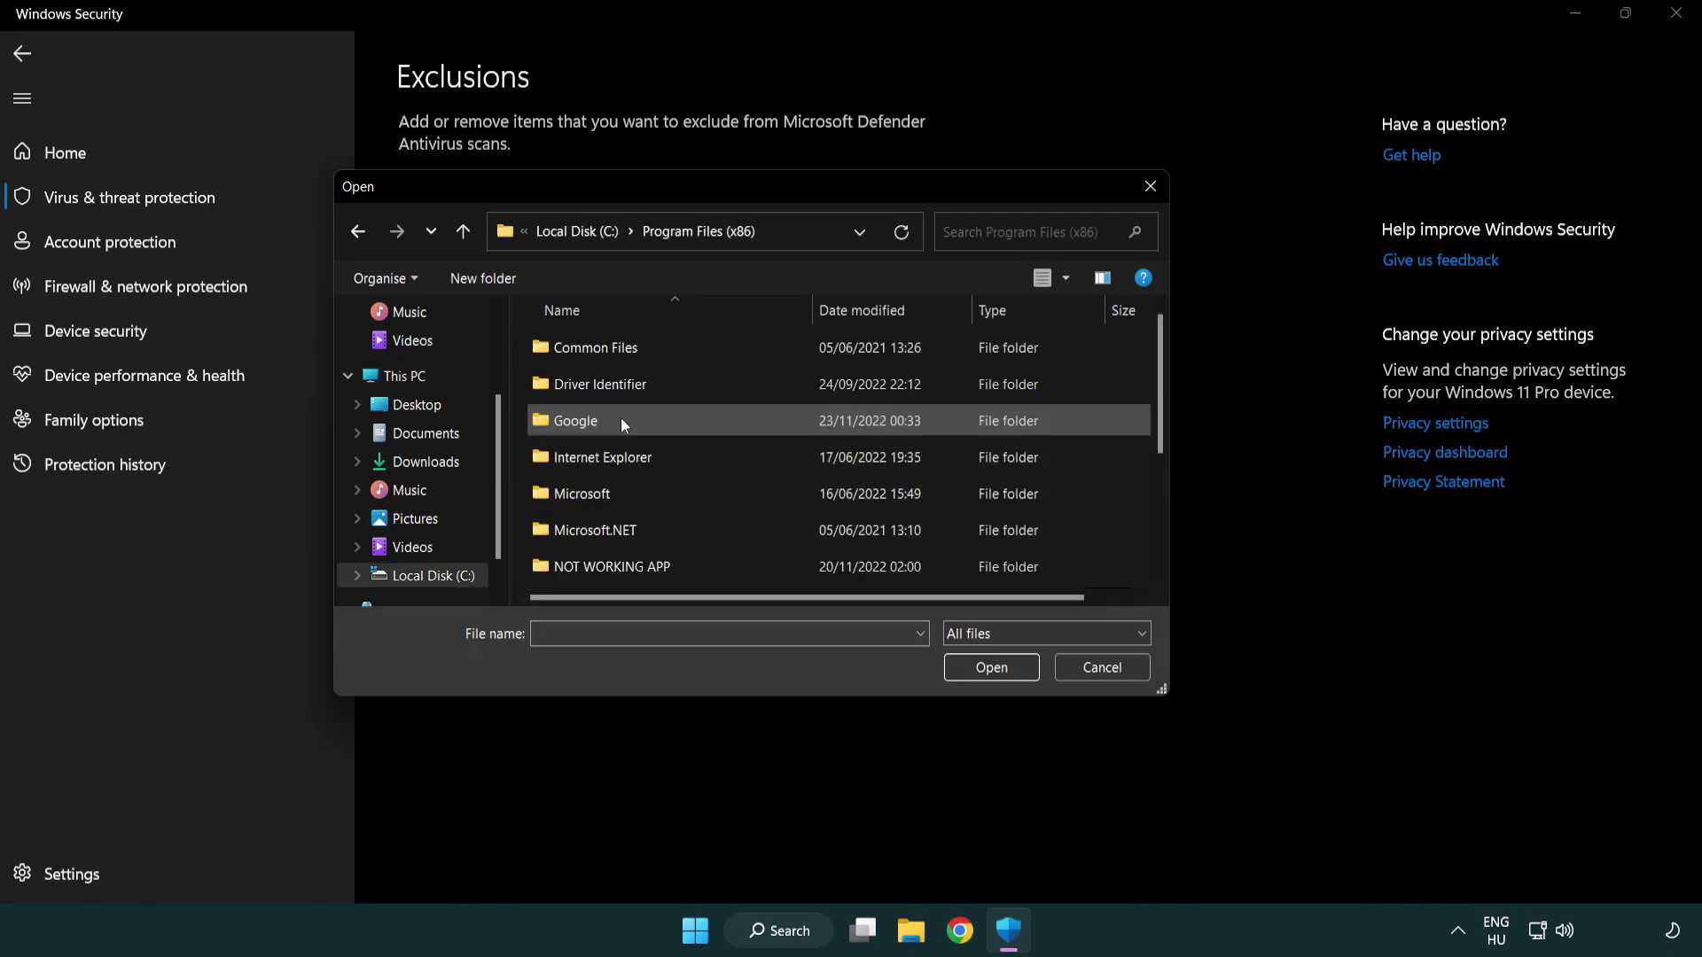
pyautogui.doubleClick(636, 572)
pyautogui.click(601, 349)
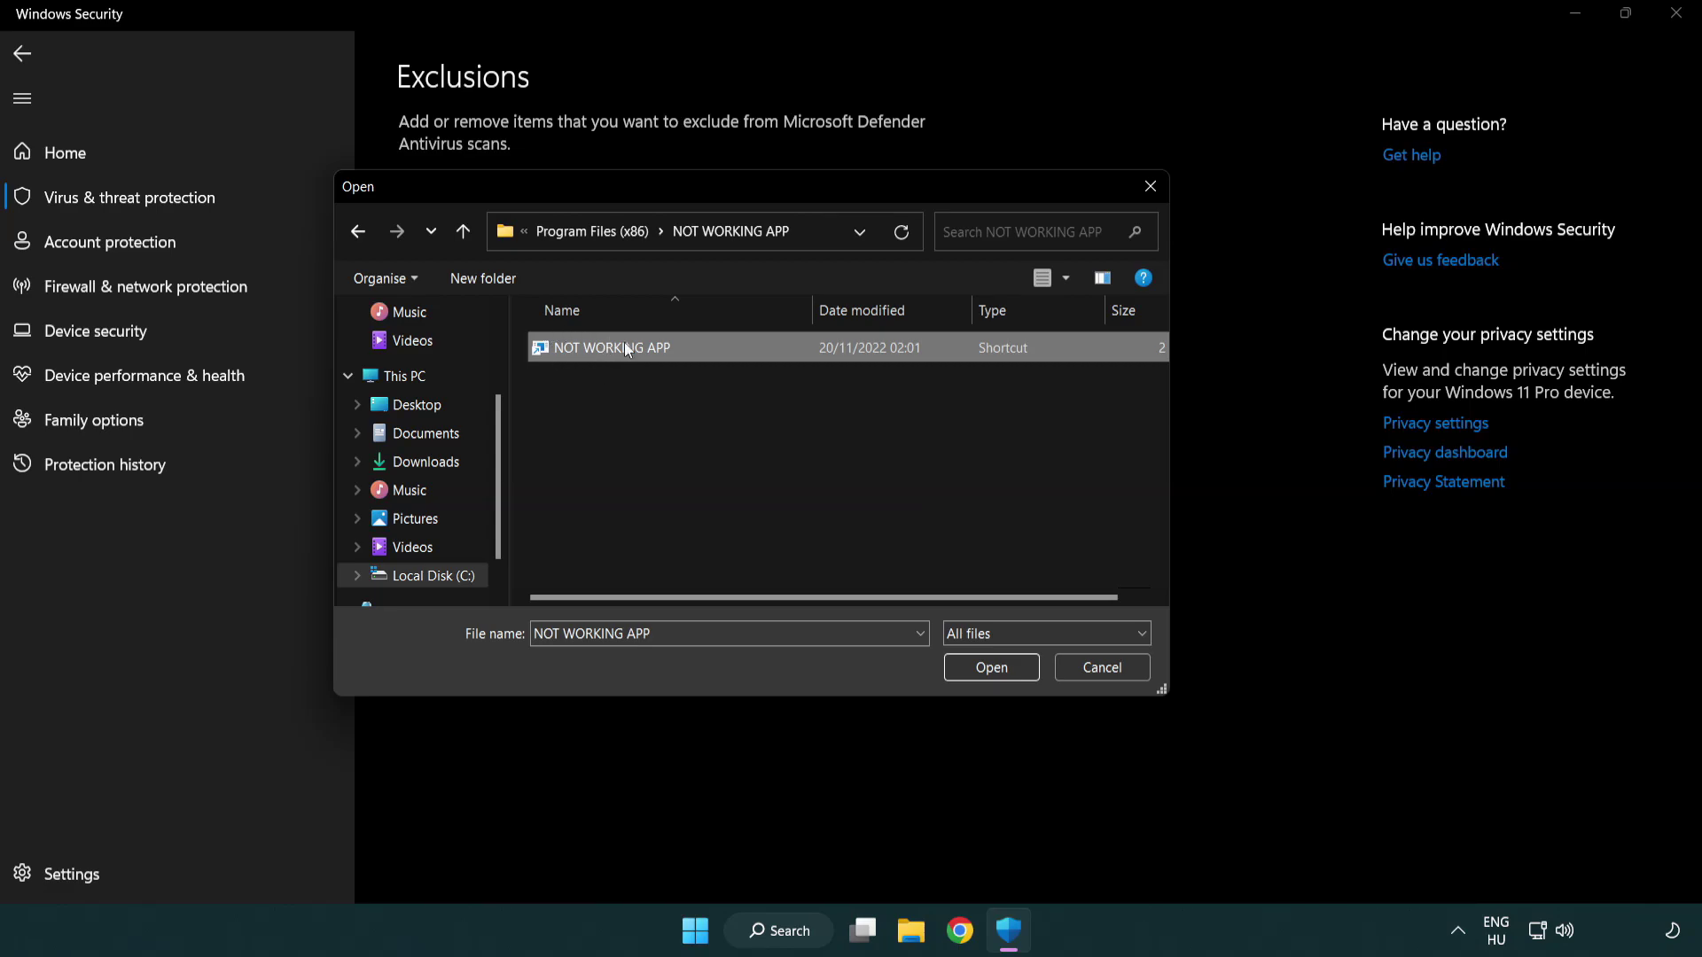
pyautogui.click(990, 669)
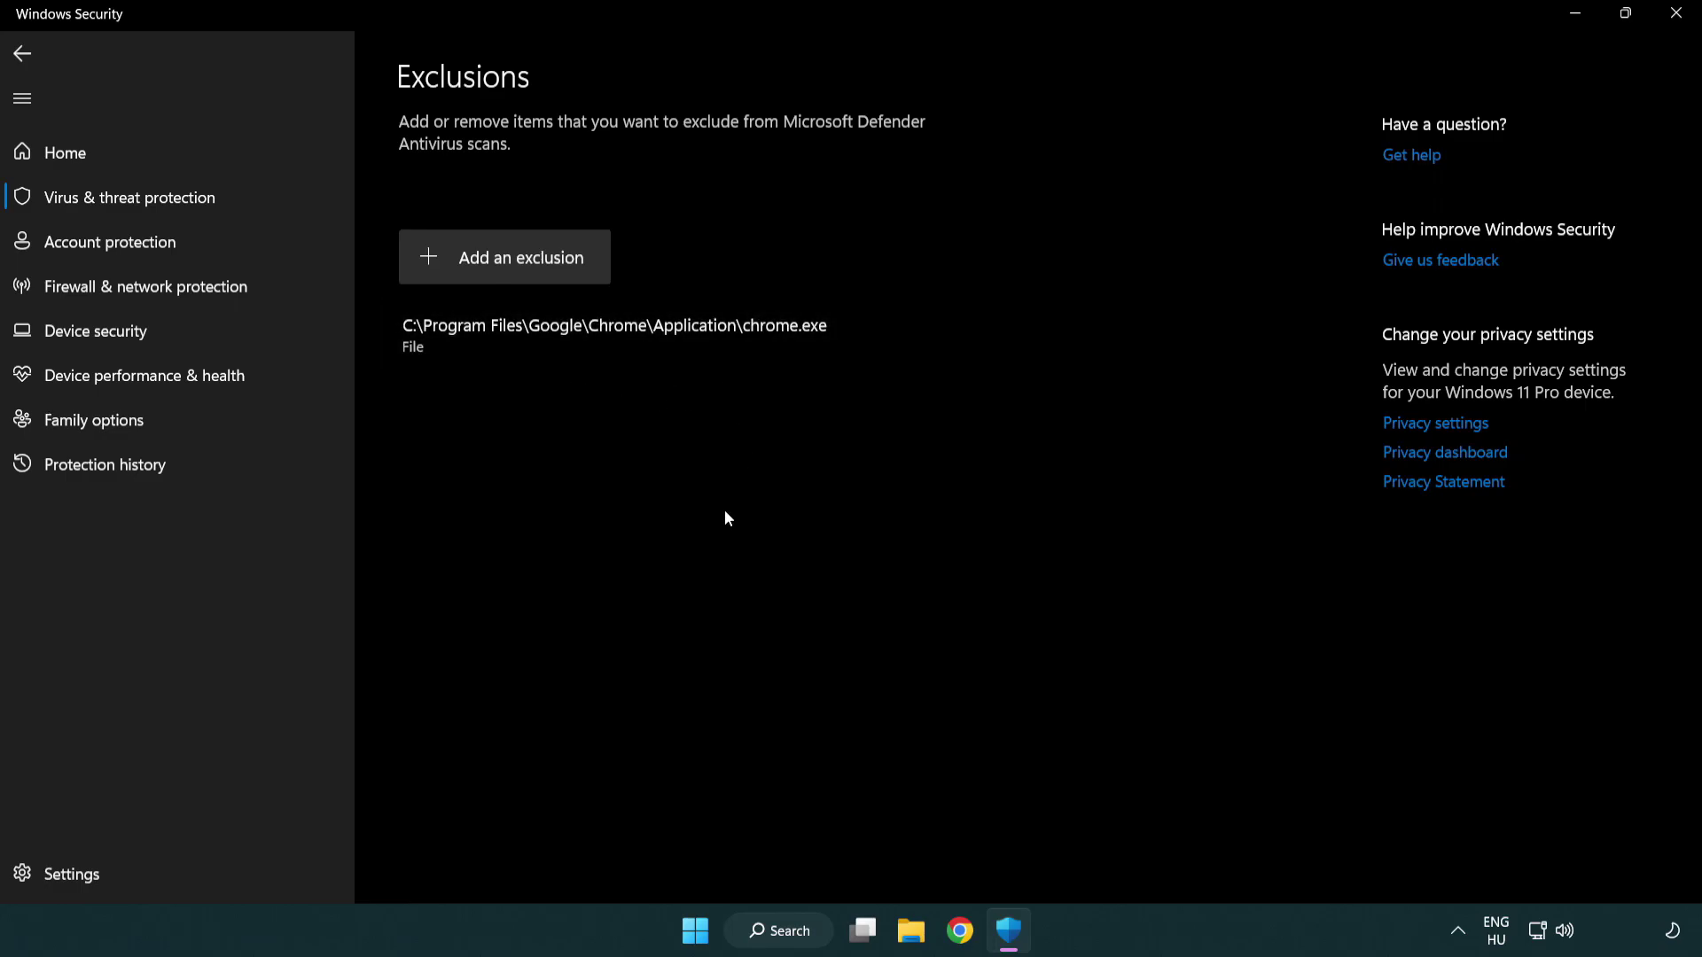
# Close Windows Security and bring up the Start menu's Sleep, Shut down and Restart options
pyautogui.click(1677, 28)
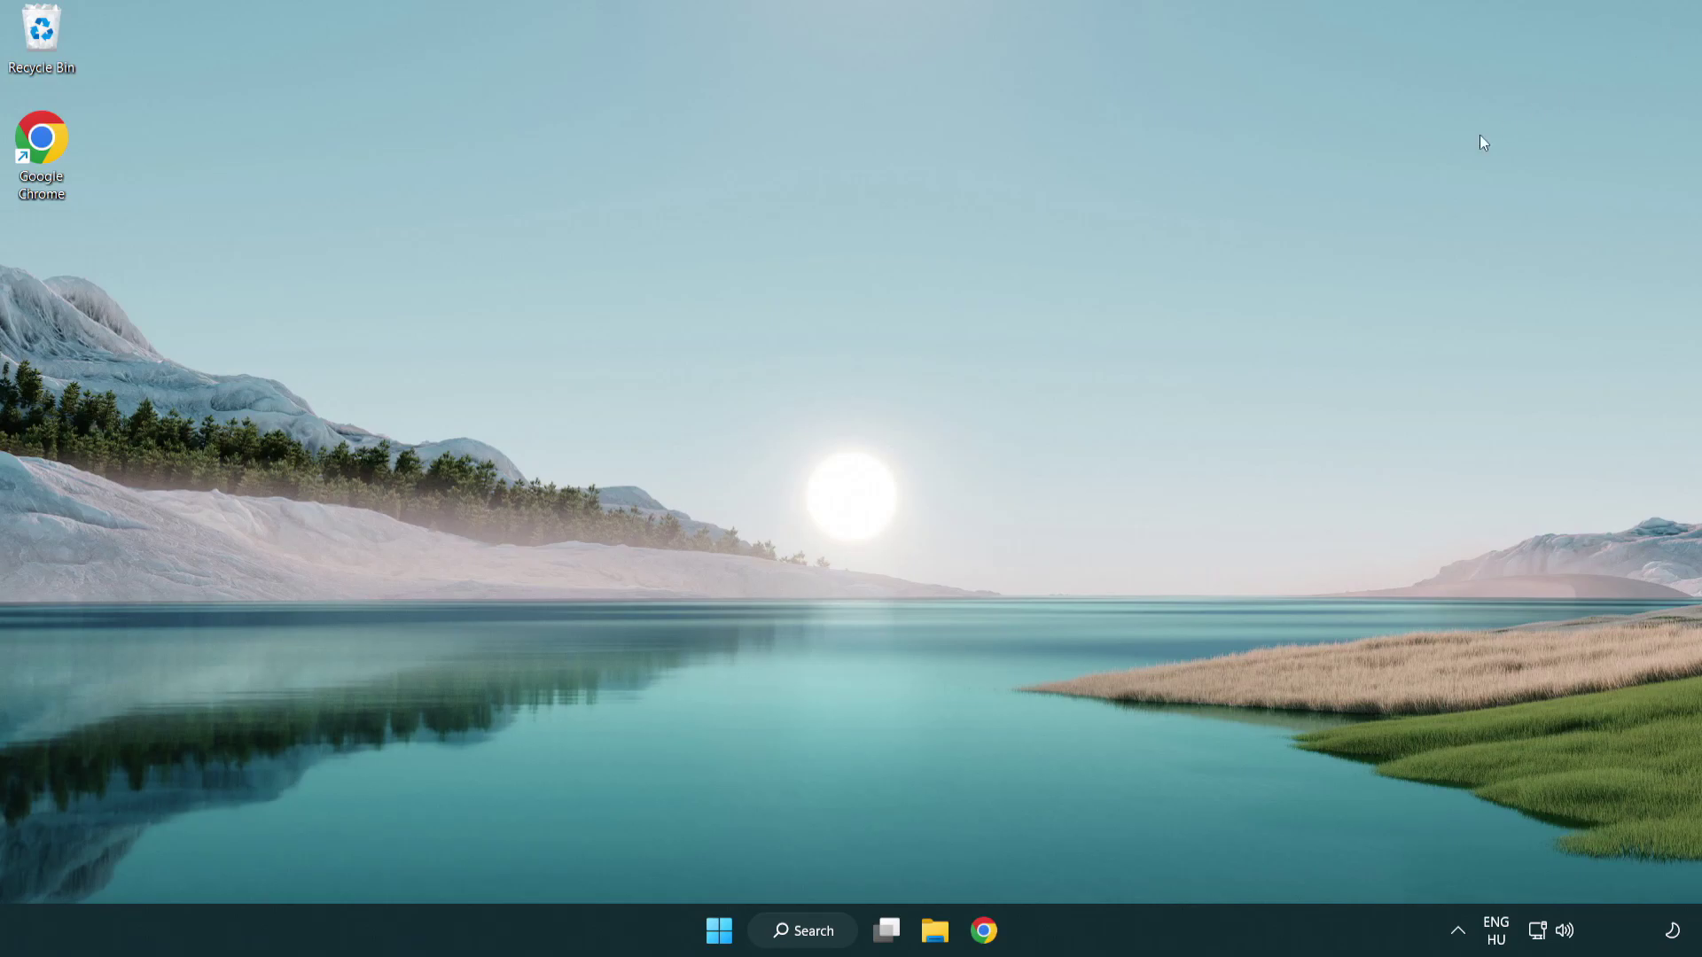
pyautogui.click(719, 929)
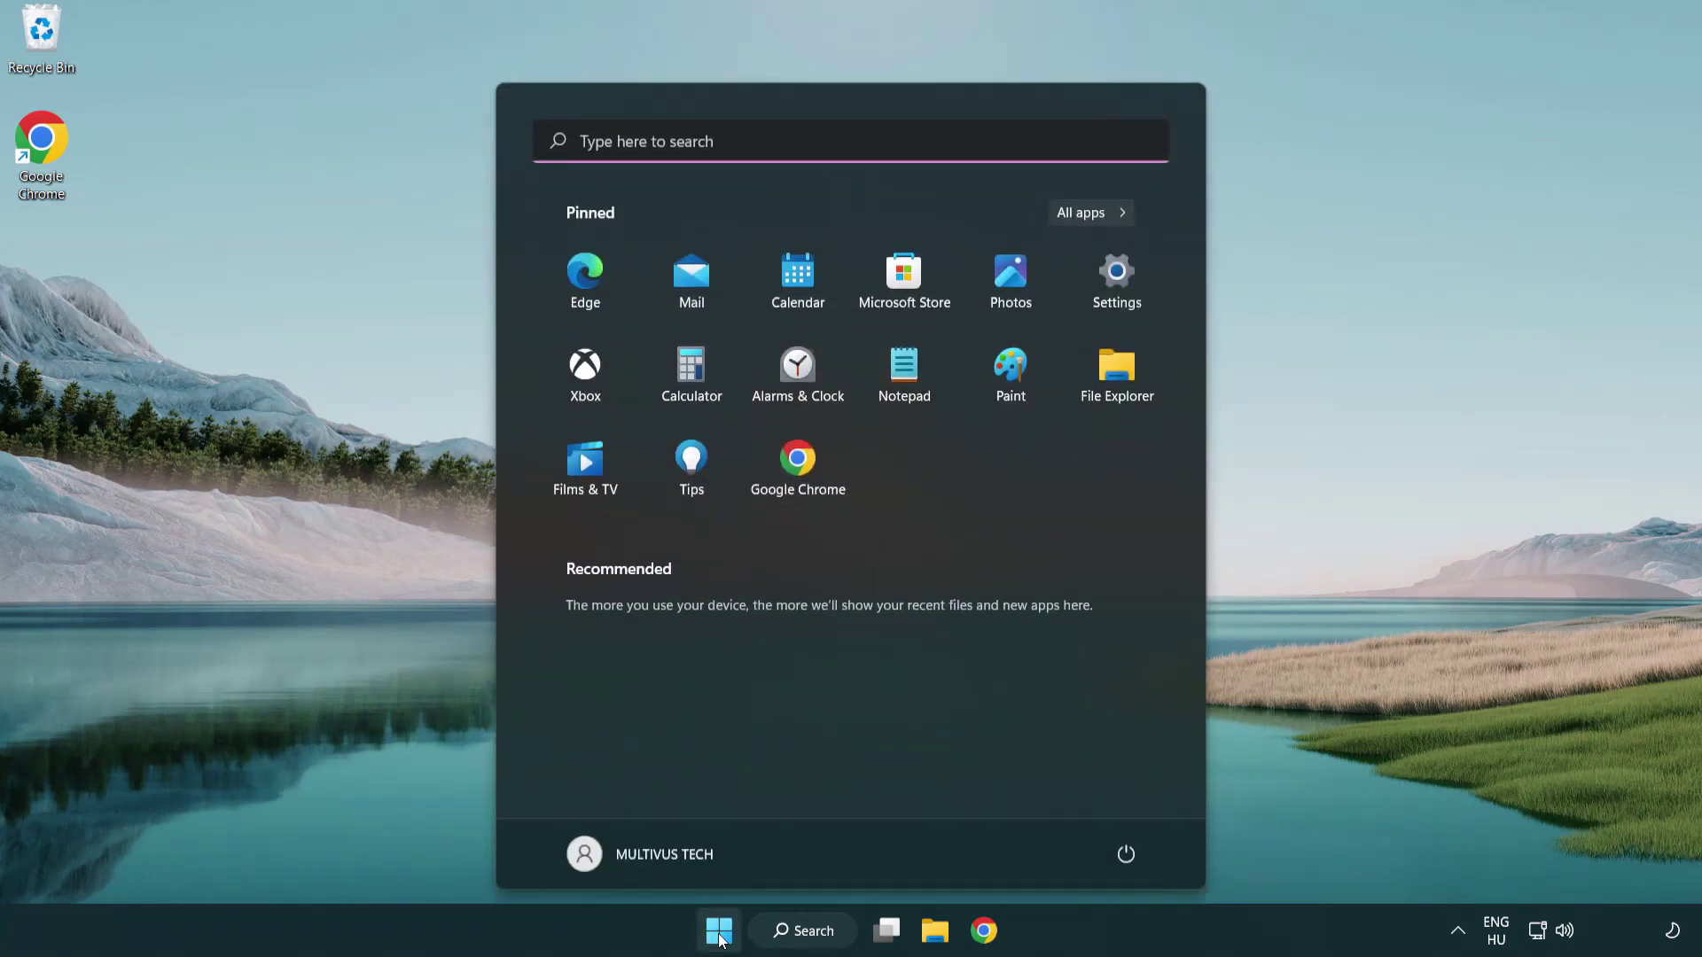
pyautogui.click(1134, 851)
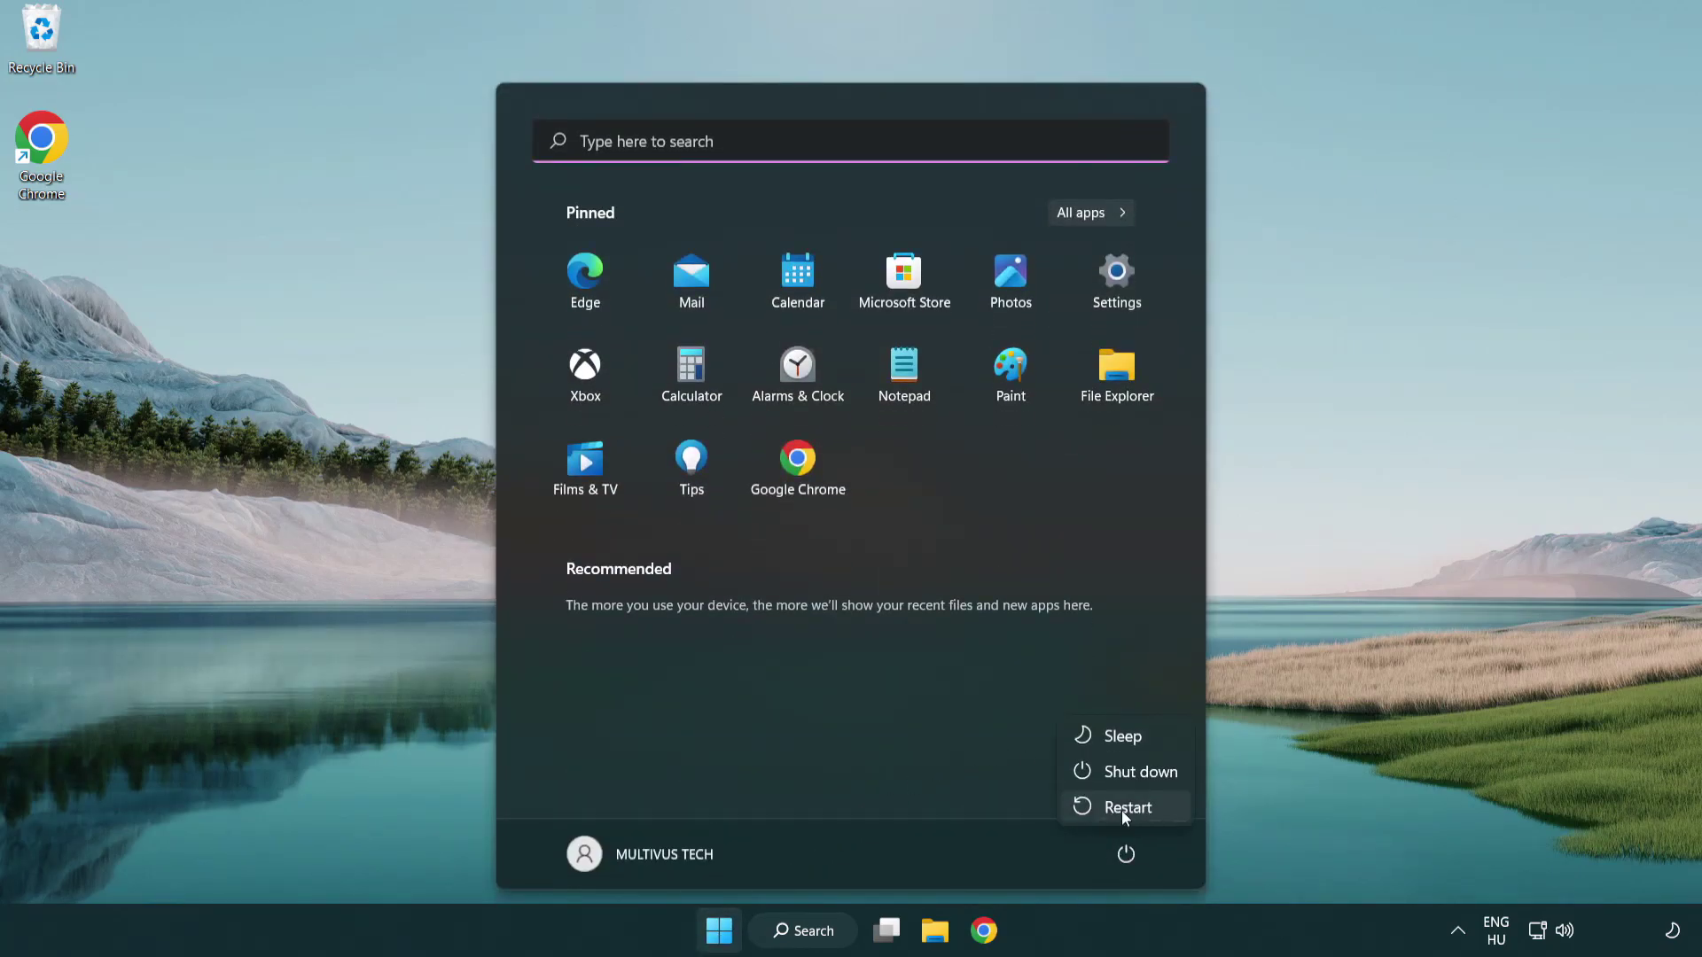